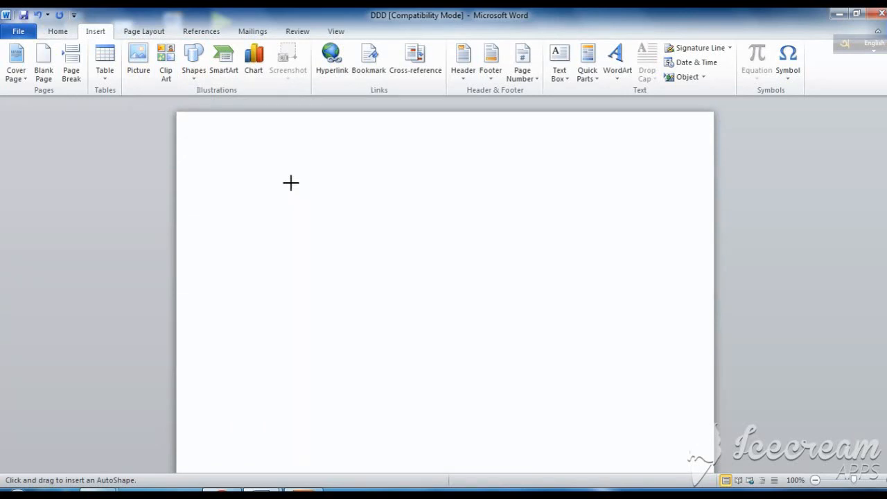
# - Draw a circle about 4.53" in diameter and move it slightly up and left on the page
pyautogui.moveTo(490, 353); pyautogui.dragTo(576, 409)
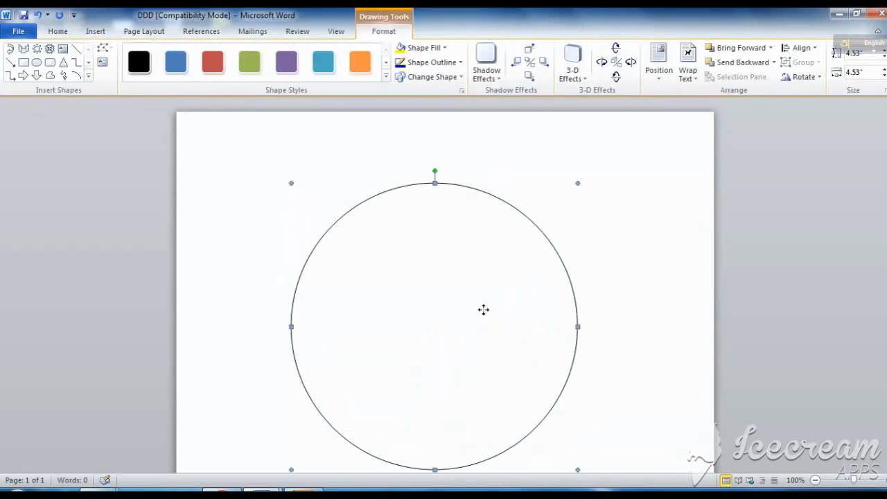
pyautogui.moveTo(484, 310); pyautogui.dragTo(469, 287)
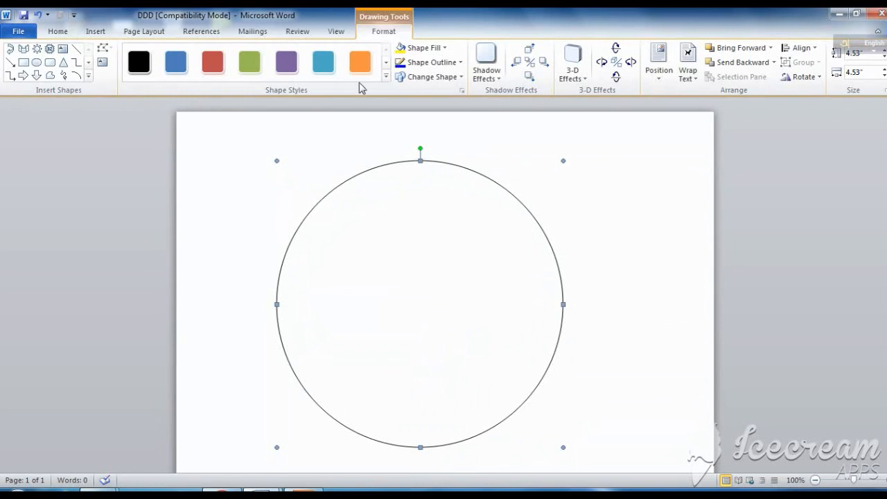
# - Open the fill effects settings for the circle
pyautogui.click(447, 49)
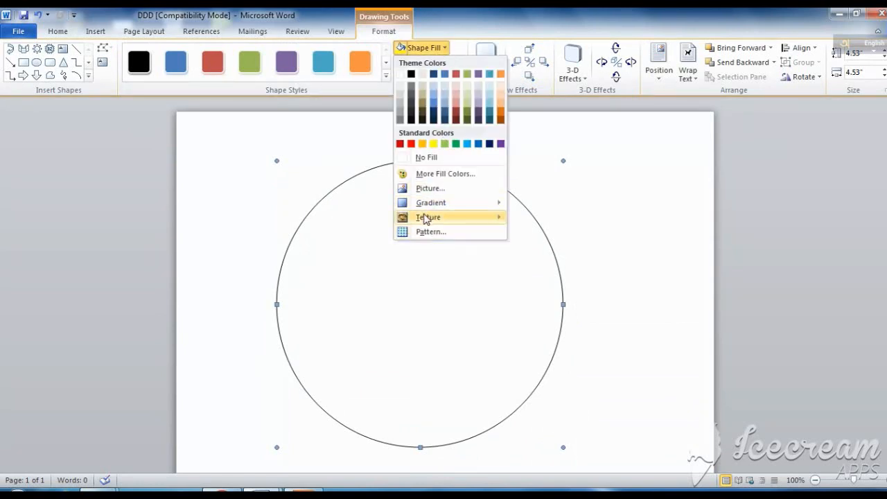
pyautogui.click(388, 295)
pyautogui.rightClick(379, 275)
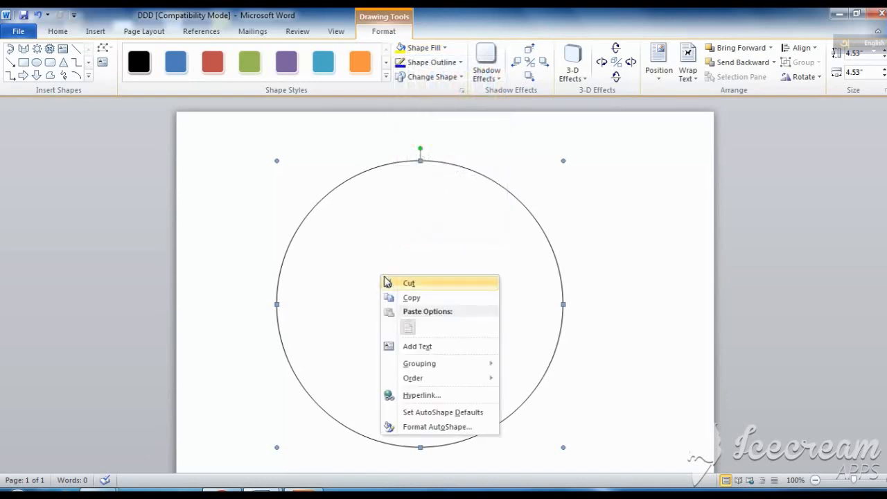
pyautogui.click(436, 427)
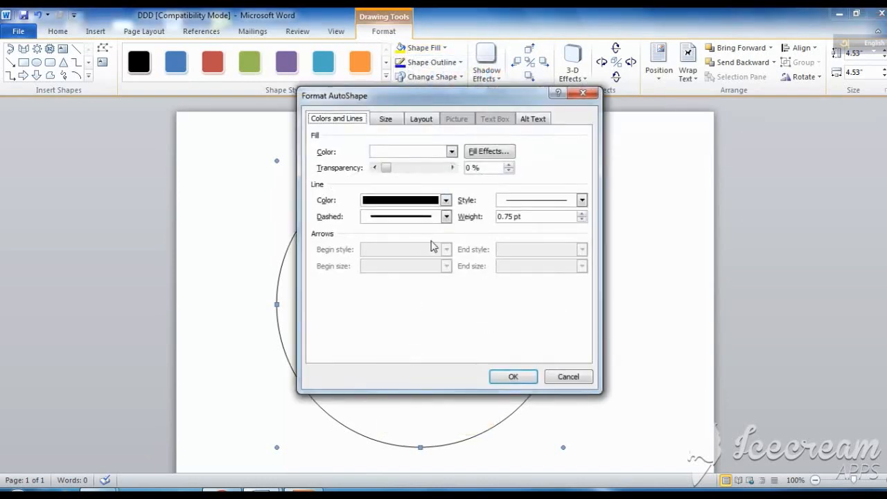
pyautogui.click(482, 153)
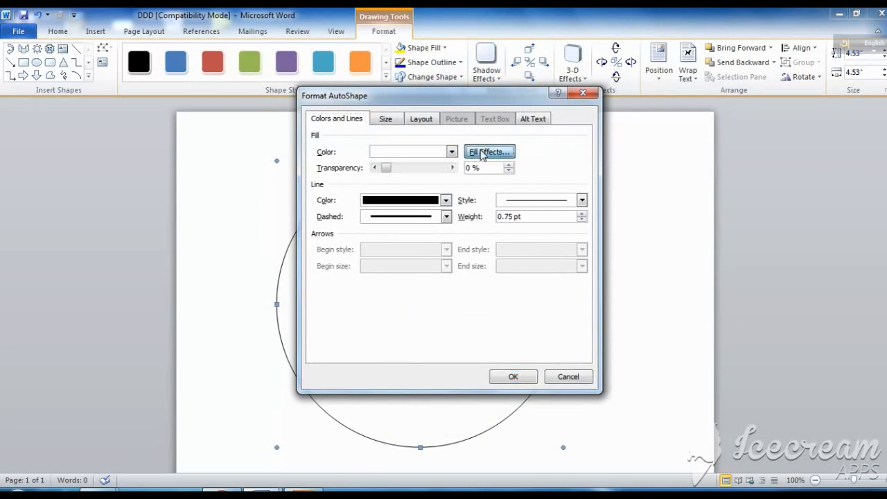
# - Try a two-color gradient for the circle with green as color 1 and orange as color 2
pyautogui.click(341, 162)
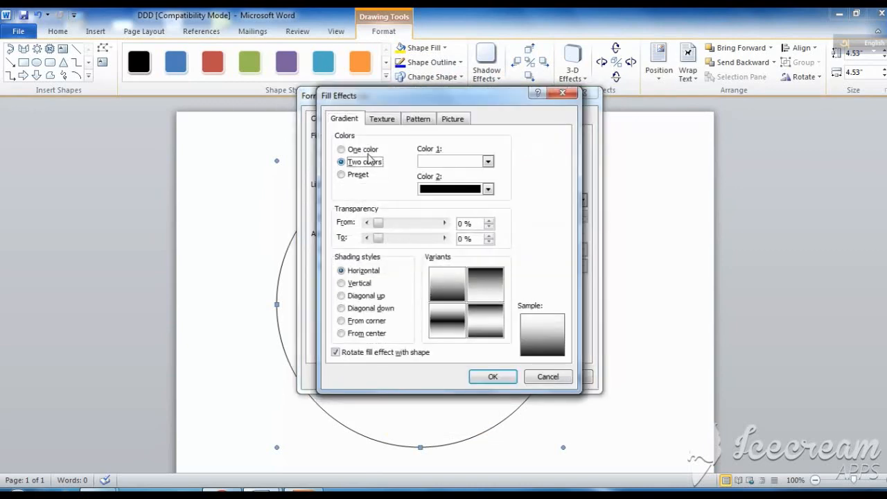
pyautogui.click(489, 162)
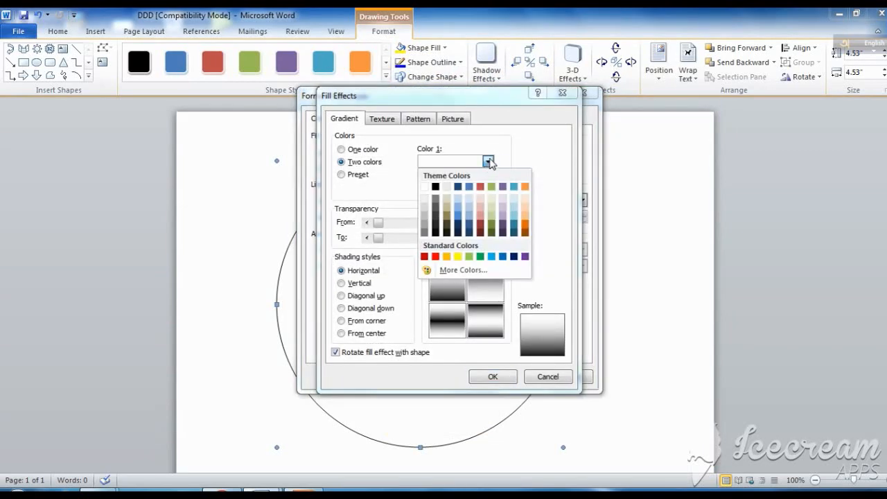
pyautogui.click(485, 257)
pyautogui.click(488, 188)
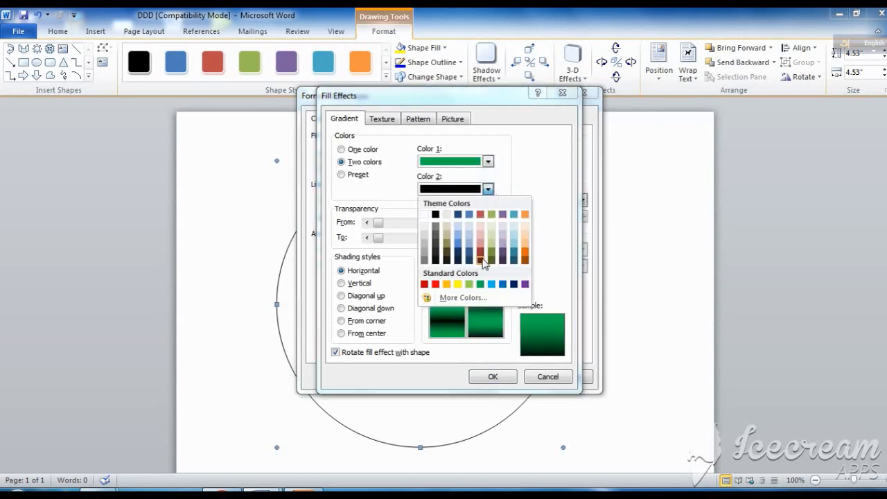
pyautogui.click(447, 284)
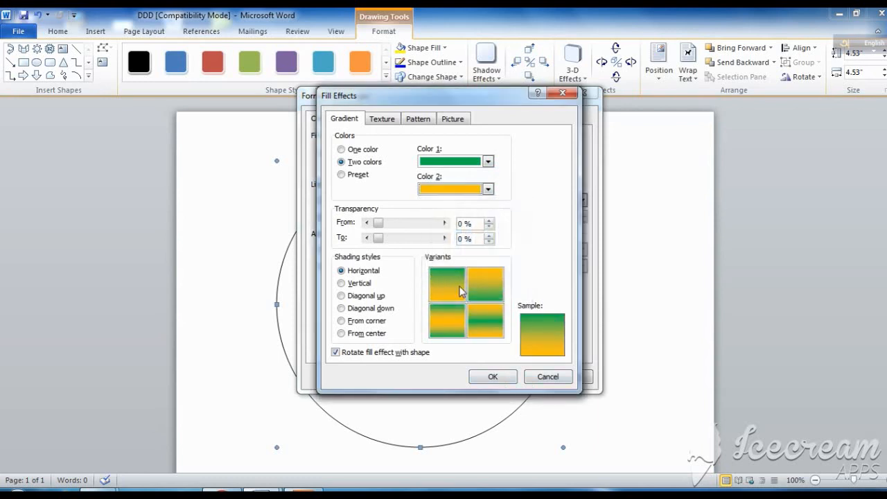
# - Fill the circle with the Early Sunset preset gradient in the Horizontal shading style
pyautogui.click(342, 175)
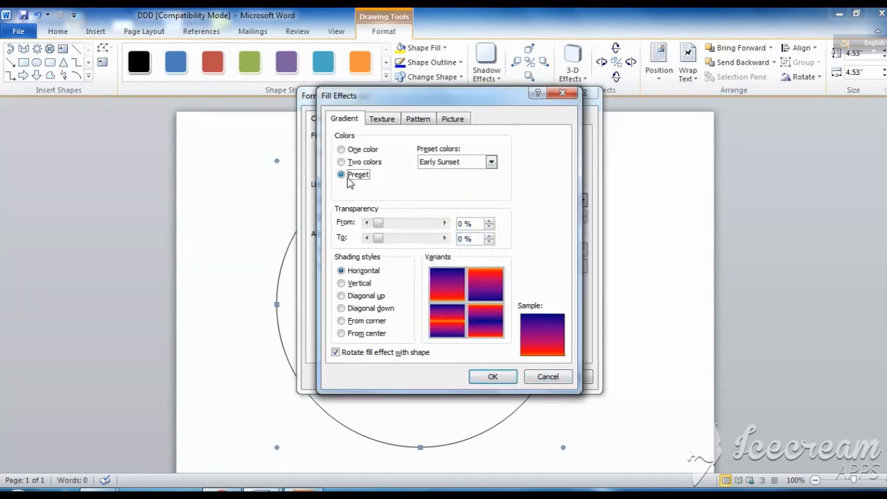
pyautogui.click(493, 377)
pyautogui.click(513, 378)
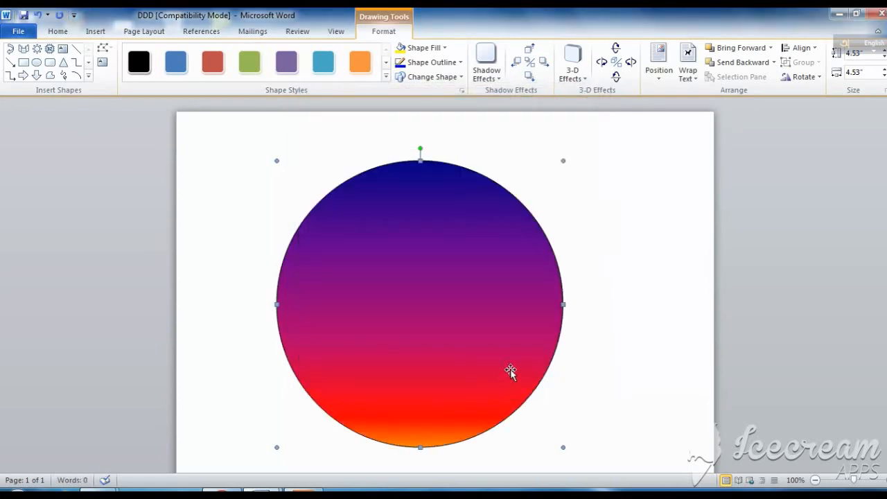
pyautogui.click(603, 215)
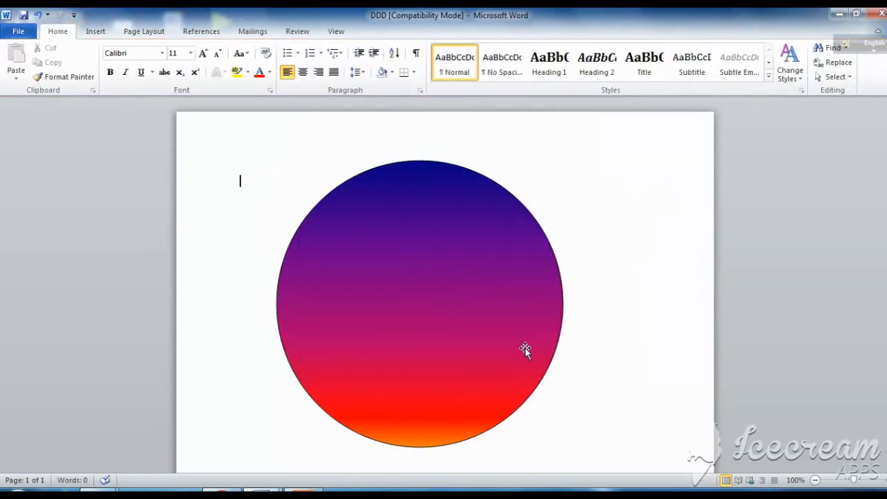
# - Draw a 32-point star about 4.53" in size and align it exactly over the gradient circle
pyautogui.click(384, 259)
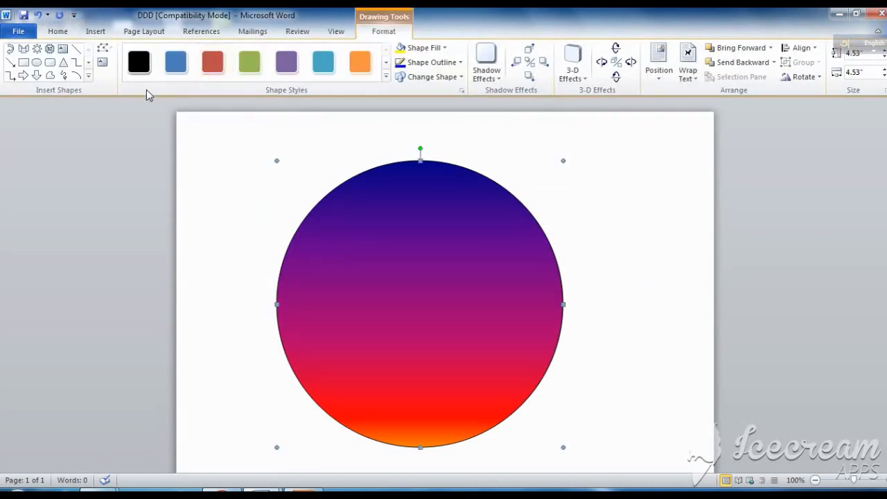
pyautogui.click(95, 31)
pyautogui.click(193, 68)
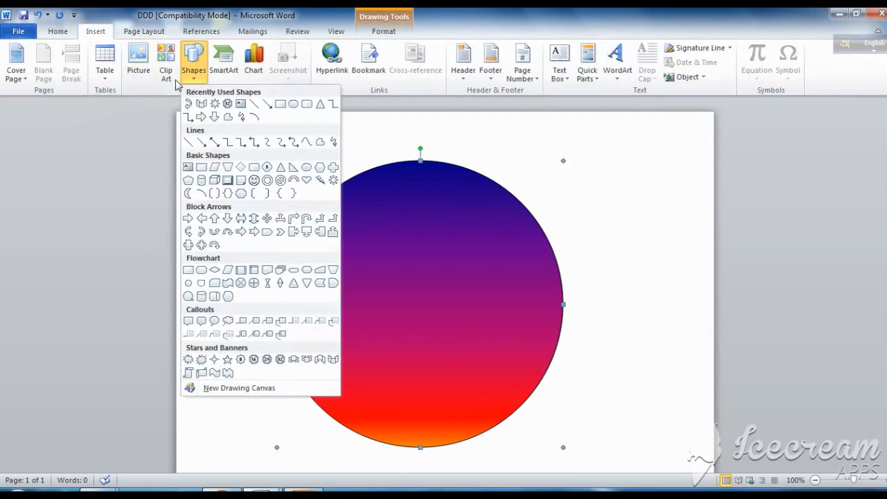
pyautogui.click(280, 360)
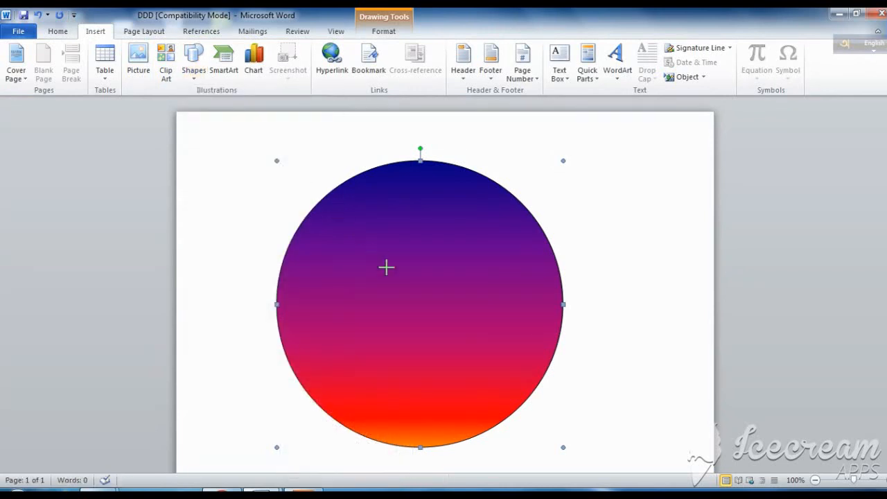
pyautogui.moveTo(582, 404); pyautogui.dragTo(586, 405)
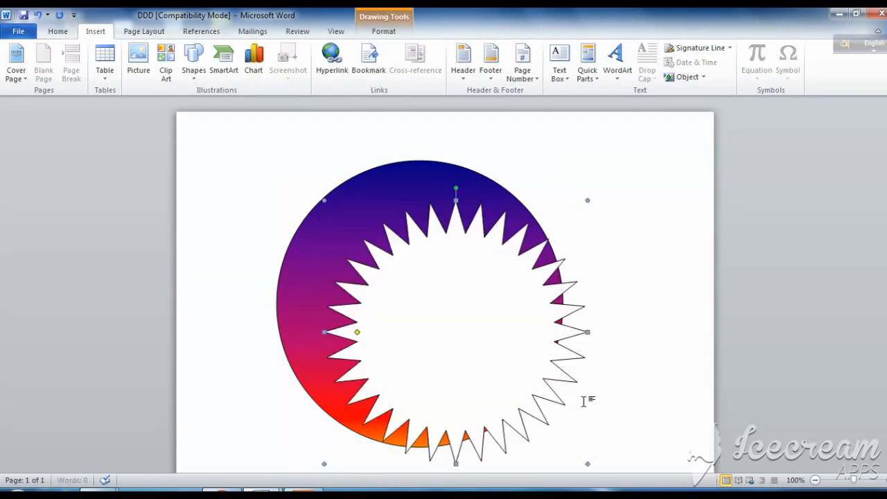
pyautogui.moveTo(497, 353); pyautogui.dragTo(457, 316)
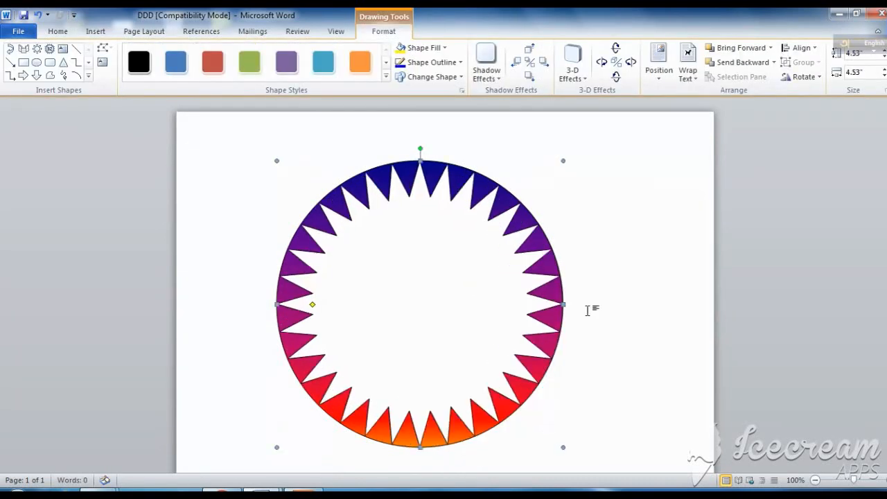
pyautogui.click(601, 296)
# - Fill the 32-point star with the Cork texture
pyautogui.click(437, 300)
pyautogui.rightClick(401, 275)
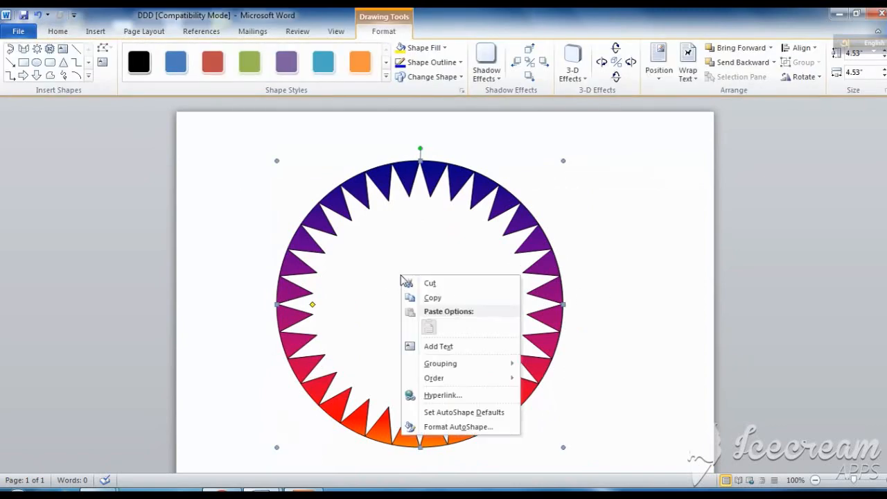
pyautogui.click(456, 426)
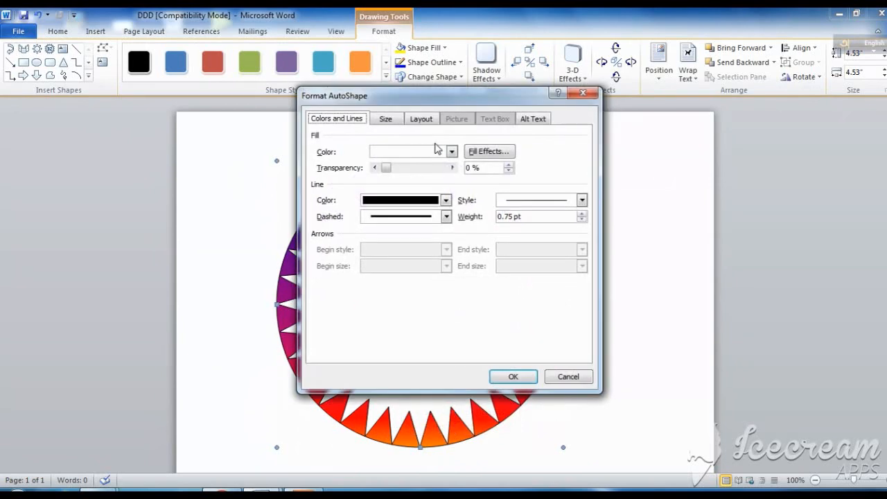
pyautogui.click(485, 152)
pyautogui.click(417, 120)
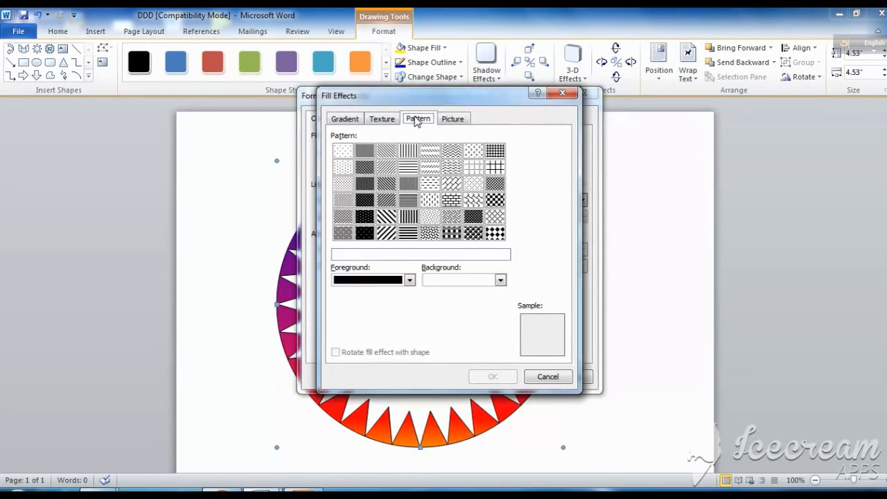
pyautogui.click(383, 119)
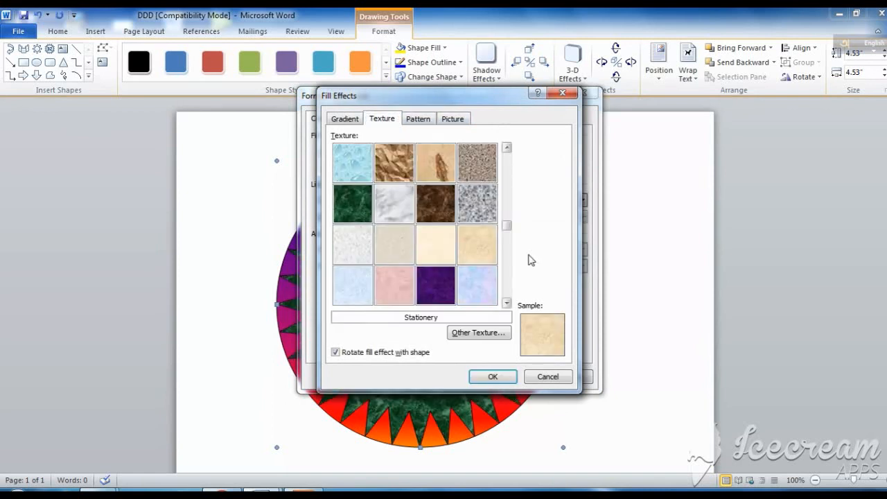
pyautogui.click(507, 303)
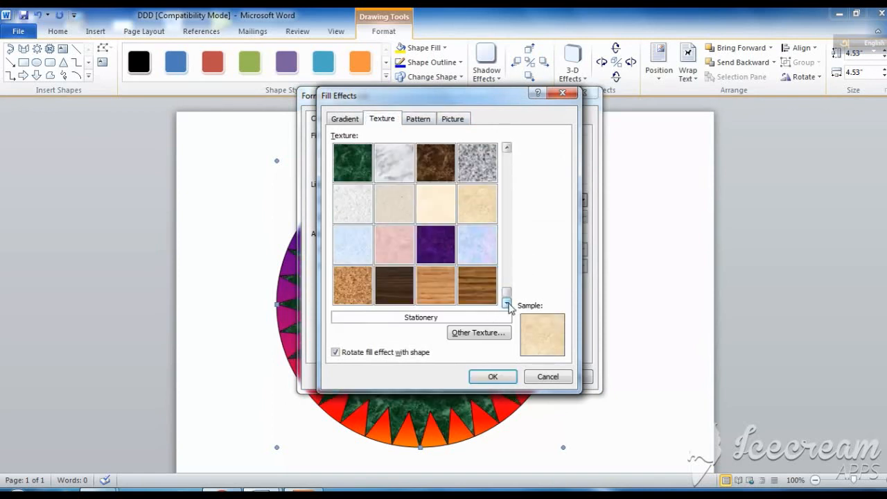
pyautogui.click(350, 293)
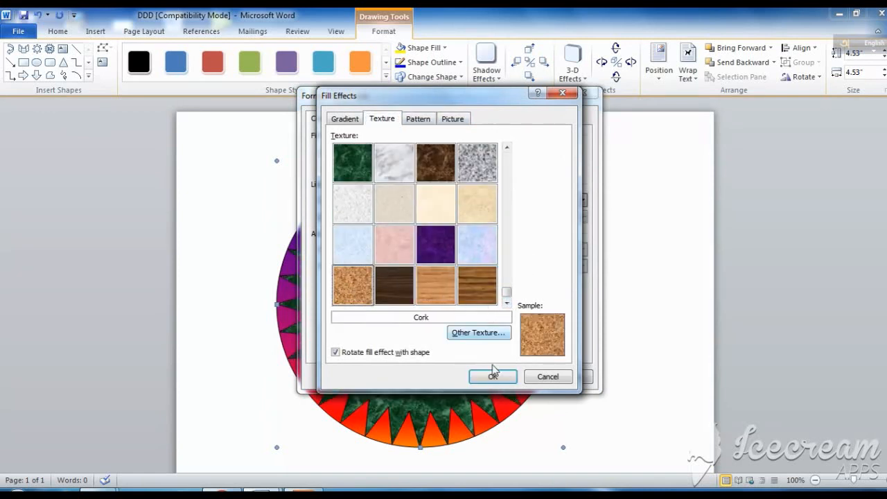
pyautogui.click(493, 376)
pyautogui.click(513, 376)
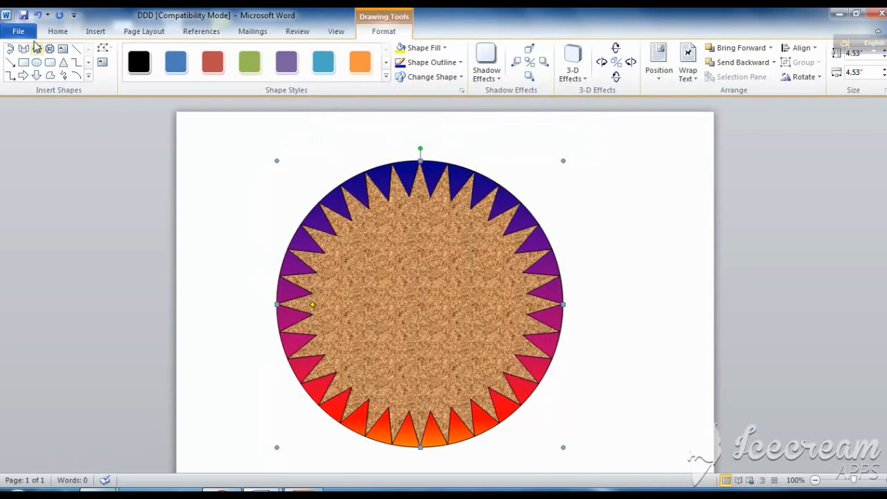
# - Draw a circle about 3.12" in diameter over the cork star and move it toward the star's upper-left area
pyautogui.click(95, 31)
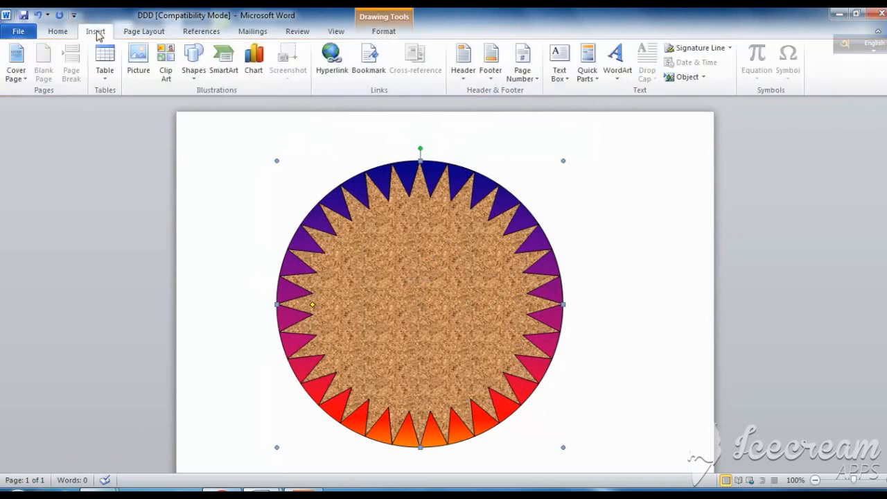
pyautogui.click(194, 69)
pyautogui.click(294, 104)
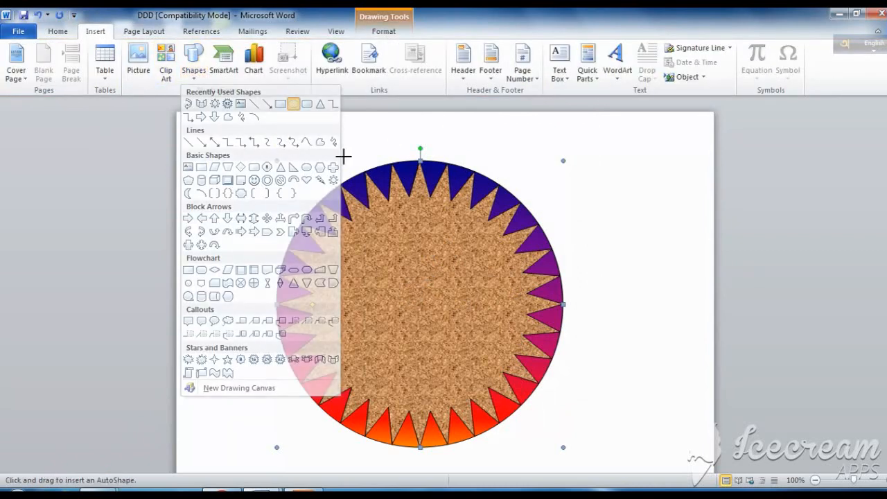
pyautogui.moveTo(344, 226); pyautogui.dragTo(540, 390)
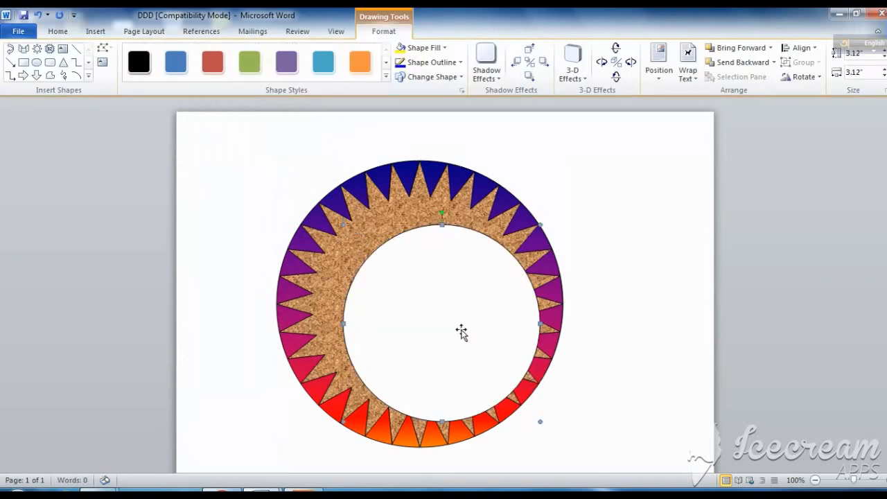
pyautogui.moveTo(460, 327); pyautogui.dragTo(420, 297)
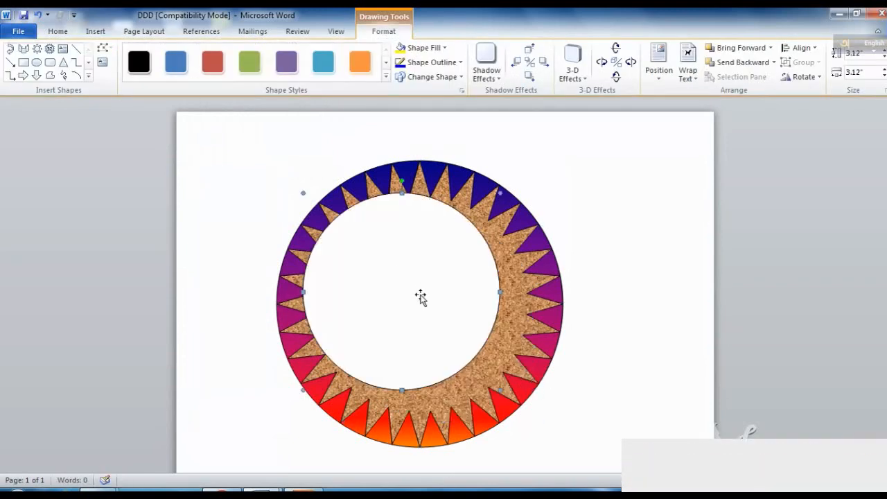
# - Enlarge the inner white circle to about 3.76" high by 3.75" wide and center it within the star
pyautogui.moveTo(499, 293); pyautogui.dragTo(538, 293)
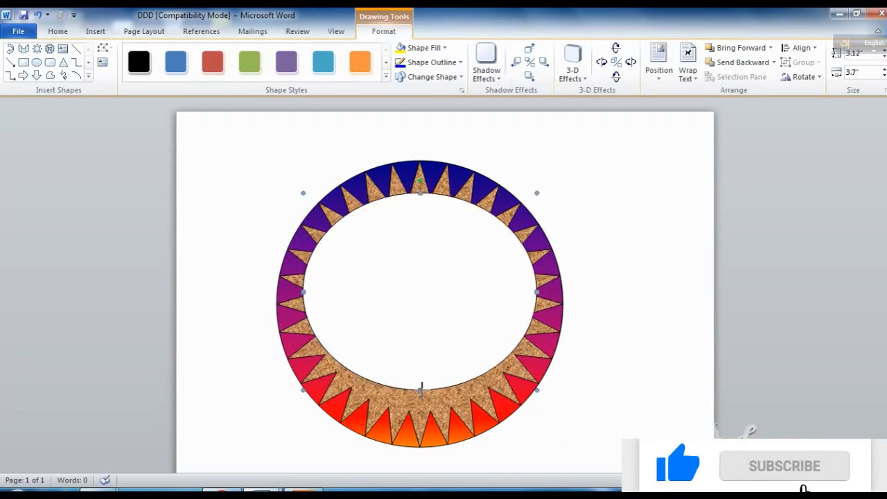
pyautogui.moveTo(420, 386); pyautogui.dragTo(425, 425)
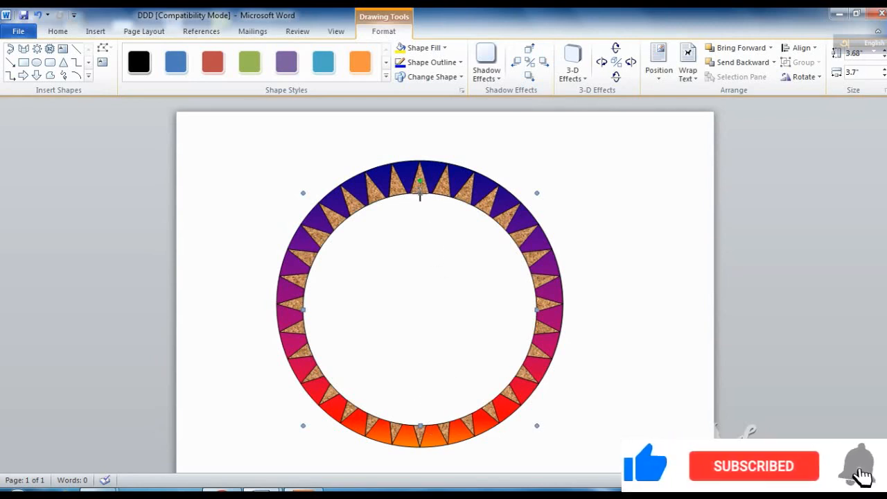
pyautogui.moveTo(419, 194); pyautogui.dragTo(420, 188)
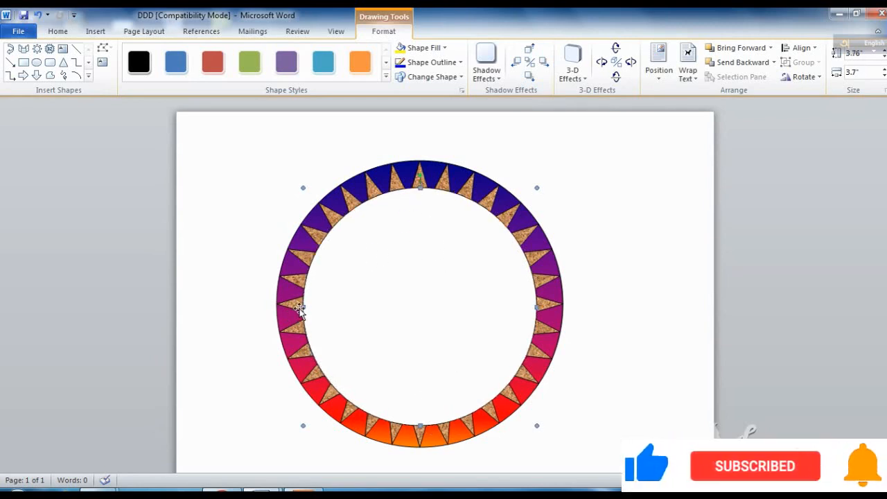
pyautogui.moveTo(305, 307); pyautogui.dragTo(300, 307)
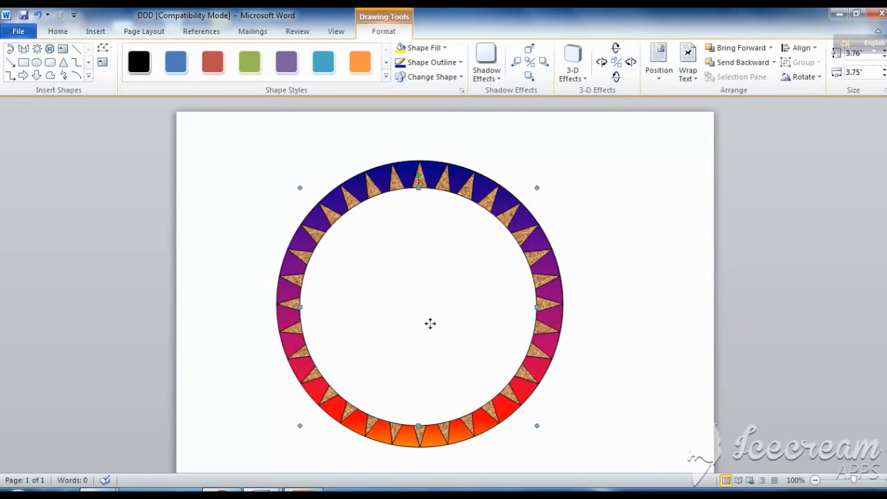
pyautogui.moveTo(431, 325); pyautogui.dragTo(434, 321)
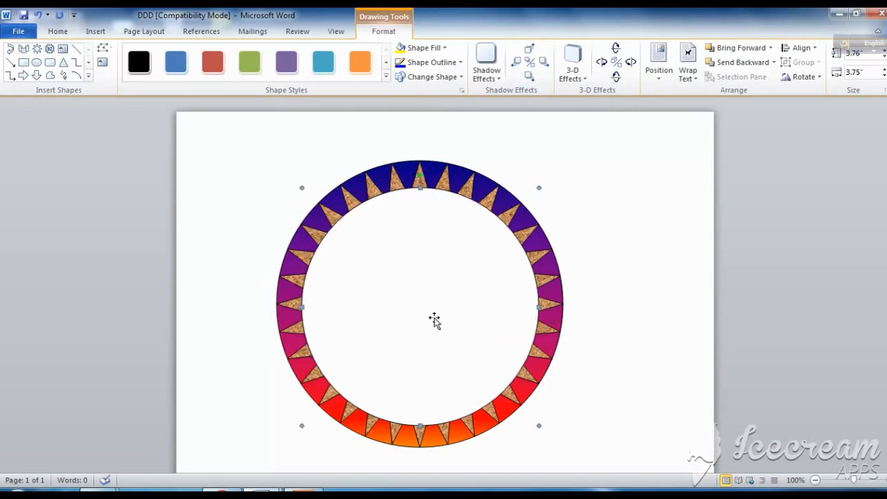
pyautogui.hotkey('ctrl', 'Down')
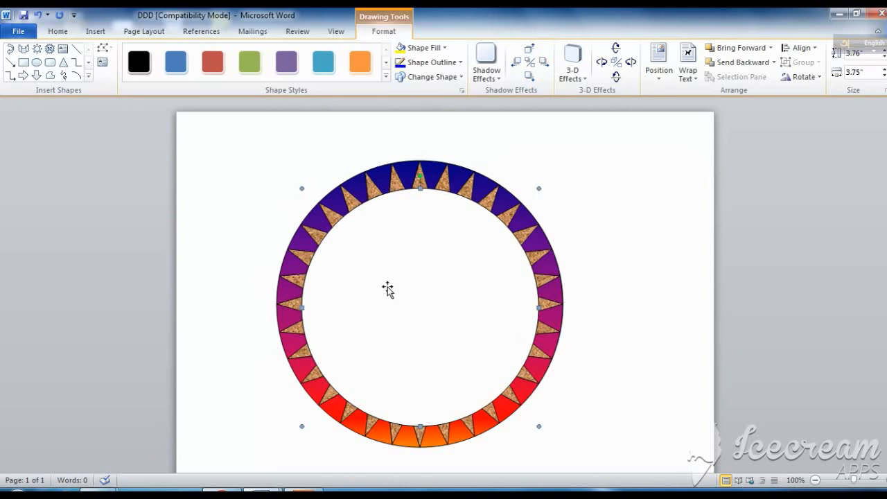
# - Fill the inner circle with a two-color horizontal gradient from green to dark orange
pyautogui.click(365, 69)
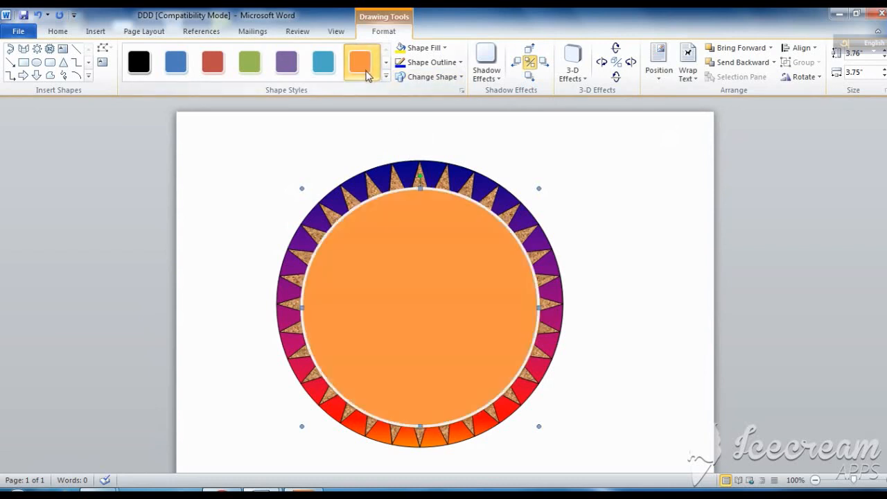
pyautogui.hotkey('ctrl', 'z')
pyautogui.rightClick(395, 275)
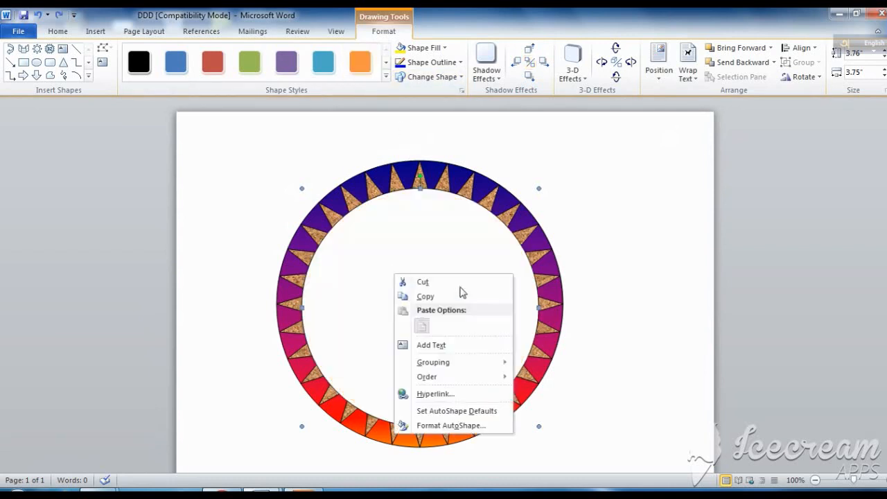
pyautogui.click(436, 425)
pyautogui.click(491, 152)
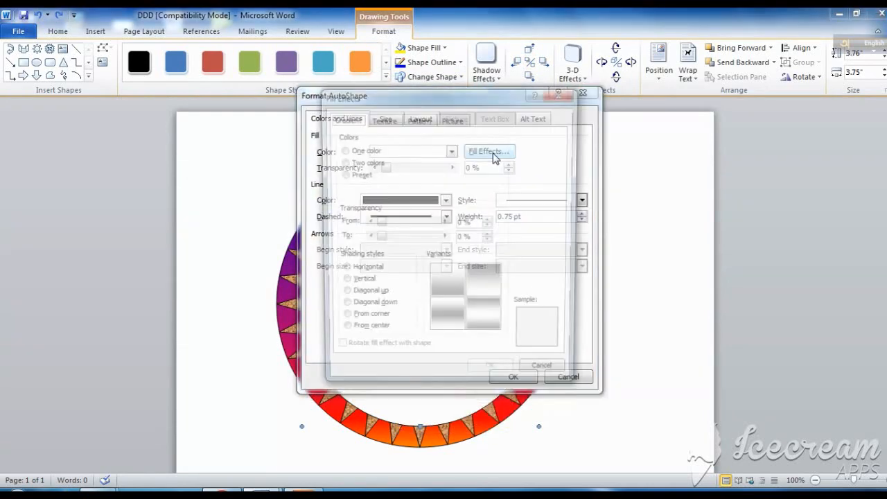
pyautogui.click(342, 162)
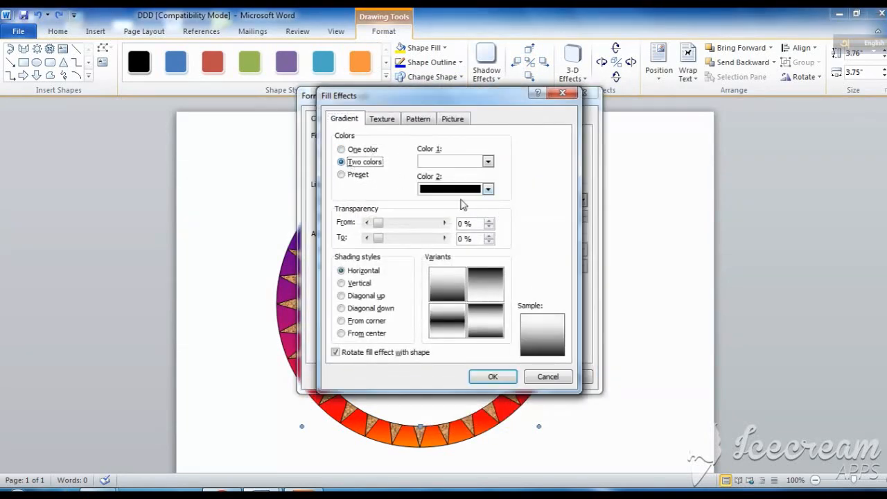
pyautogui.click(488, 163)
pyautogui.click(480, 257)
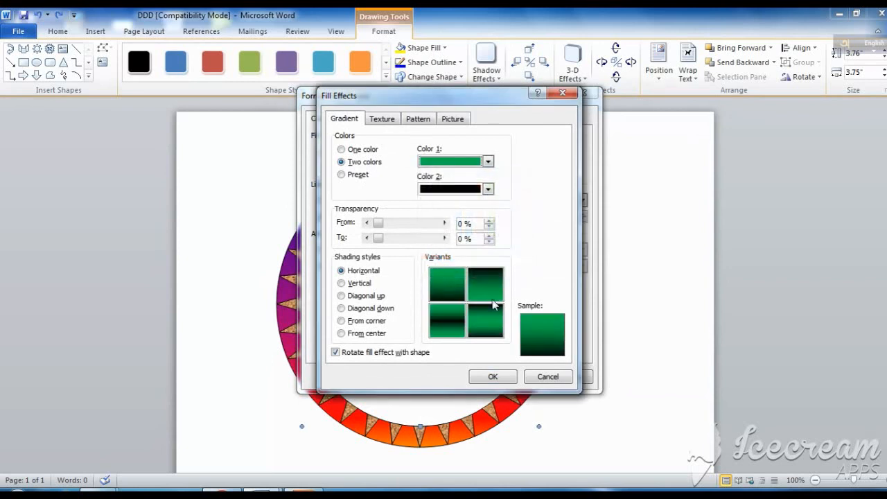
pyautogui.click(487, 190)
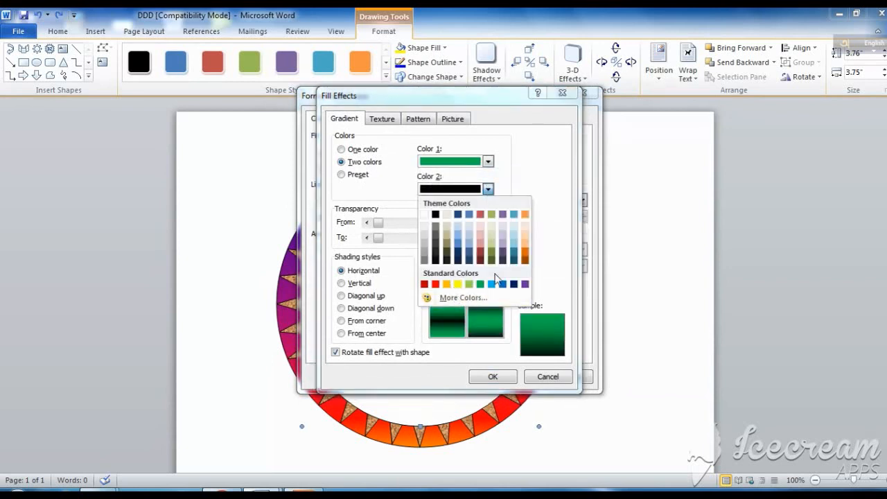
pyautogui.click(525, 258)
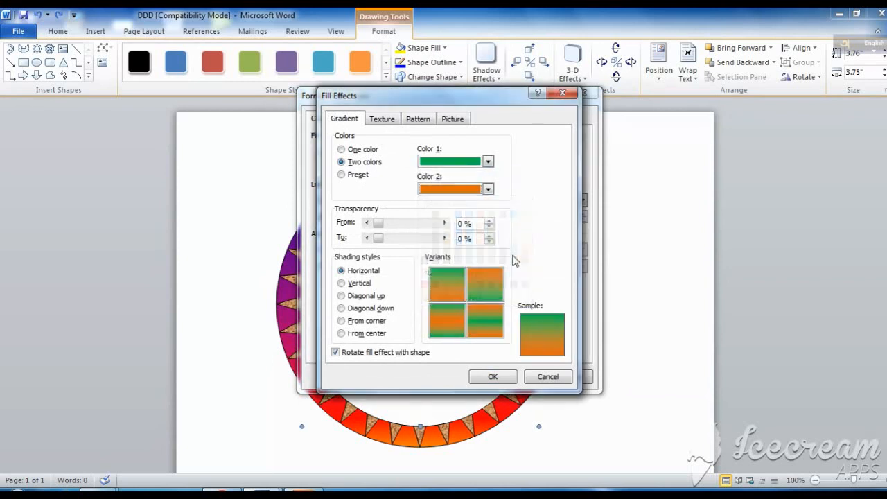
pyautogui.click(492, 378)
pyautogui.click(512, 375)
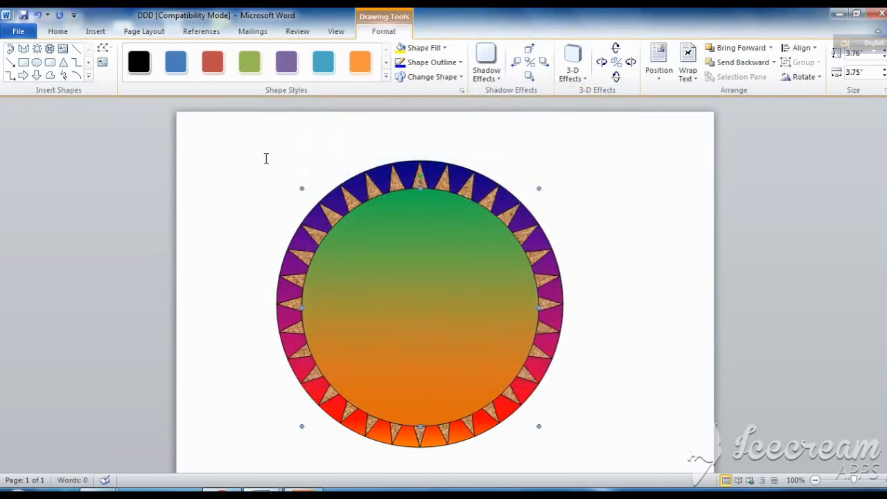
# - Draw another circle about 3.18" in diameter inside the gradient circle and move it near the center
pyautogui.click(108, 32)
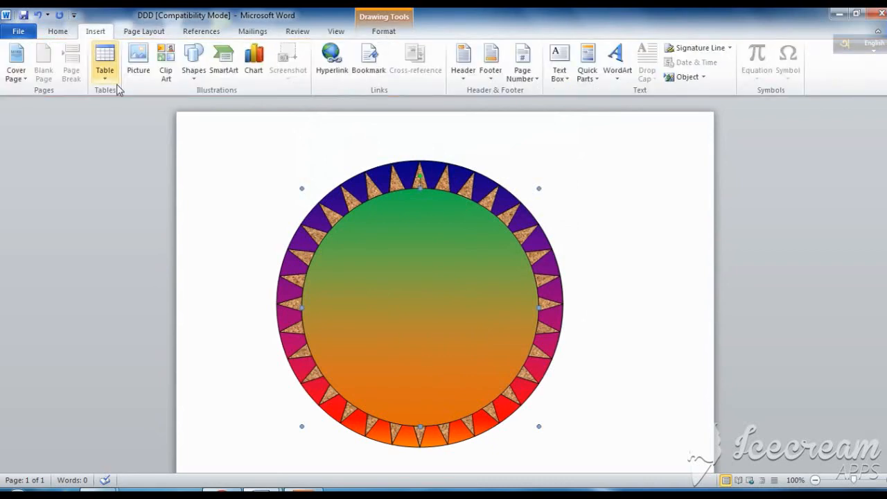
pyautogui.click(193, 76)
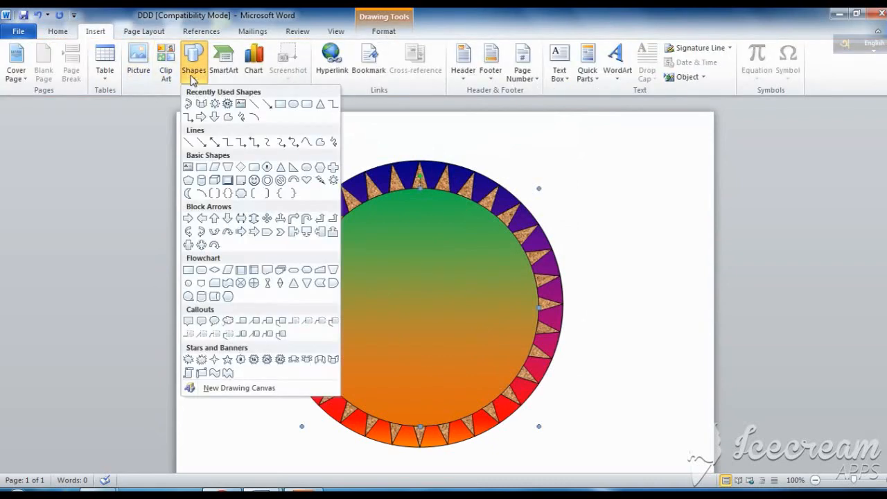
pyautogui.click(294, 104)
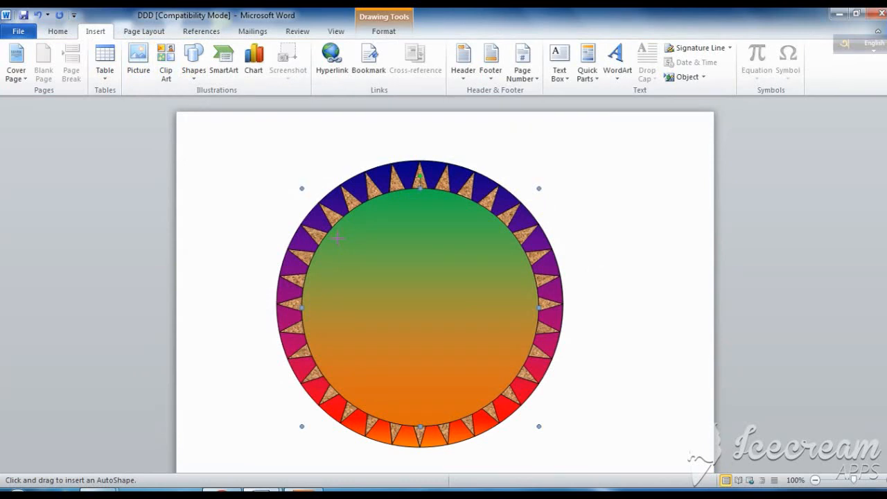
pyautogui.moveTo(338, 237)
pyautogui.mouseDown()
pyautogui.moveTo(511, 392)
pyautogui.moveTo(538, 406)
pyautogui.mouseUp()
pyautogui.moveTo(449, 328)
pyautogui.mouseDown()
pyautogui.moveTo(426, 291)
pyautogui.moveTo(430, 299)
pyautogui.mouseUp()
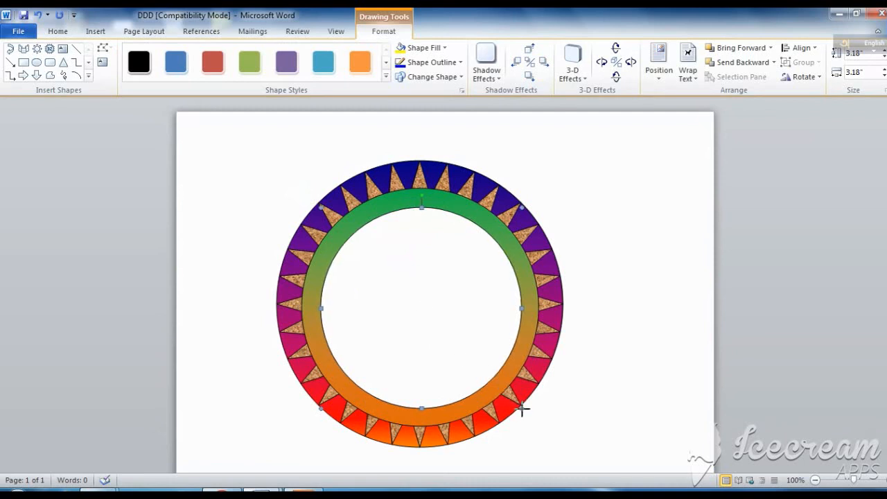
# - Shrink the innermost circle to about 3.08" in diameter and nudge it into the exact center of the emblem
pyautogui.moveTo(515, 403); pyautogui.dragTo(510, 400)
pyautogui.hotkey('ctrl', 'Down')
pyautogui.hotkey('ctrl', 'Down')
pyautogui.hotkey('ctrl', 'Right')
pyautogui.hotkey('ctrl', 'Right')
pyautogui.hotkey('ctrl', 'Right')
pyautogui.hotkey('ctrl', 'Down')
pyautogui.hotkey('ctrl', 'Down')
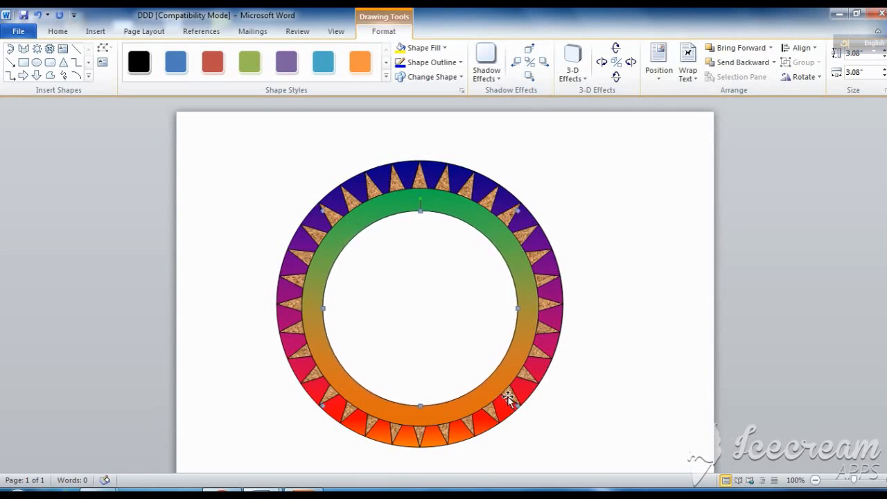
# - Fill the innermost circle with the Late Sunset preset gradient using horizontal shading
pyautogui.rightClick(407, 289)
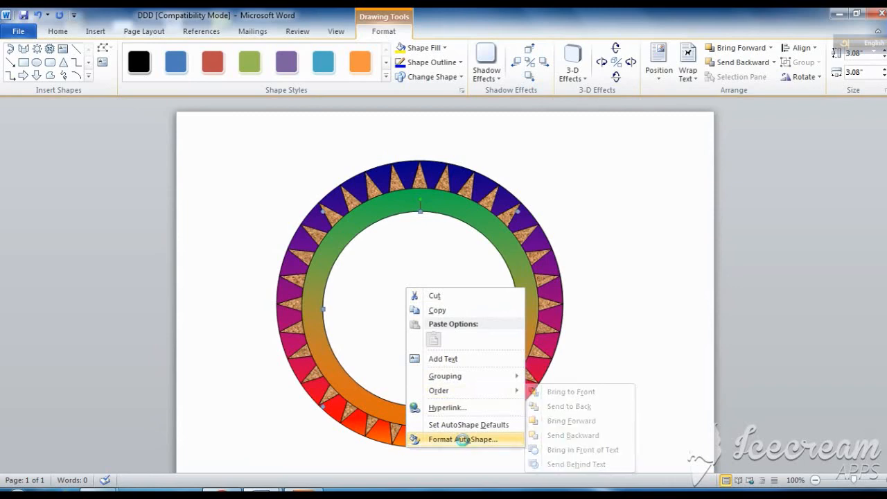
pyautogui.click(466, 440)
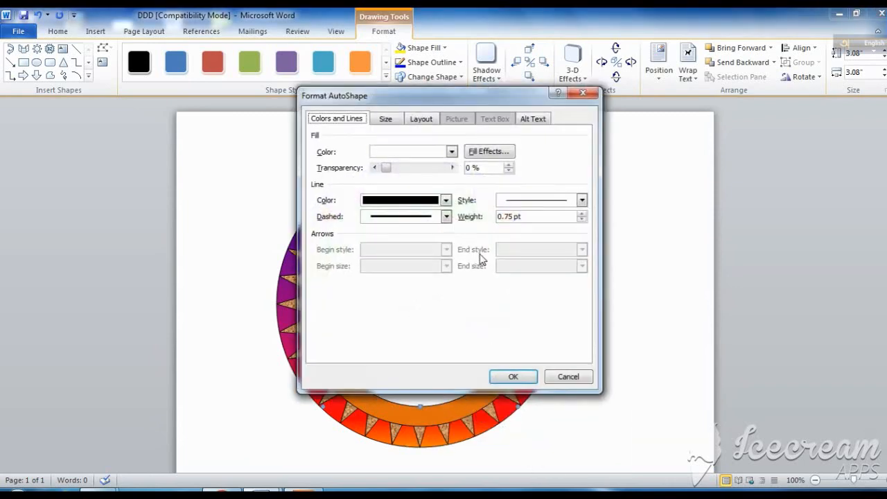
pyautogui.click(490, 151)
pyautogui.click(341, 162)
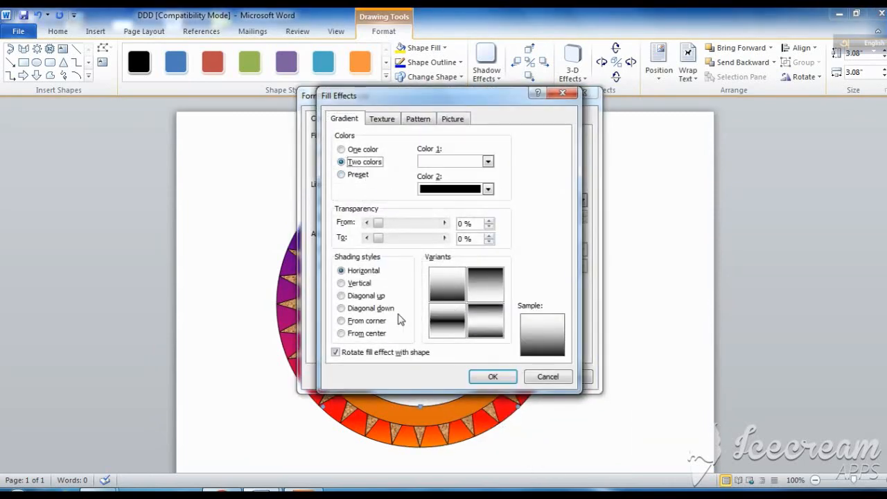
pyautogui.click(342, 296)
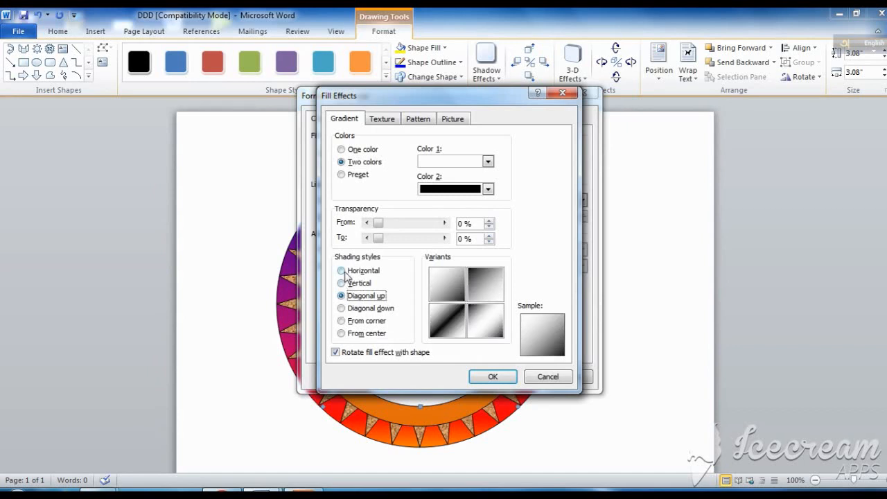
pyautogui.click(342, 271)
pyautogui.click(343, 175)
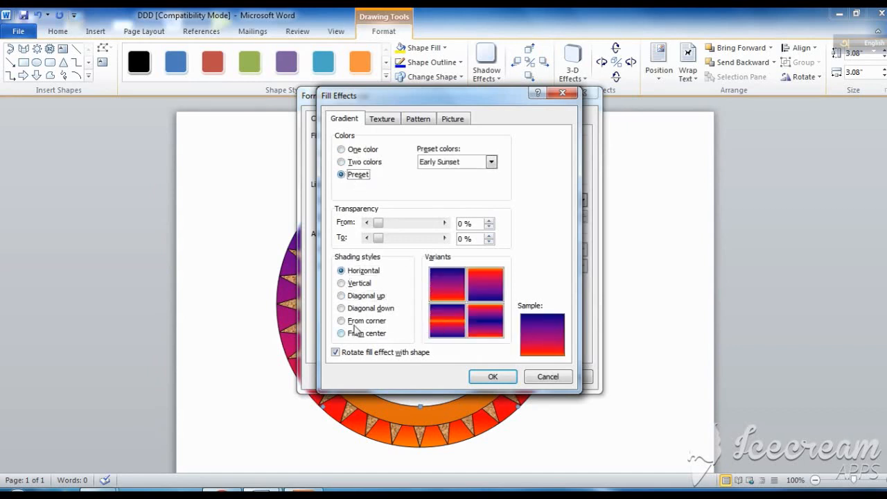
pyautogui.click(489, 162)
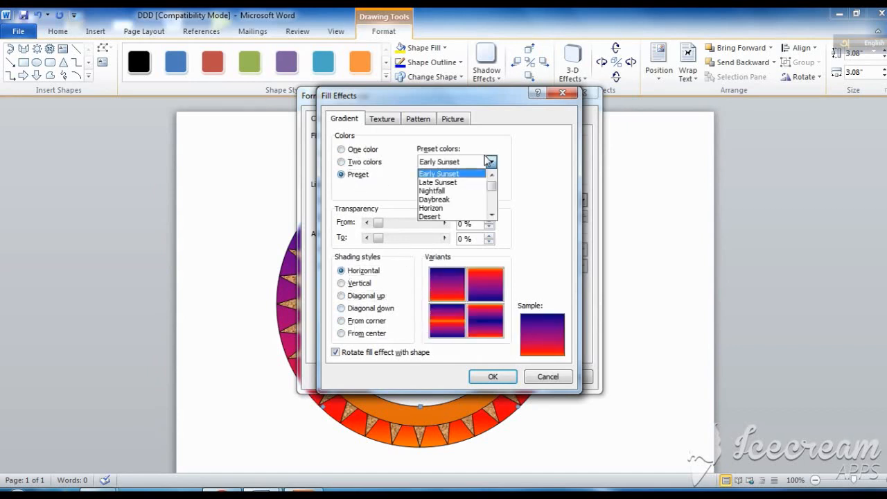
pyautogui.click(441, 188)
pyautogui.click(500, 377)
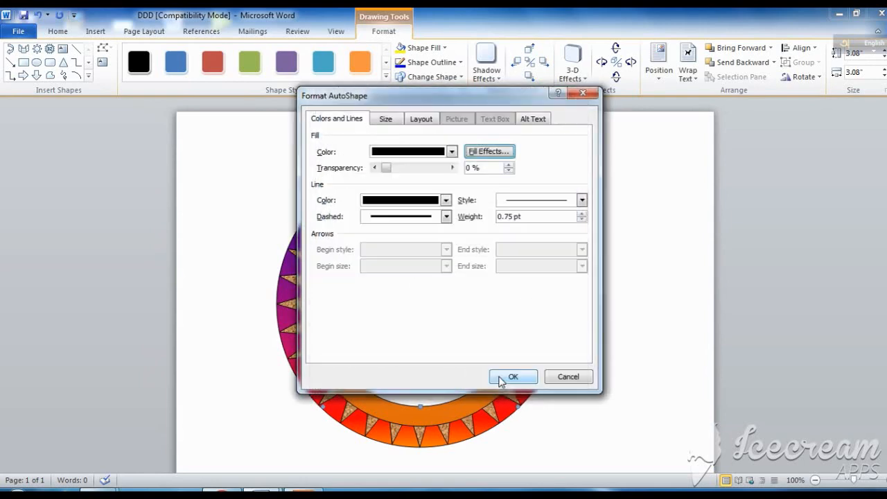
pyautogui.click(511, 378)
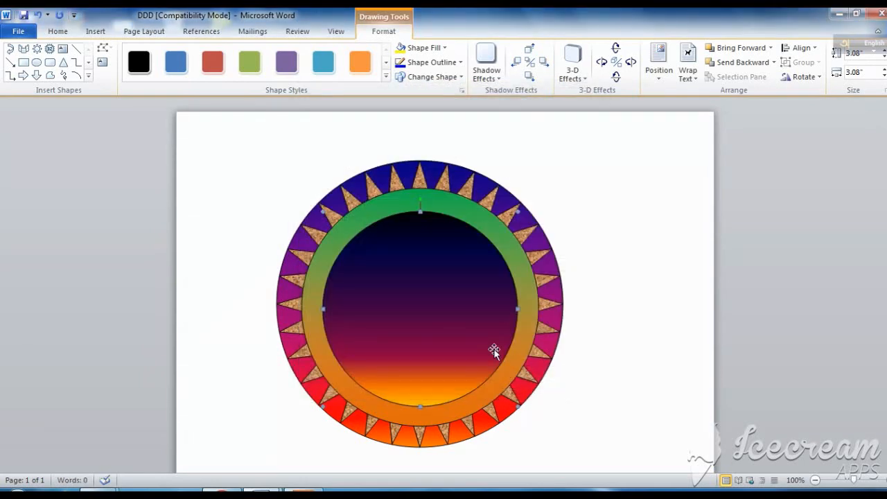
# - Apply the white shape style with a black double outline to the green-and-orange circle behind the innermost one
pyautogui.click(359, 222)
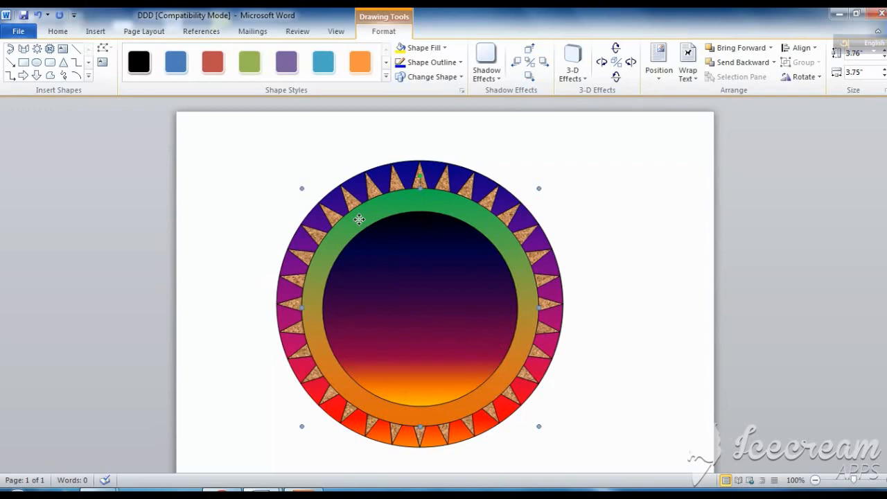
pyautogui.rightClick(359, 219)
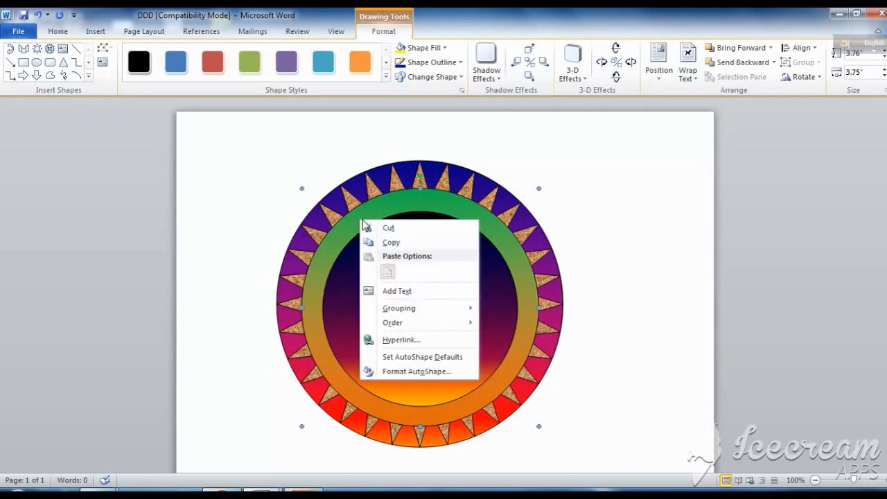
pyautogui.click(416, 372)
pyautogui.click(584, 92)
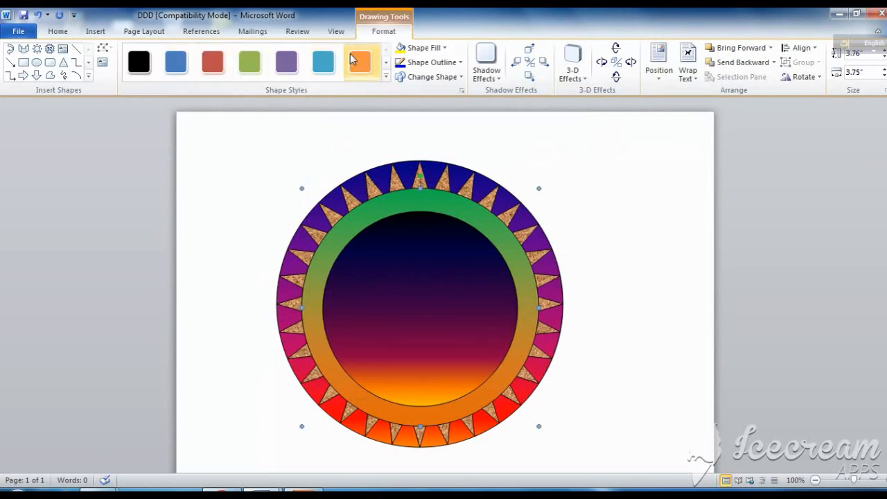
pyautogui.click(386, 78)
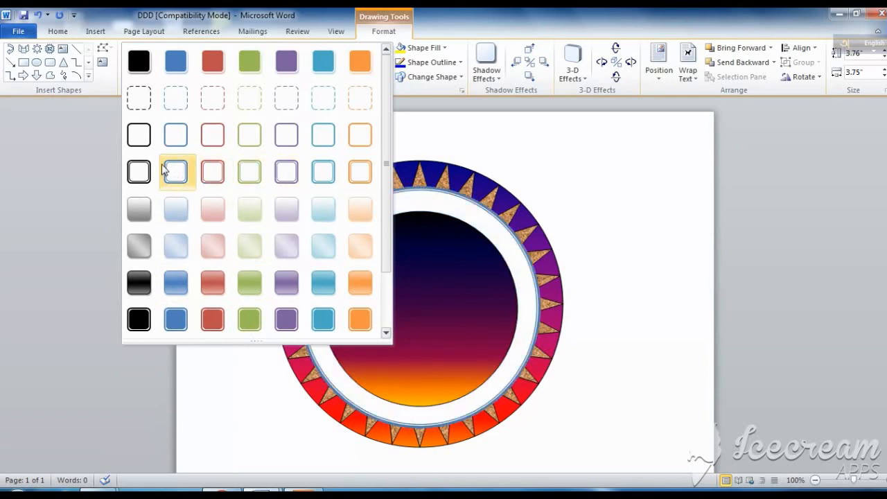
pyautogui.click(139, 171)
pyautogui.click(648, 221)
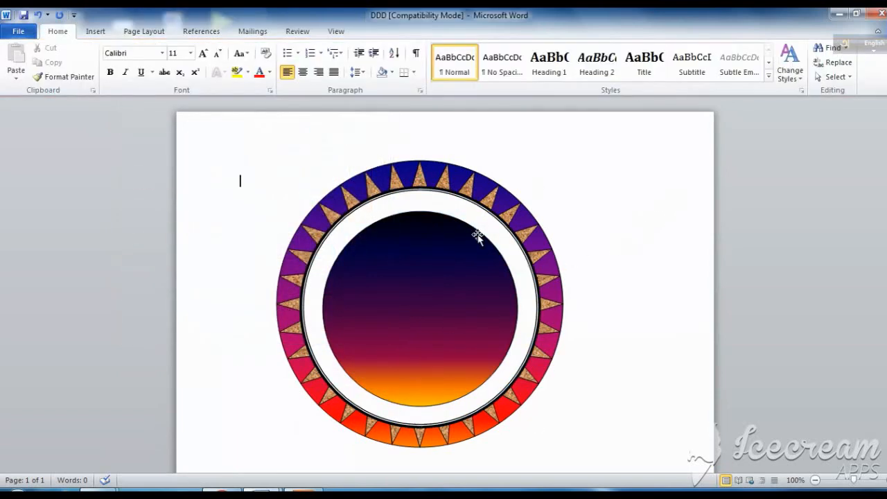
pyautogui.click(419, 211)
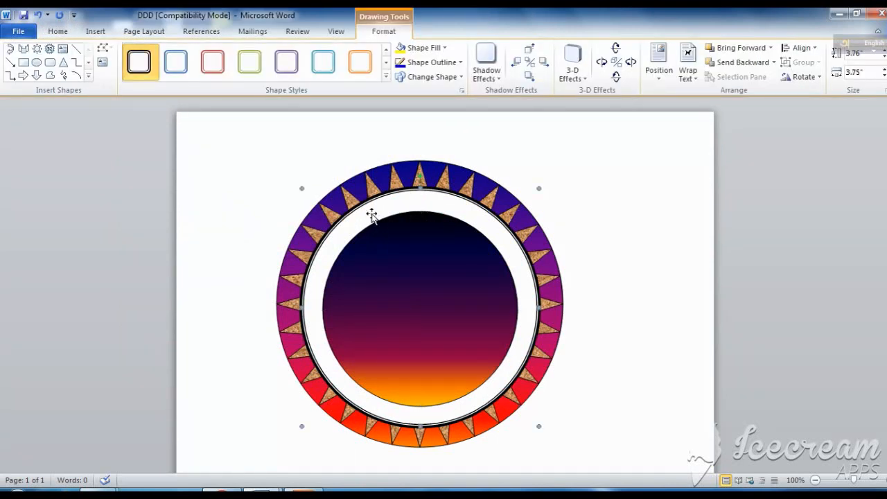
pyautogui.click(642, 165)
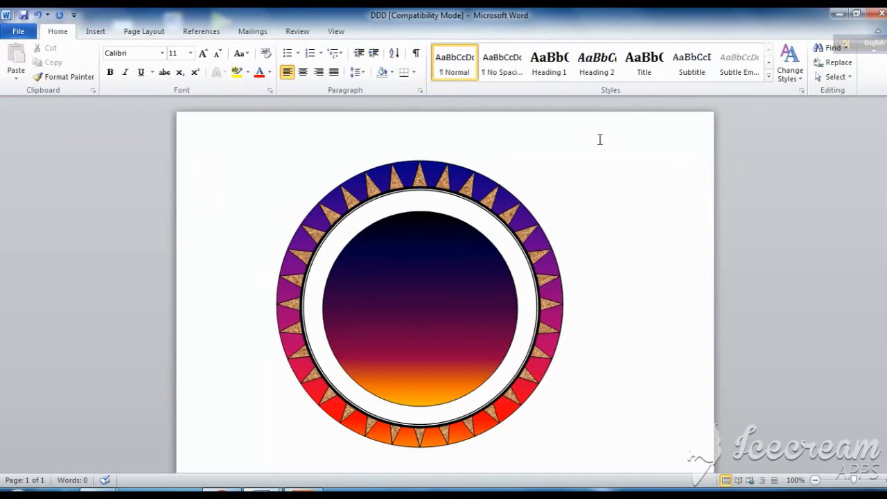
# - Add the text "Youth Computer Center" on the page below the emblem
pyautogui.doubleClick(622, 375)
pyautogui.scroll(-3, 569, 375)
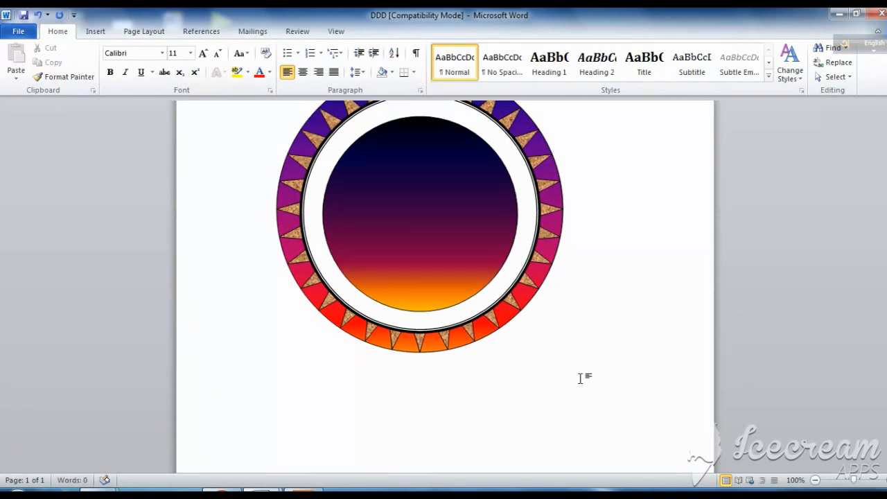
pyautogui.write('Youth Computer')
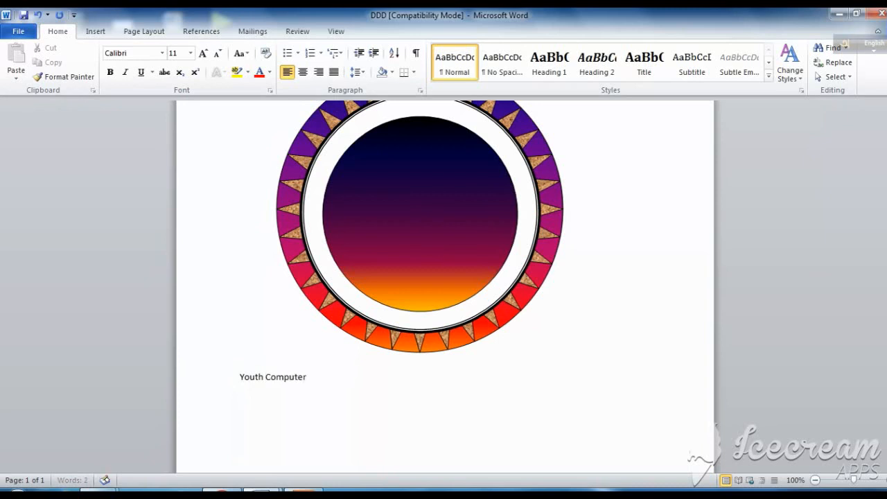
pyautogui.write(' Center')
# - Convert the "Youth Computer Center" text into WordArt with the plain outlined style in Arial Black, size 36
pyautogui.click(155, 380)
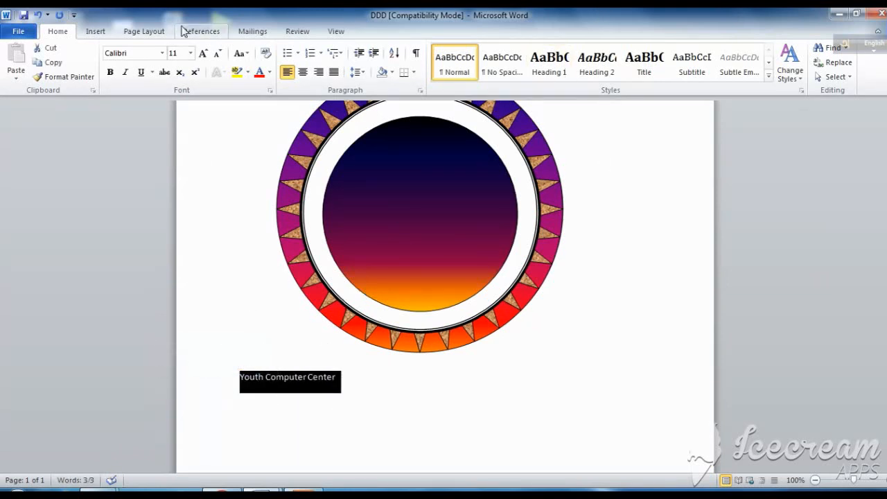
pyautogui.click(104, 33)
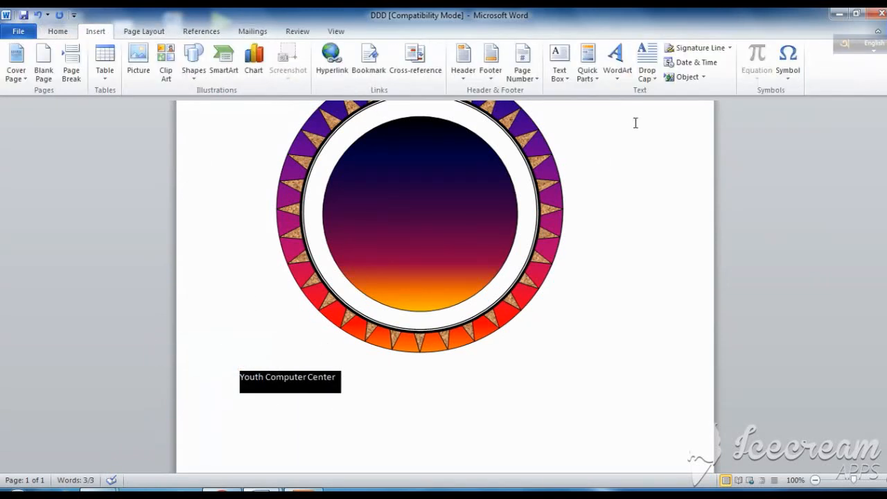
pyautogui.click(617, 59)
pyautogui.click(616, 109)
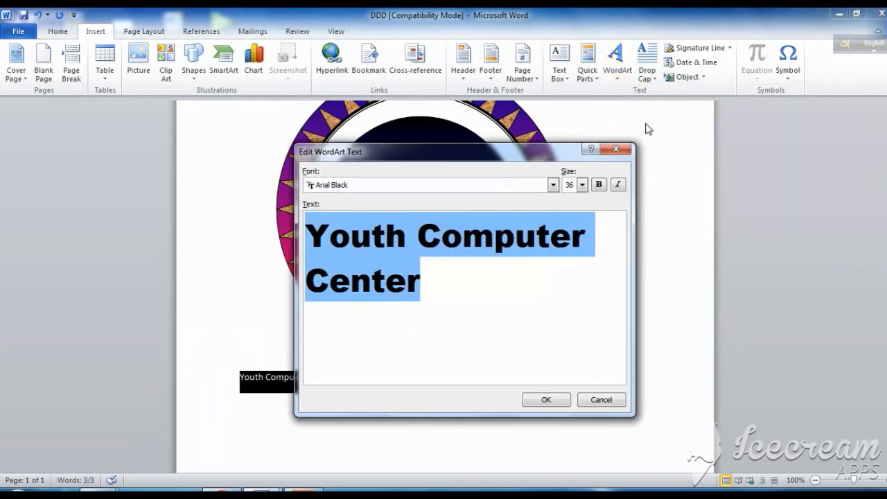
pyautogui.click(547, 404)
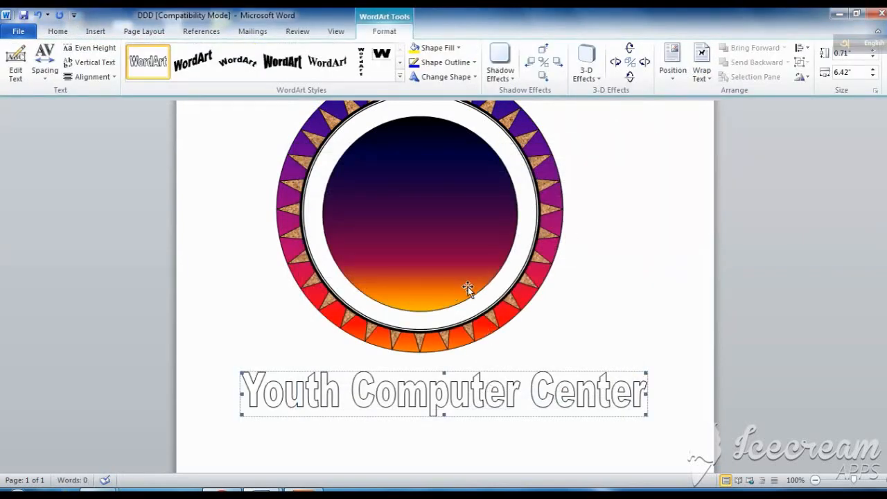
pyautogui.click(446, 50)
pyautogui.moveTo(450, 221)
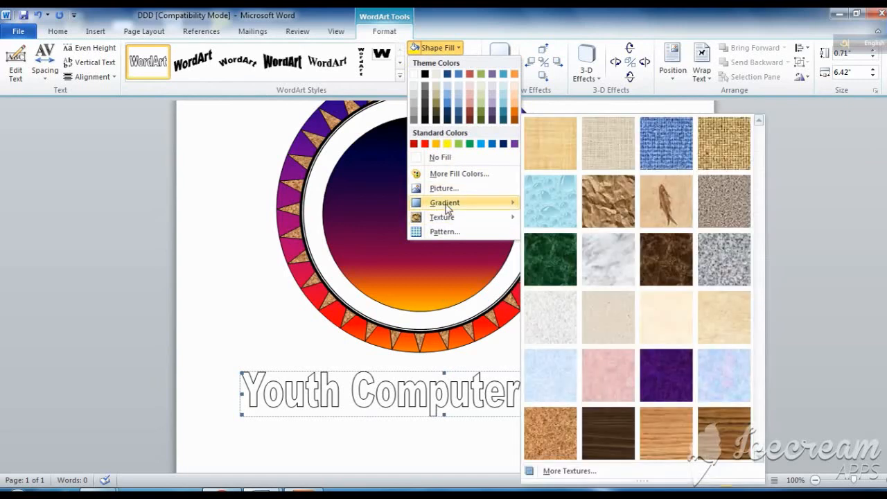
pyautogui.rightClick(429, 407)
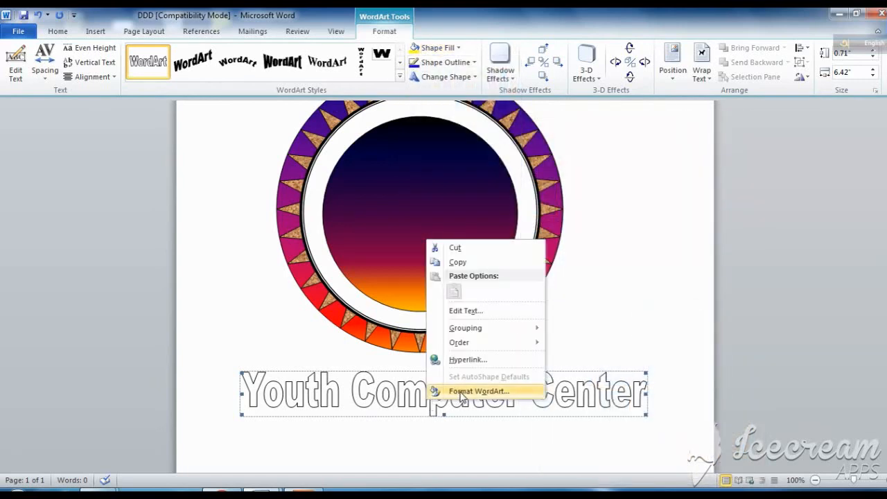
pyautogui.click(461, 393)
pyautogui.click(489, 151)
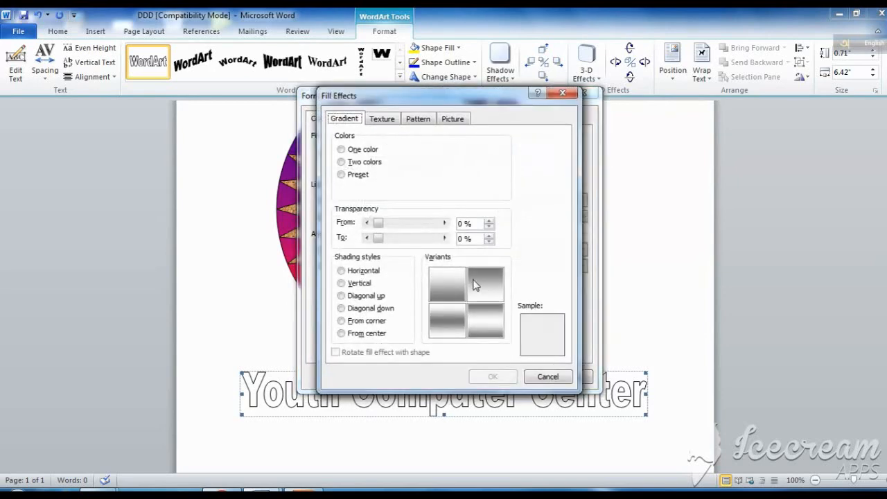
pyautogui.click(342, 162)
pyautogui.click(488, 161)
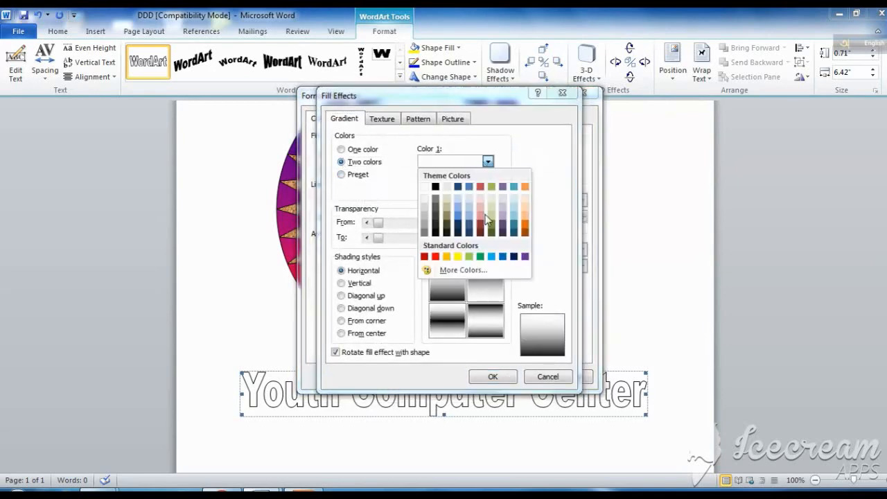
pyautogui.click(526, 229)
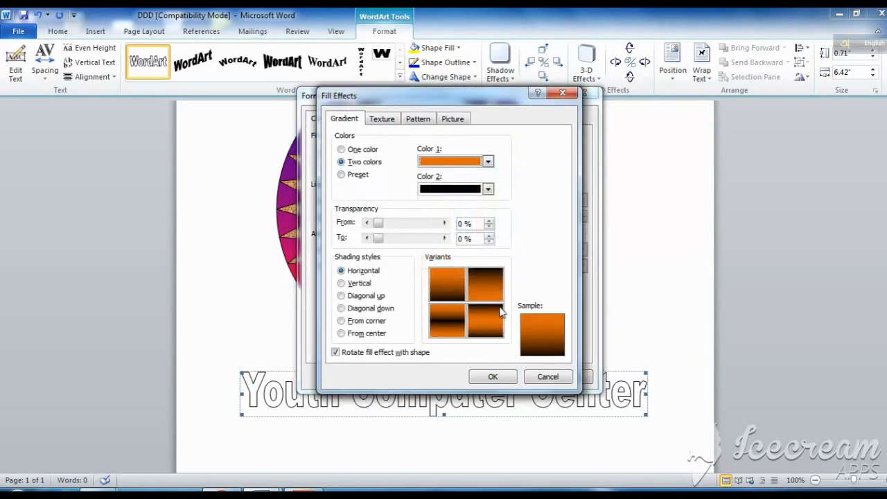
pyautogui.click(493, 378)
pyautogui.click(579, 93)
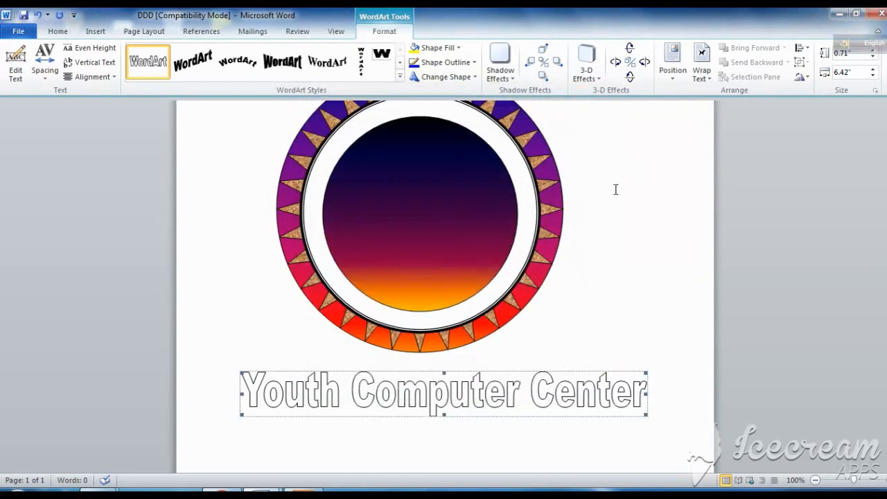
# - Fill the "Youth Computer Center" WordArt with a two-color gradient from red to black using horizontal shading
pyautogui.scroll(2, 423, 277)
pyautogui.scroll(-3, 426, 347)
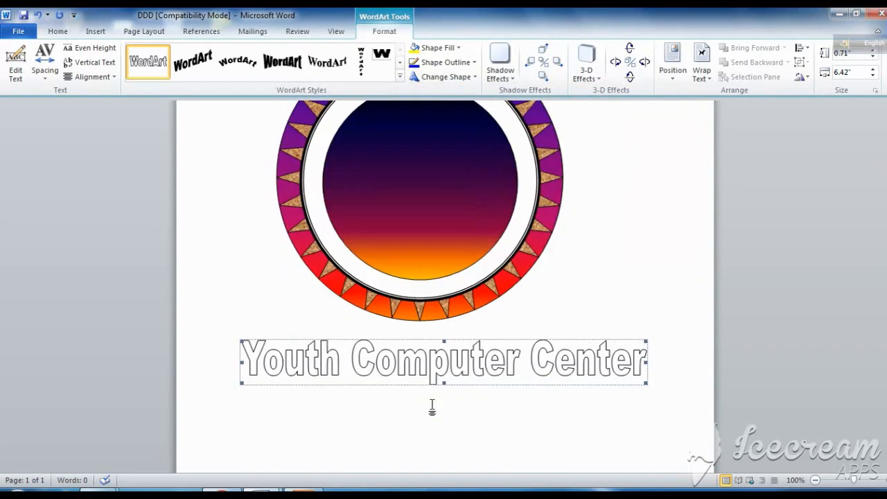
pyautogui.rightClick(442, 373)
pyautogui.click(501, 357)
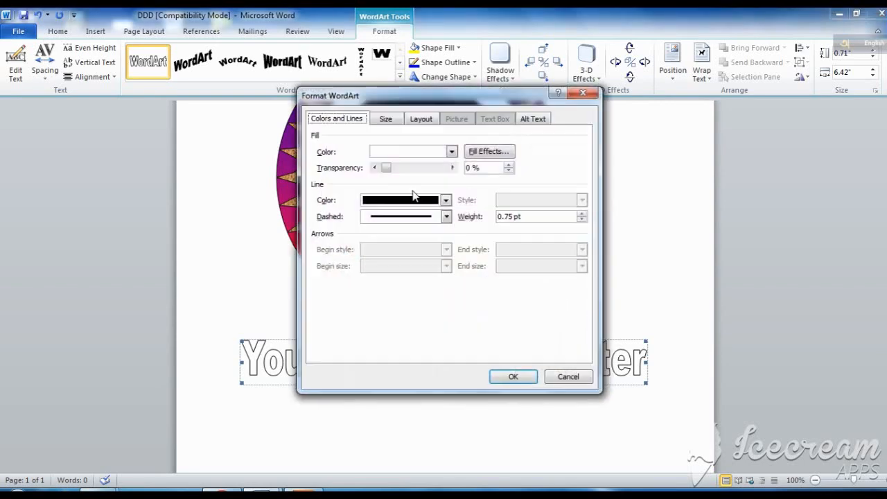
pyautogui.click(487, 152)
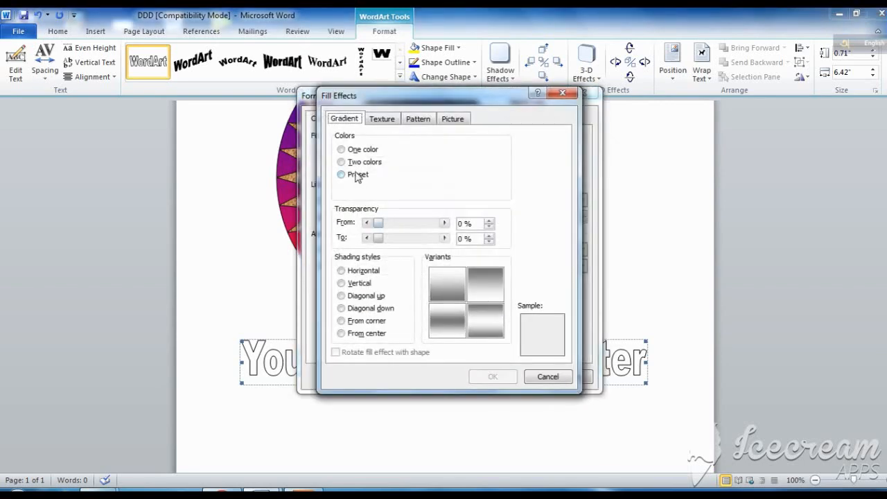
pyautogui.click(343, 162)
pyautogui.click(489, 160)
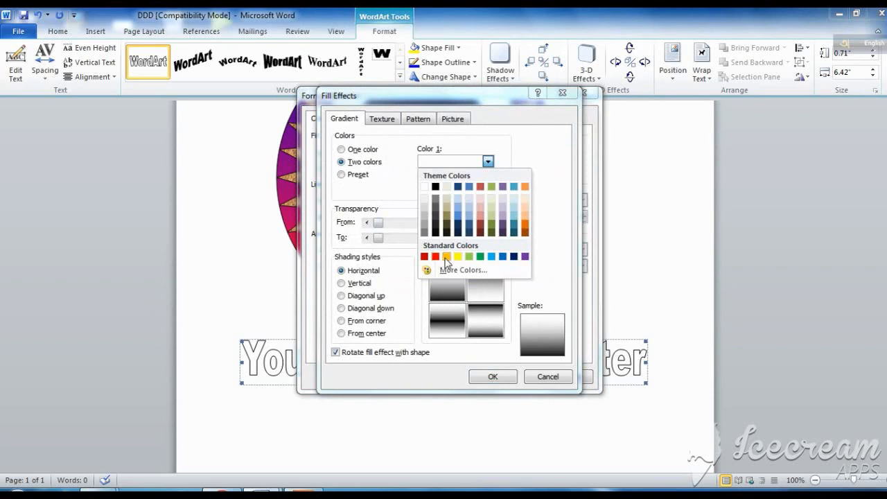
pyautogui.click(436, 257)
pyautogui.click(488, 189)
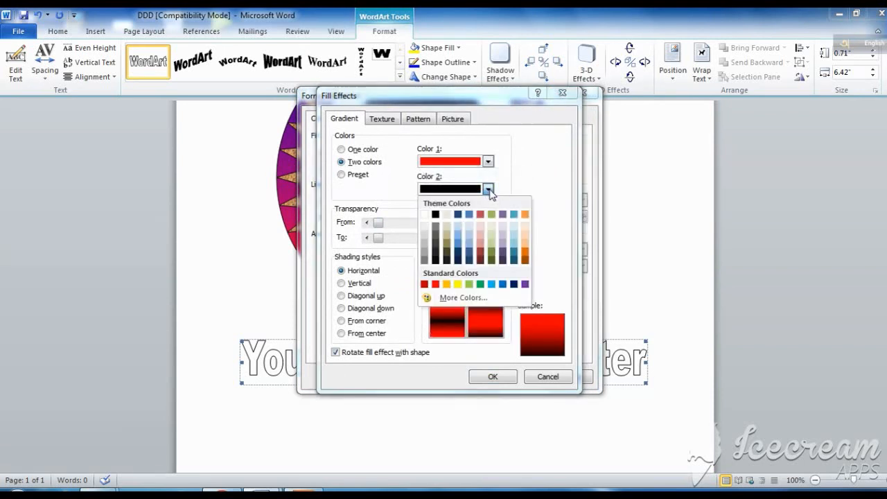
pyautogui.click(493, 380)
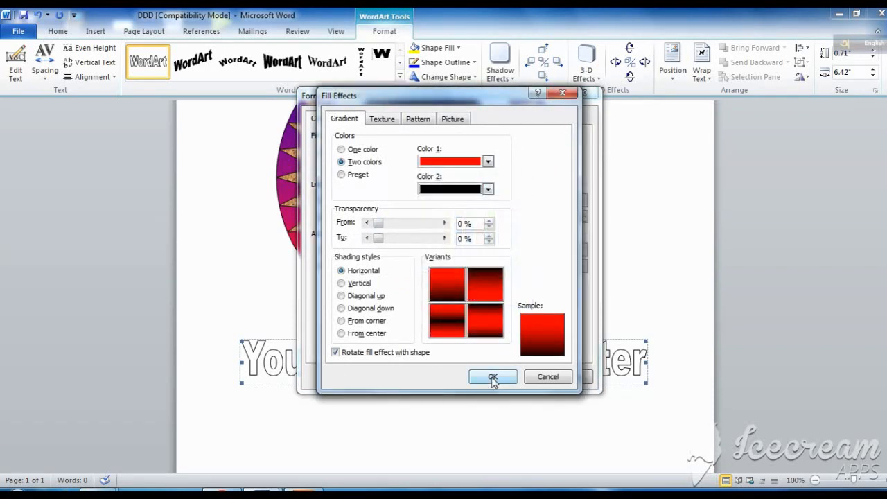
pyautogui.click(493, 379)
pyautogui.click(516, 375)
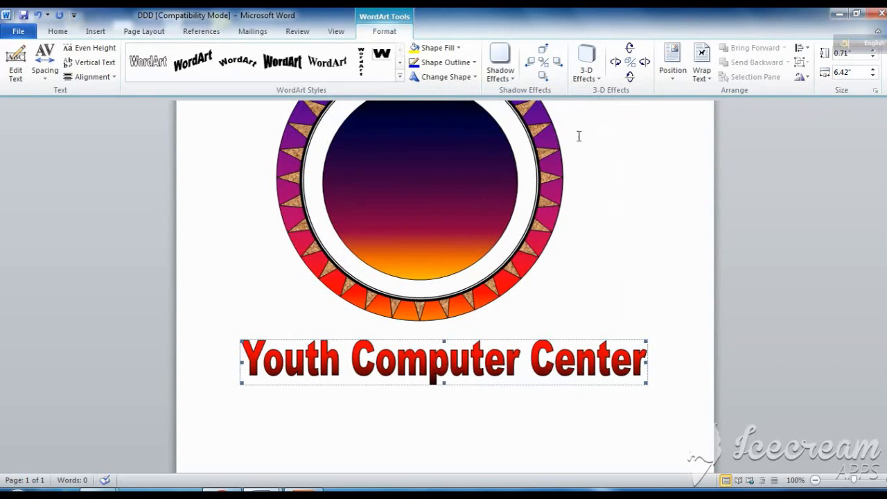
# - Set the WordArt's text wrapping to Tight and bend the lettering along the upward arch path
pyautogui.click(702, 75)
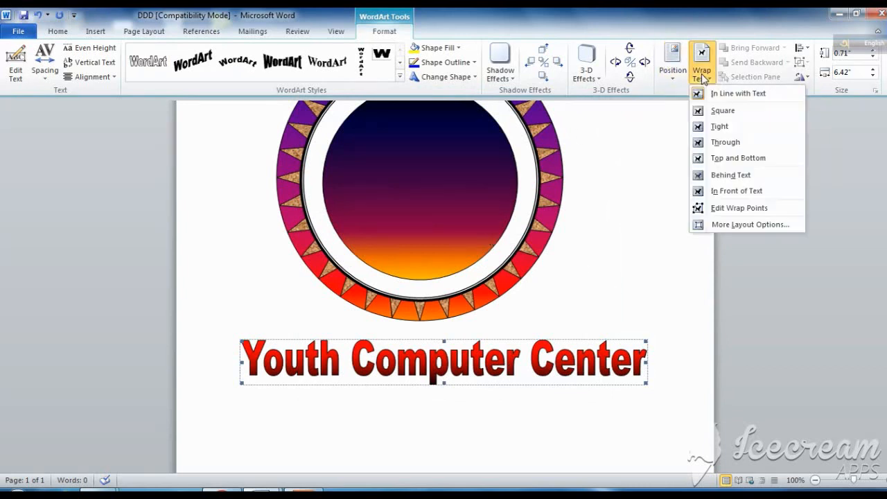
pyautogui.click(721, 128)
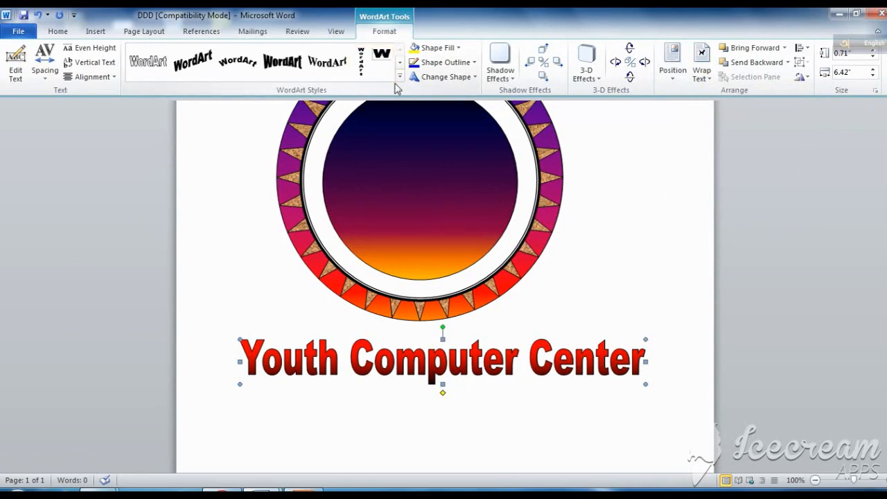
pyautogui.click(400, 77)
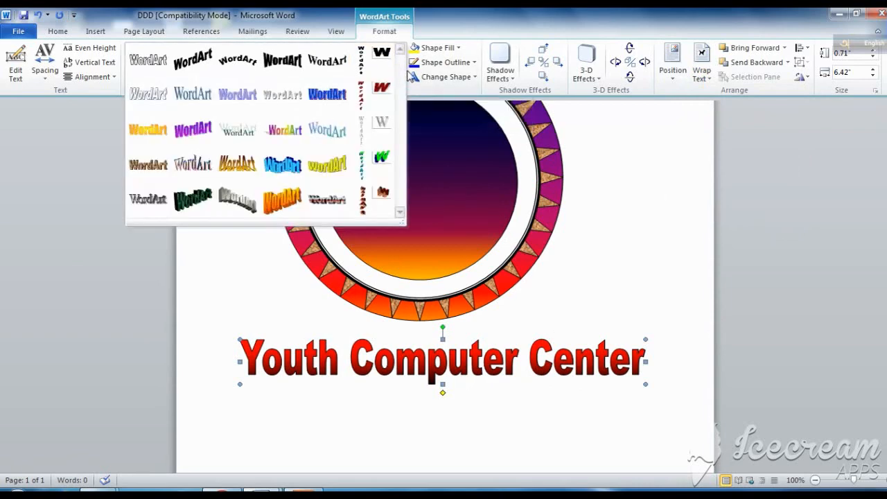
pyautogui.click(474, 77)
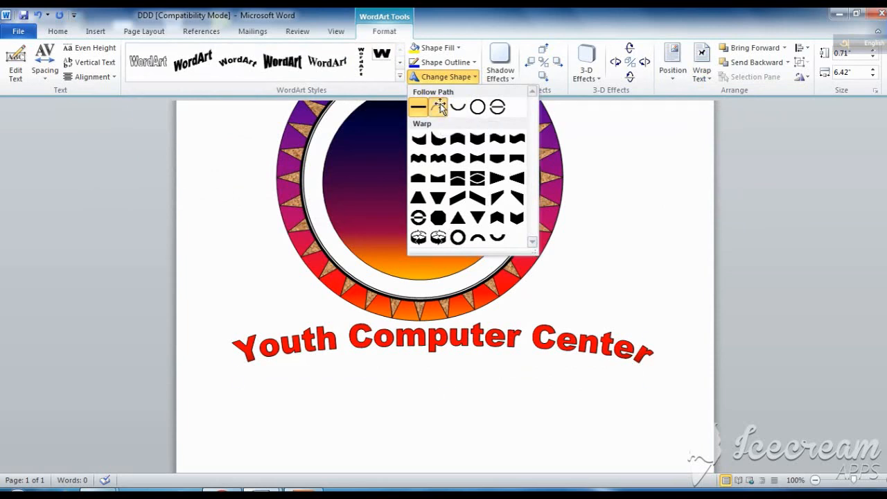
pyautogui.click(438, 109)
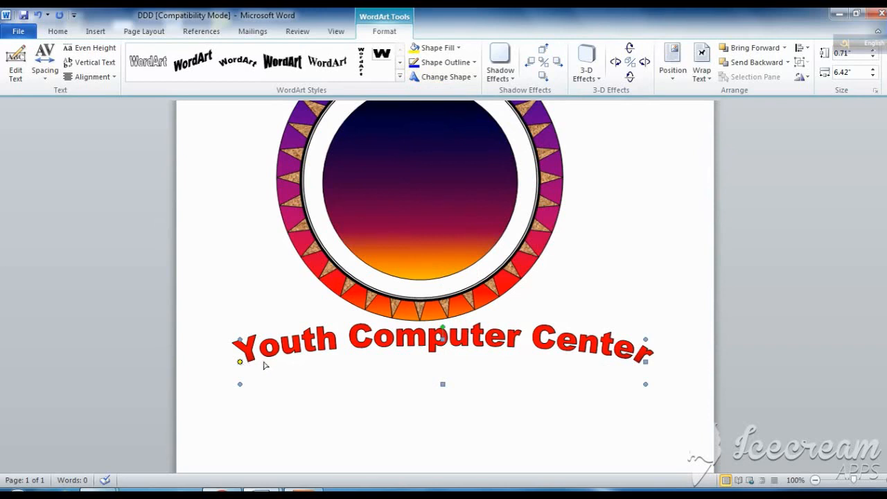
# - Deepen the WordArt's arch and resize it to about 3.56" high by 4.03" wide
pyautogui.moveTo(360, 382); pyautogui.dragTo(338, 384)
pyautogui.hotkey('ctrl', 'z')
pyautogui.moveTo(433, 172); pyautogui.dragTo(423, 117)
pyautogui.scroll(3, 467, 257)
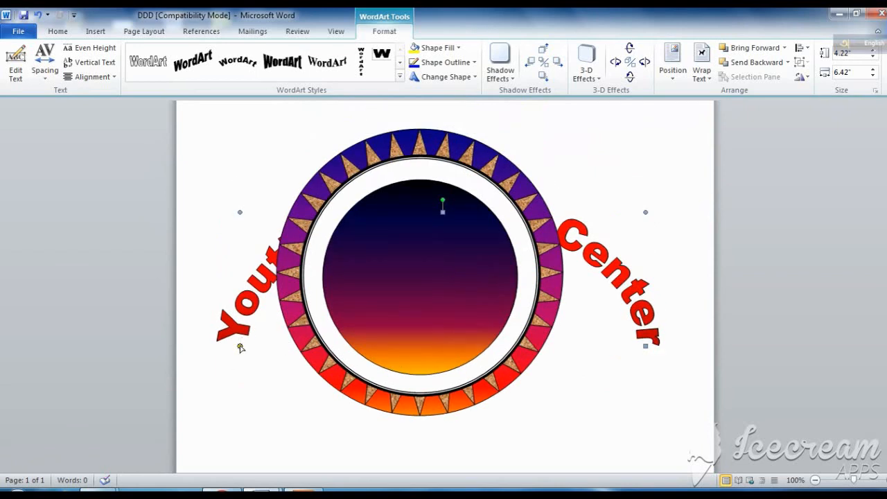
pyautogui.moveTo(293, 348); pyautogui.dragTo(266, 348)
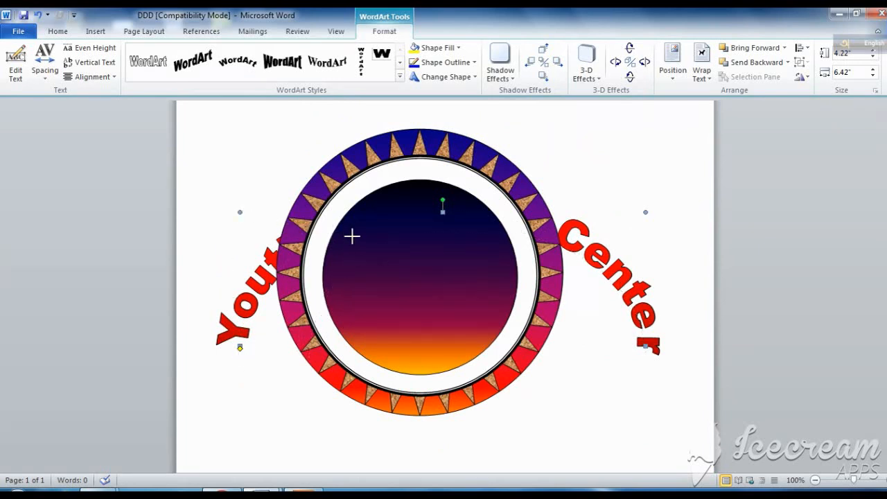
pyautogui.moveTo(352, 236); pyautogui.dragTo(384, 258)
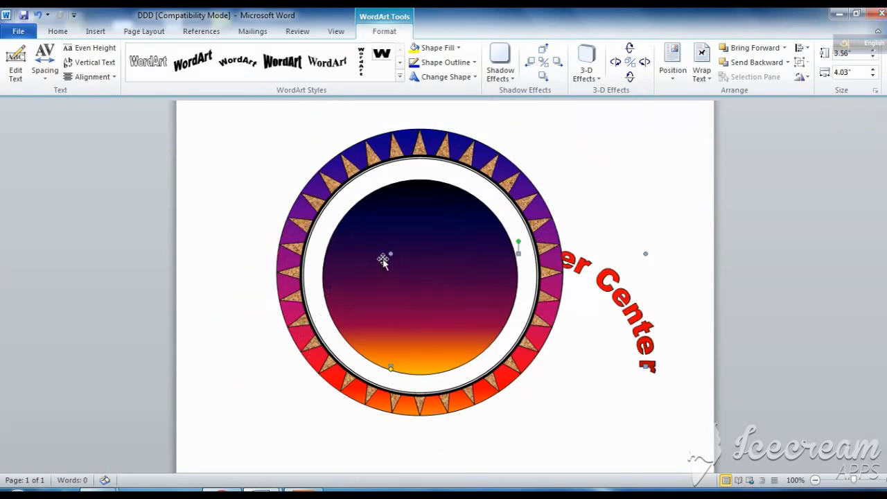
# - Bring the arched WordArt in front of text and move it over the upper part of the emblem's white ring
pyautogui.rightClick(604, 278)
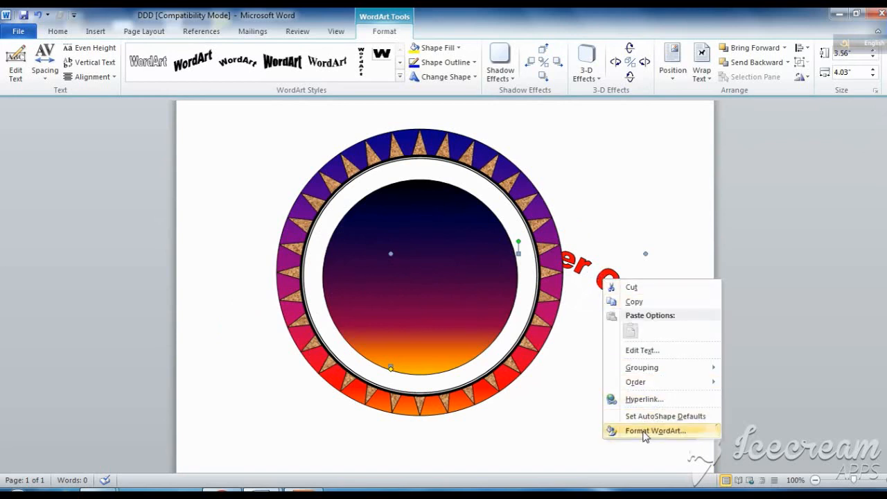
pyautogui.moveTo(677, 381)
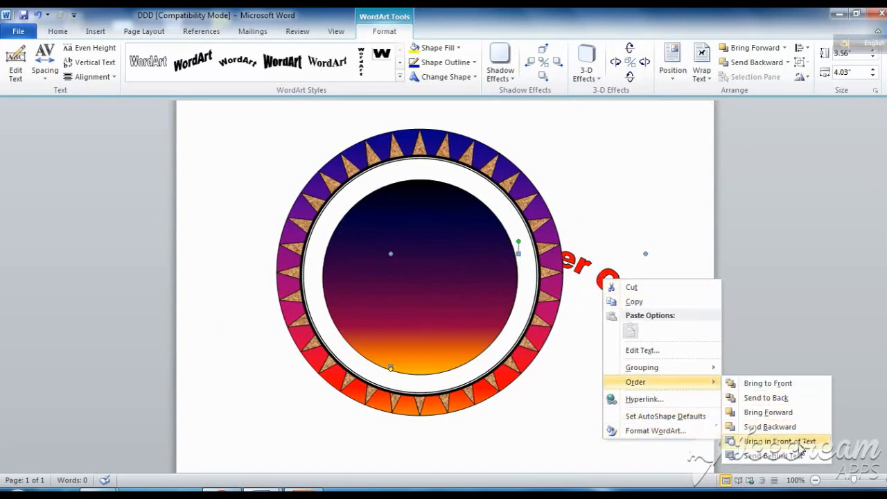
pyautogui.click(780, 441)
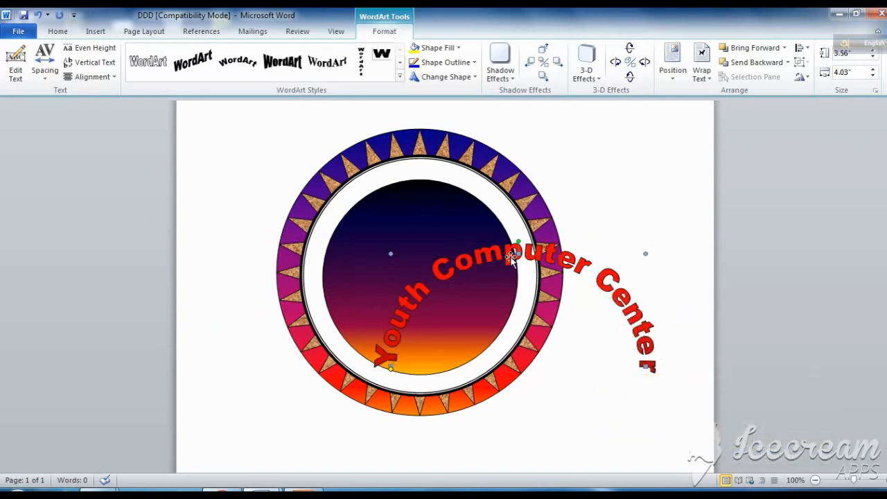
pyautogui.moveTo(404, 181); pyautogui.dragTo(417, 169)
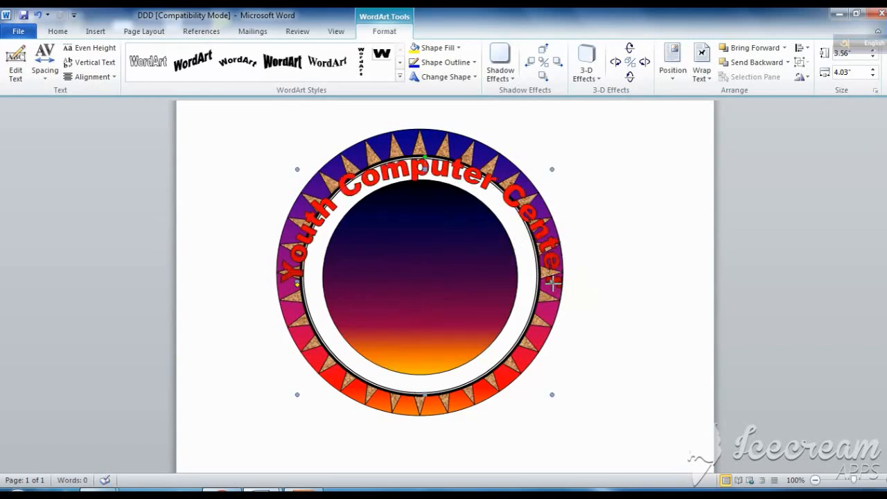
# - Shrink the arched WordArt to about 3.34" high by 3.22" wide and nudge it right to center it on the white ring
pyautogui.moveTo(553, 282); pyautogui.dragTo(525, 282)
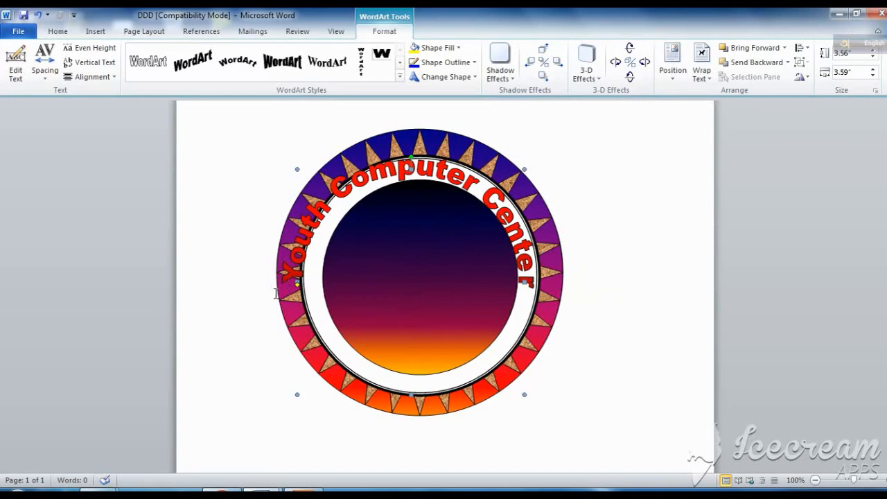
pyautogui.moveTo(296, 395); pyautogui.dragTo(314, 387)
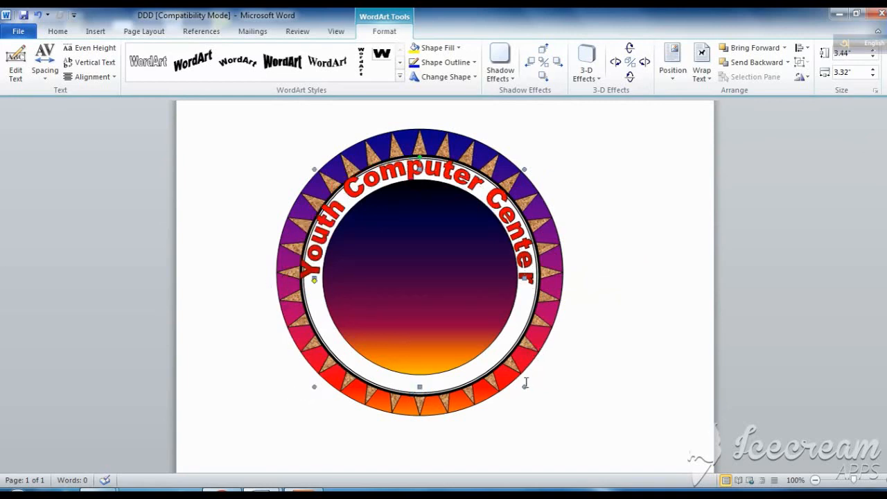
pyautogui.moveTo(519, 382); pyautogui.dragTo(512, 377)
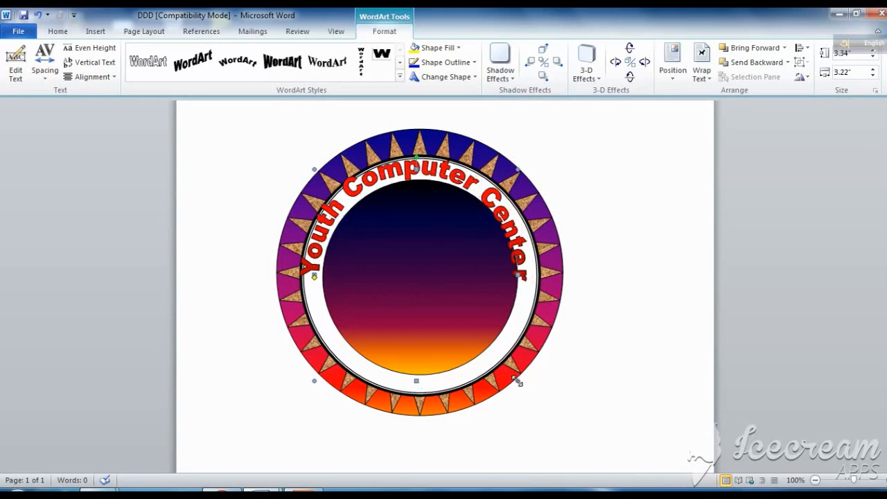
pyautogui.hotkey('ctrl', 'Right')
pyautogui.hotkey('ctrl', 'Right')
pyautogui.hotkey('ctrl', 'Right')
pyautogui.hotkey('ctrl', 'Right')
pyautogui.hotkey('ctrl', 'Right')
pyautogui.hotkey('ctrl', 'Right')
pyautogui.hotkey('ctrl', 'Right')
pyautogui.hotkey('ctrl', 'Right')
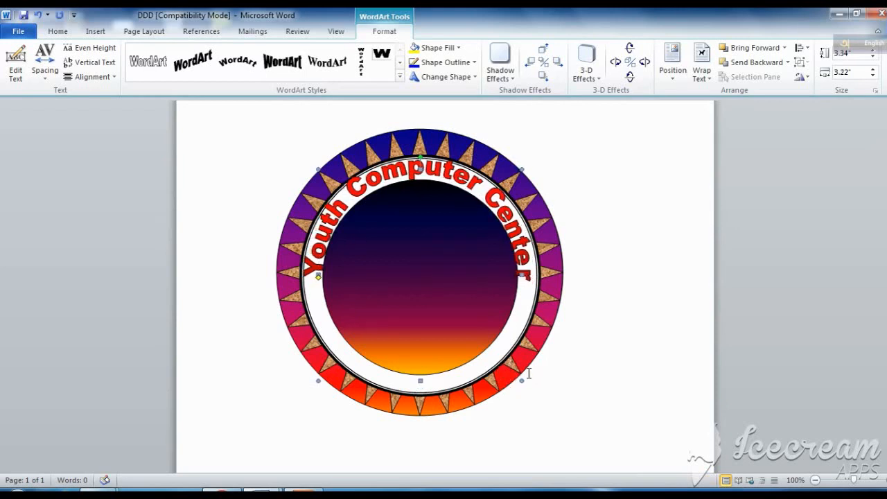
# - Reduce the arched WordArt to about 2.91" high by 3.05" wide and fine-tune its horizontal position within the white ring
pyautogui.hotkey('ctrl', 'Left')
pyautogui.hotkey('ctrl', 'Left')
pyautogui.moveTo(516, 360); pyautogui.dragTo(511, 353)
pyautogui.hotkey('ctrl', 'Right')
pyautogui.hotkey('ctrl', 'Right')
pyautogui.hotkey('ctrl', 'Right')
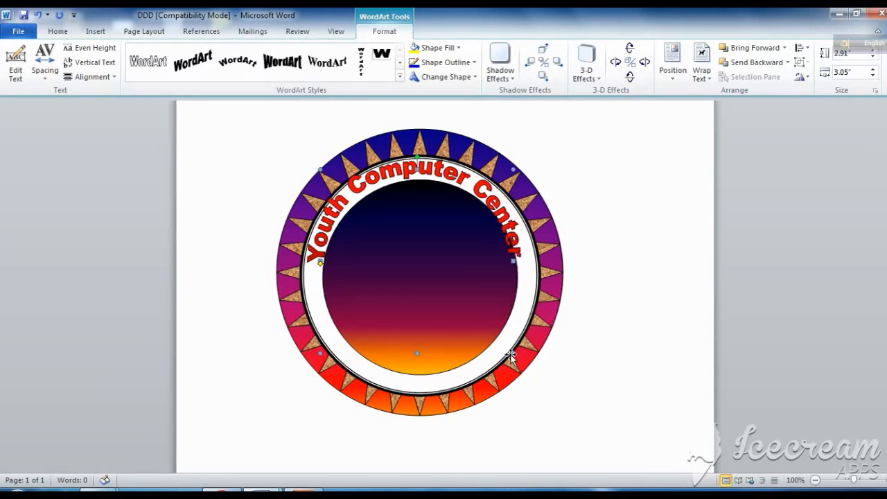
pyautogui.hotkey('ctrl', 'Right')
pyautogui.hotkey('ctrl', 'Right')
pyautogui.hotkey('ctrl', 'Right')
pyautogui.hotkey('ctrl', 'Right')
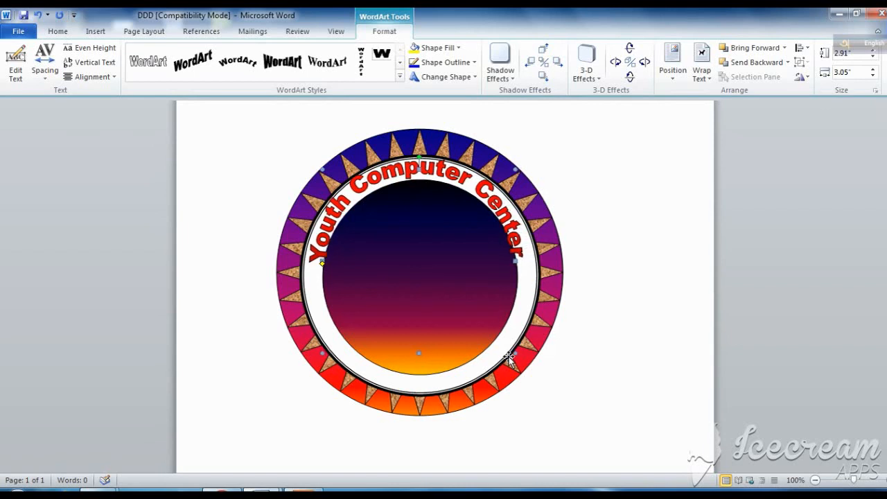
pyautogui.hotkey('ctrl', 'Right')
pyautogui.hotkey('ctrl', 'Right')
pyautogui.hotkey('ctrl', 'Right')
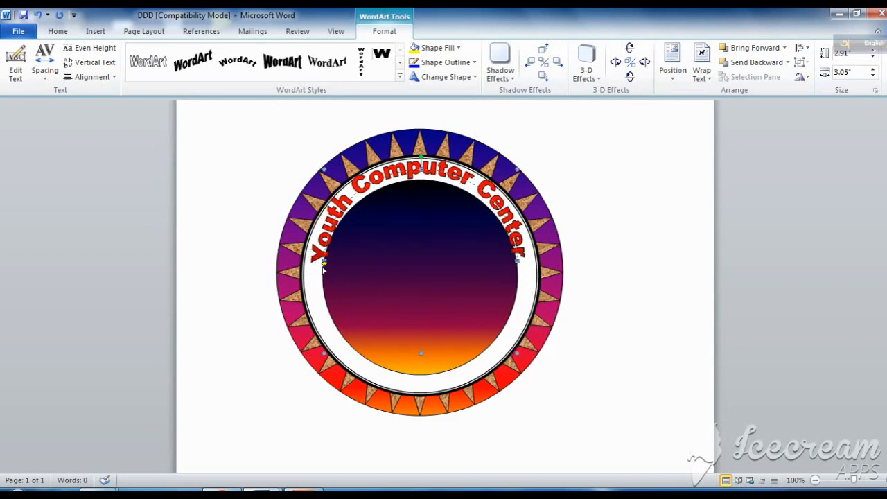
# - Adjust the WordArt's arch so its ends sit slightly higher in the white ring, and shift it slightly right
pyautogui.moveTo(320, 266); pyautogui.dragTo(320, 270)
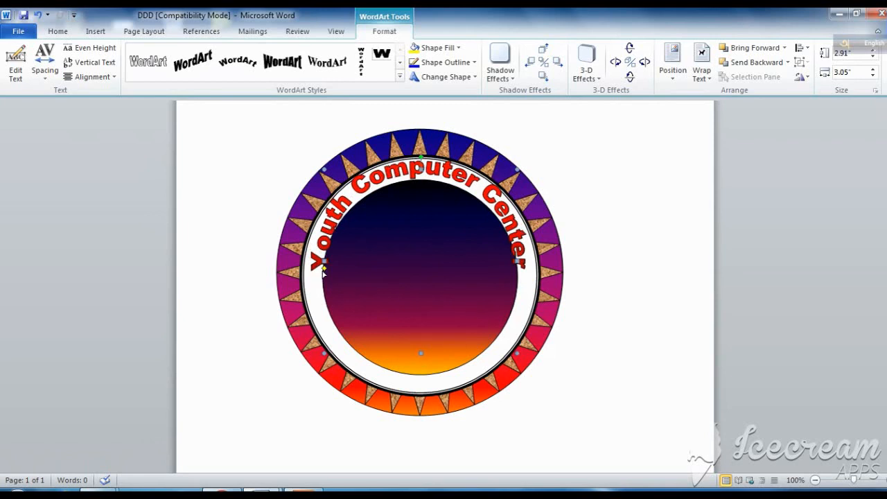
pyautogui.moveTo(326, 257); pyautogui.dragTo(329, 255)
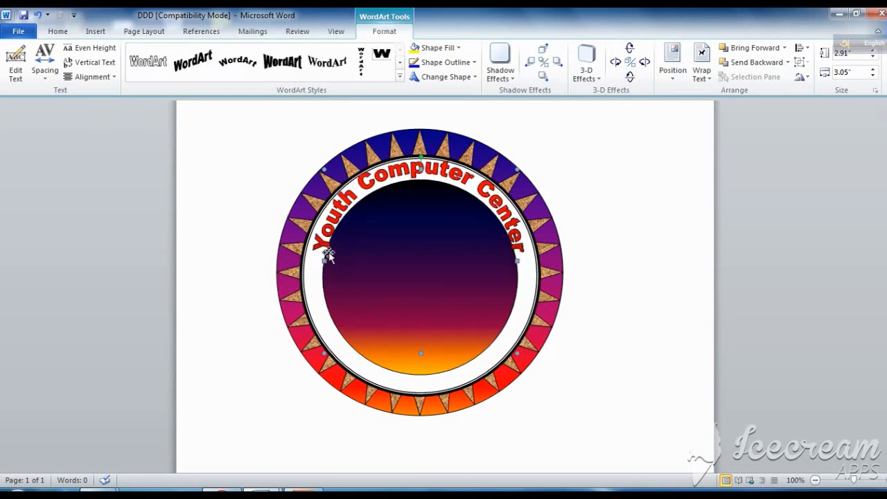
pyautogui.hotkey('ctrl', 'z')
pyautogui.hotkey('ctrl', 'z')
pyautogui.hotkey('ctrl', 'z')
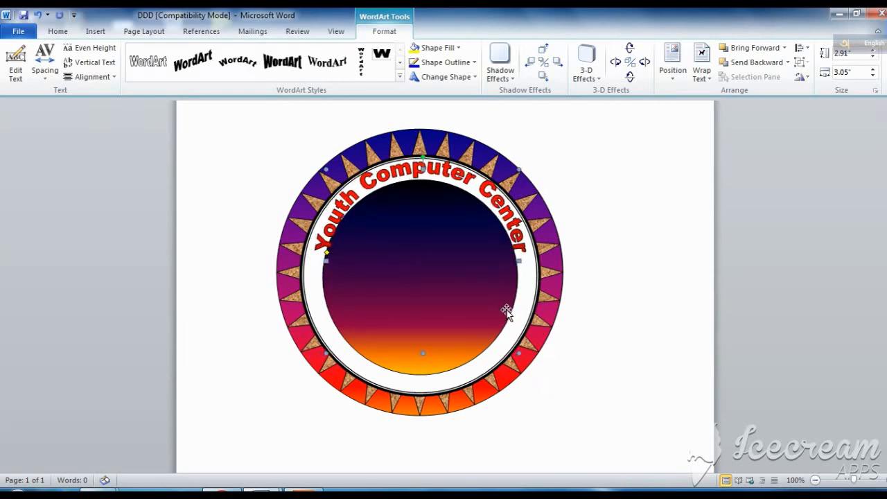
# - Shift the arched WordArt slightly left and widen it to about 3.27" while keeping its height at 2.91"
pyautogui.hotkey('ctrl', 'z')
pyautogui.hotkey('ctrl', 'z')
pyautogui.hotkey('ctrl', 'z')
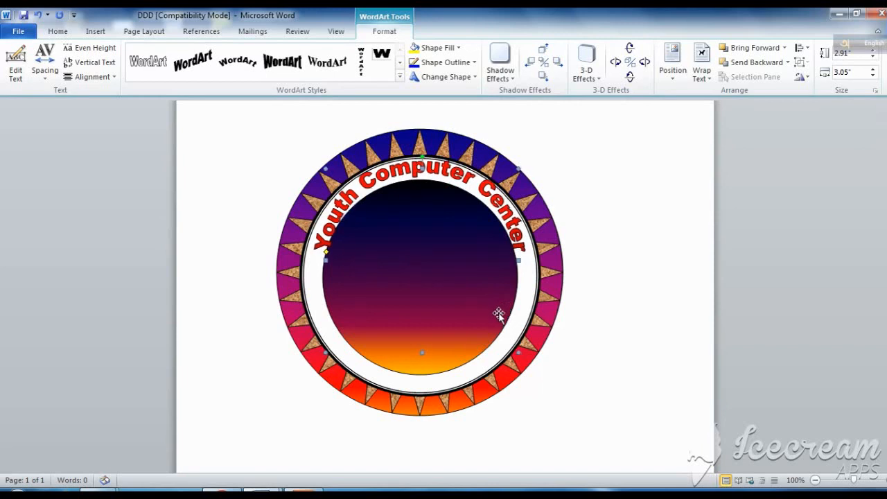
pyautogui.hotkey('ctrl', 'z')
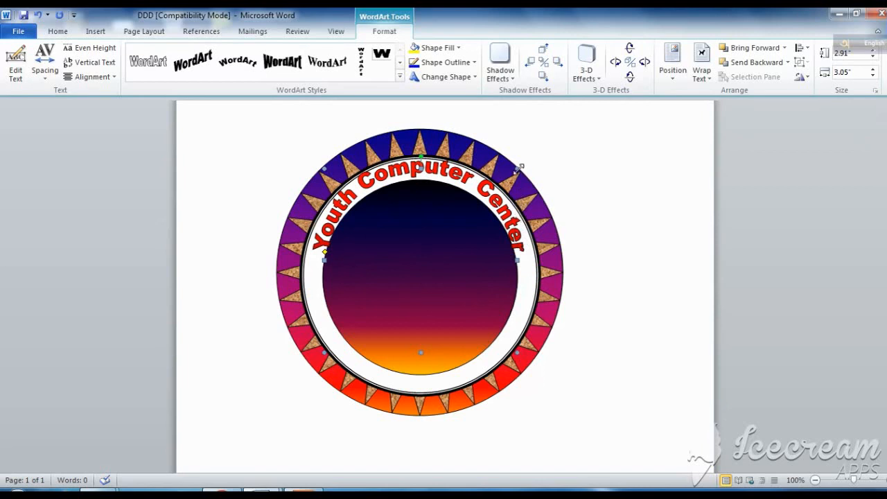
pyautogui.moveTo(531, 166); pyautogui.dragTo(531, 167)
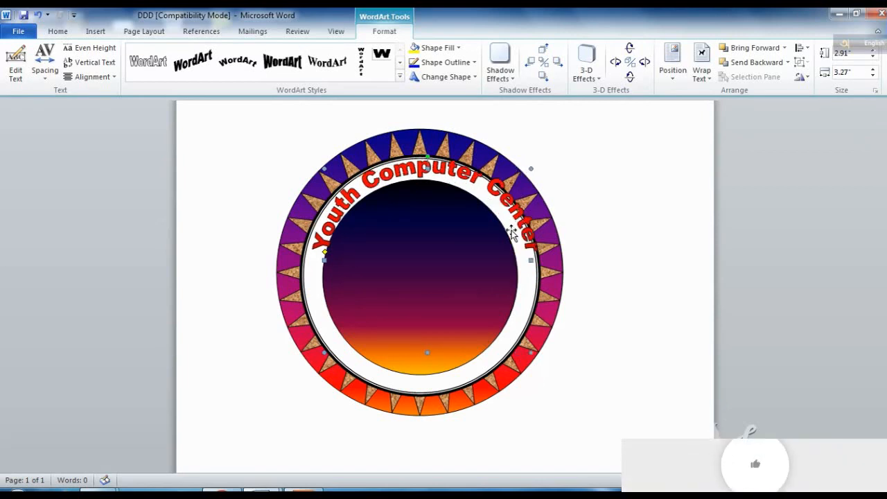
# - Nudge the arched WordArt left and slightly down so its lettering is centered in the white ring
pyautogui.hotkey('ctrl', 'Left')
pyautogui.hotkey('ctrl', 'Left')
pyautogui.hotkey('ctrl', 'Left')
pyautogui.hotkey('ctrl', 'Left')
pyautogui.hotkey('ctrl', 'Left')
pyautogui.hotkey('ctrl', 'Left')
pyautogui.hotkey('ctrl', 'Left')
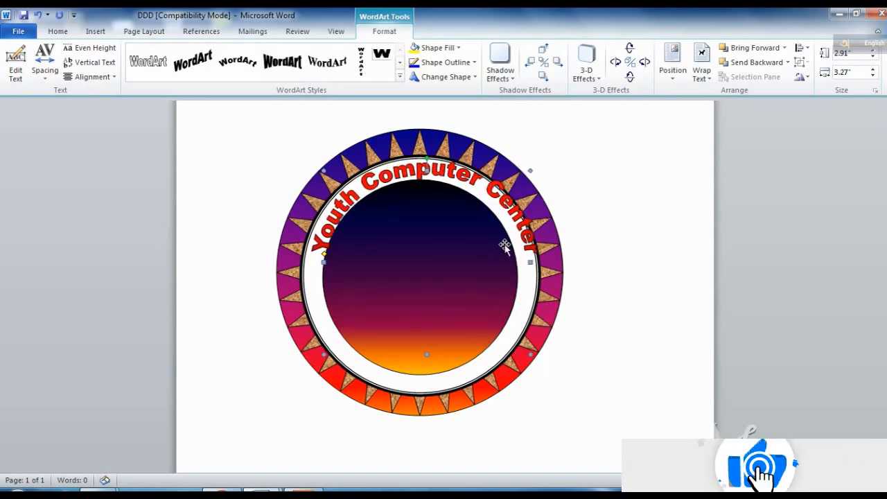
pyautogui.hotkey('ctrl', 'Down')
pyautogui.hotkey('ctrl', 'Down')
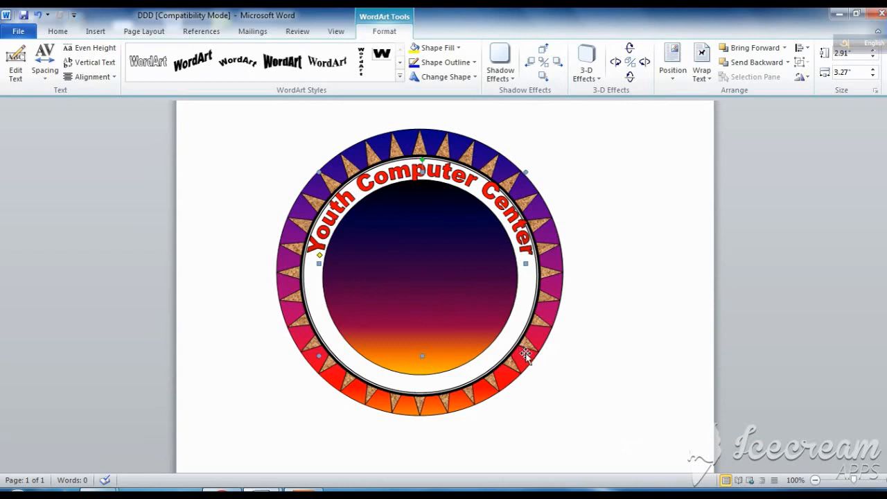
# - Reduce the arched WordArt's height to about 2.46" and nudge it slightly down in the white ring
pyautogui.moveTo(527, 328); pyautogui.dragTo(526, 328)
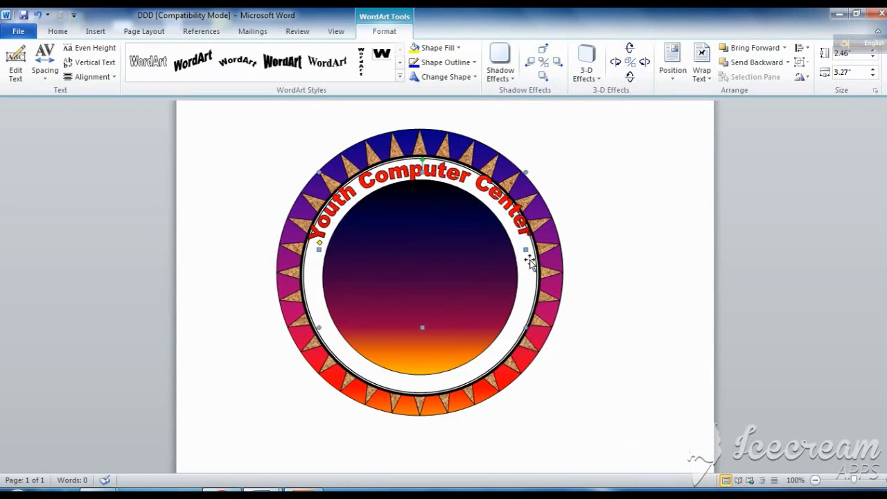
pyautogui.hotkey('ctrl', 'Down')
pyautogui.hotkey('ctrl', 'Down')
pyautogui.hotkey('ctrl', 'Down')
pyautogui.hotkey('ctrl', 'Down')
pyautogui.hotkey('ctrl', 'Right')
pyautogui.hotkey('ctrl', 'Right')
pyautogui.hotkey('ctrl', 'Left')
pyautogui.hotkey('ctrl', 'Left')
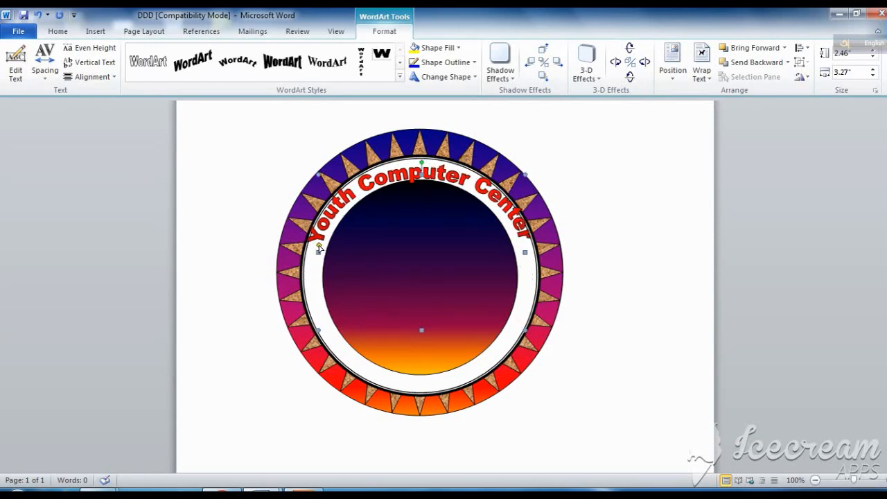
# - Raise the ends of the WordArt's arch a little and nudge the lettering slightly up
pyautogui.hotkey('ctrl', 'Up')
pyautogui.hotkey('ctrl', 'Up')
pyautogui.hotkey('ctrl', 'Up')
pyautogui.hotkey('ctrl', 'Up')
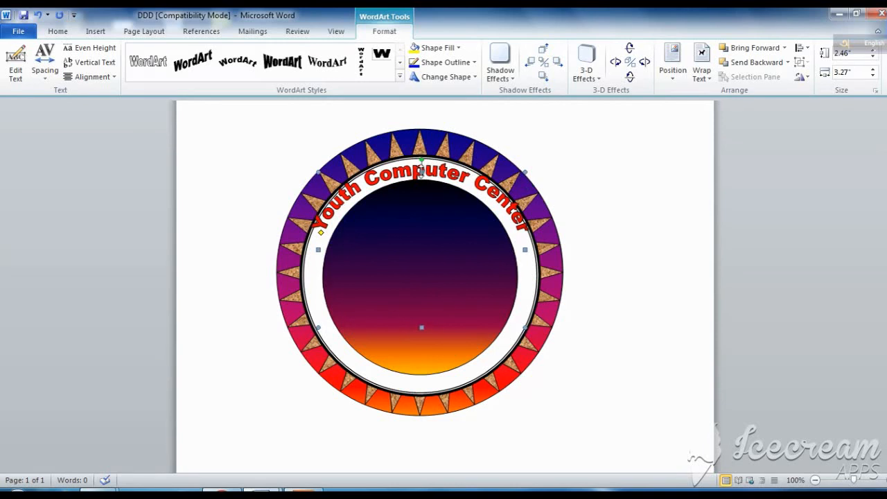
# - Increase the arched WordArt's height to about 2.65" and move it down into the upper part of the white ring
pyautogui.moveTo(421, 171); pyautogui.dragTo(428, 161)
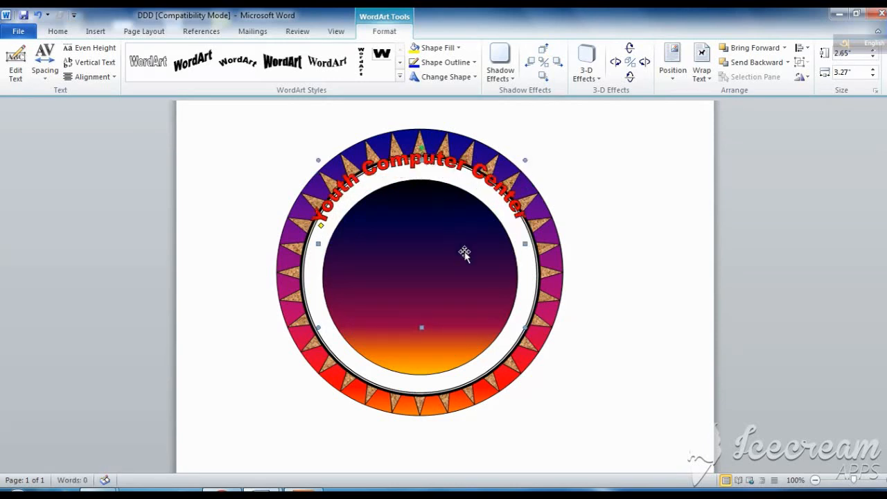
pyautogui.hotkey('ctrl', 'Down')
pyautogui.hotkey('ctrl', 'Down')
pyautogui.hotkey('ctrl', 'Down')
pyautogui.hotkey('ctrl', 'Down')
pyautogui.hotkey('ctrl', 'Down')
pyautogui.hotkey('ctrl', 'Down')
pyautogui.hotkey('ctrl', 'Down')
pyautogui.hotkey('ctrl', 'Down')
pyautogui.hotkey('ctrl', 'Down')
pyautogui.hotkey('ctrl', 'Down')
pyautogui.hotkey('ctrl', 'Down')
pyautogui.hotkey('ctrl', 'Down')
pyautogui.hotkey('ctrl', 'Down')
pyautogui.hotkey('ctrl', 'Down')
pyautogui.hotkey('ctrl', 'Down')
pyautogui.hotkey('ctrl', 'Down')
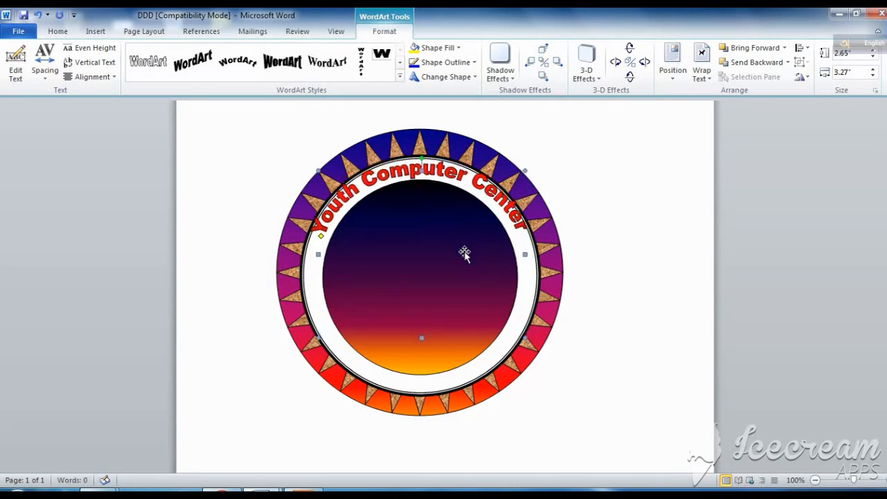
pyautogui.hotkey('ctrl', 'Down')
pyautogui.hotkey('ctrl', 'Down')
pyautogui.hotkey('ctrl', 'Down')
pyautogui.hotkey('ctrl', 'Down')
pyautogui.hotkey('ctrl', 'Down')
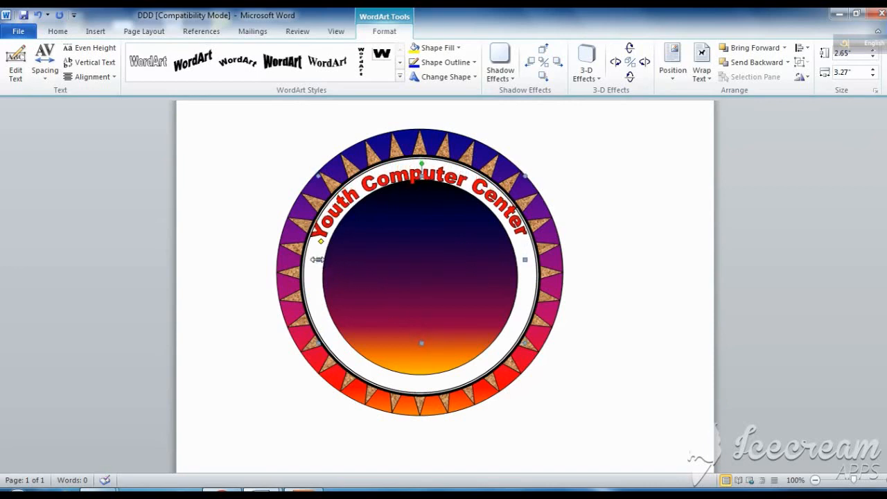
# - Narrow the arched WordArt to about 3.15" and nudge it left and up to center it in the white ring
pyautogui.moveTo(326, 258); pyautogui.dragTo(327, 258)
pyautogui.hotkey('ctrl', 'Left')
pyautogui.hotkey('ctrl', 'Left')
pyautogui.hotkey('ctrl', 'Left')
pyautogui.hotkey('ctrl', 'Left')
pyautogui.hotkey('ctrl', 'Left')
pyautogui.hotkey('ctrl', 'Left')
pyautogui.hotkey('ctrl', 'Left')
pyautogui.hotkey('ctrl', 'Left')
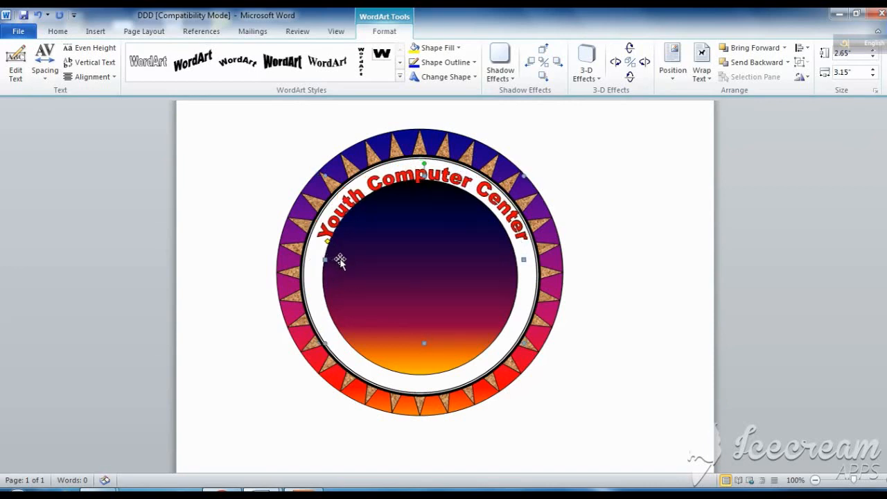
pyautogui.hotkey('ctrl', 'Up')
pyautogui.hotkey('ctrl', 'Up')
pyautogui.hotkey('ctrl', 'Up')
pyautogui.hotkey('ctrl', 'Up')
pyautogui.hotkey('ctrl', 'Up')
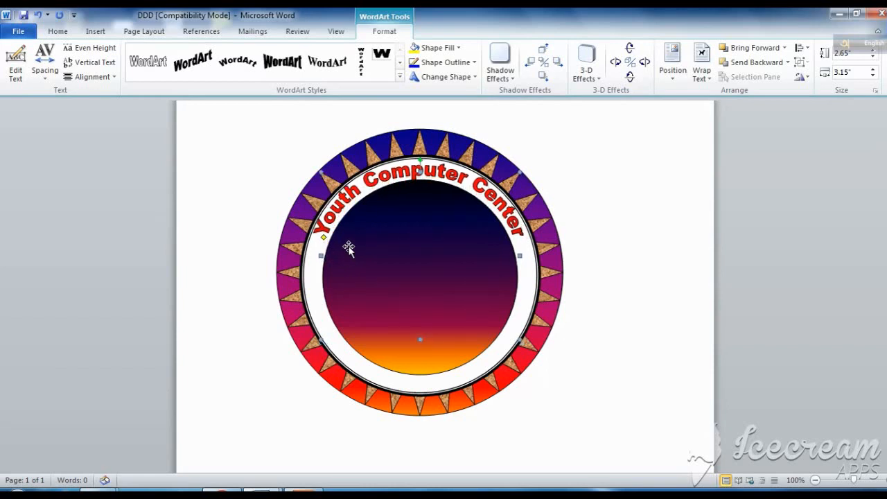
pyautogui.hotkey('ctrl', 'Left')
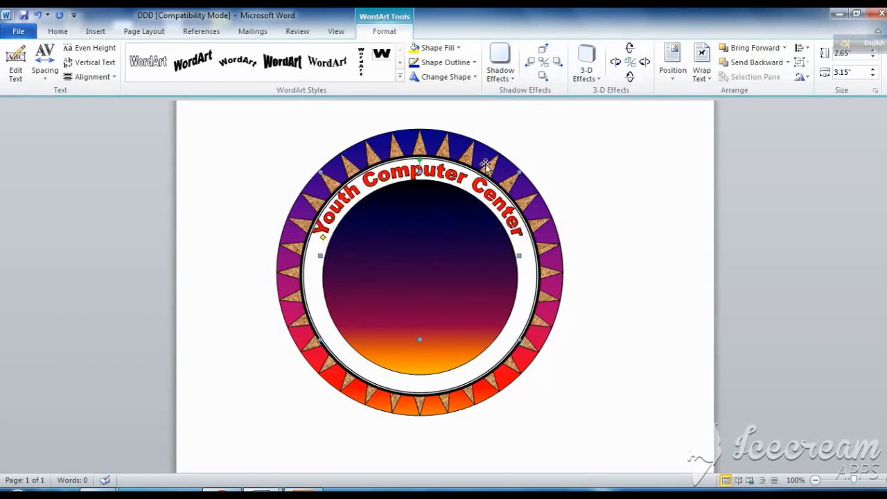
# - Set the arched WordArt's line color to black in its format settings
pyautogui.click(431, 172)
pyautogui.rightClick(434, 174)
pyautogui.click(485, 322)
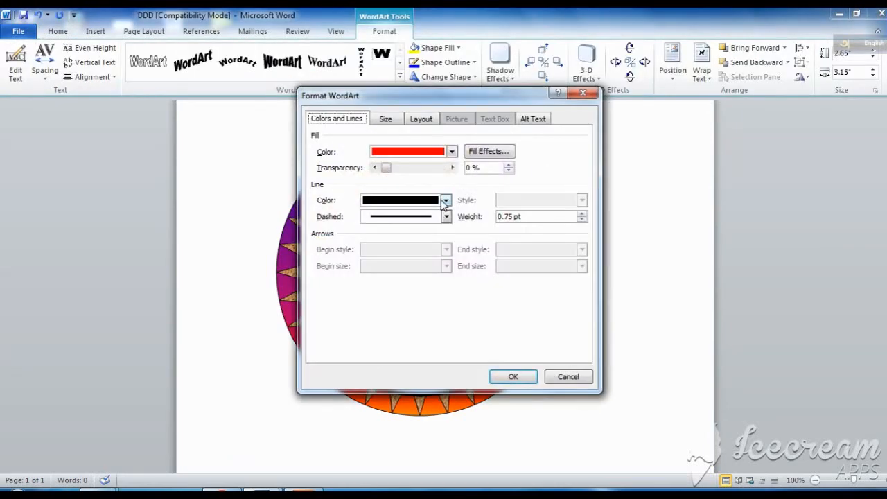
pyautogui.click(445, 201)
pyautogui.click(378, 226)
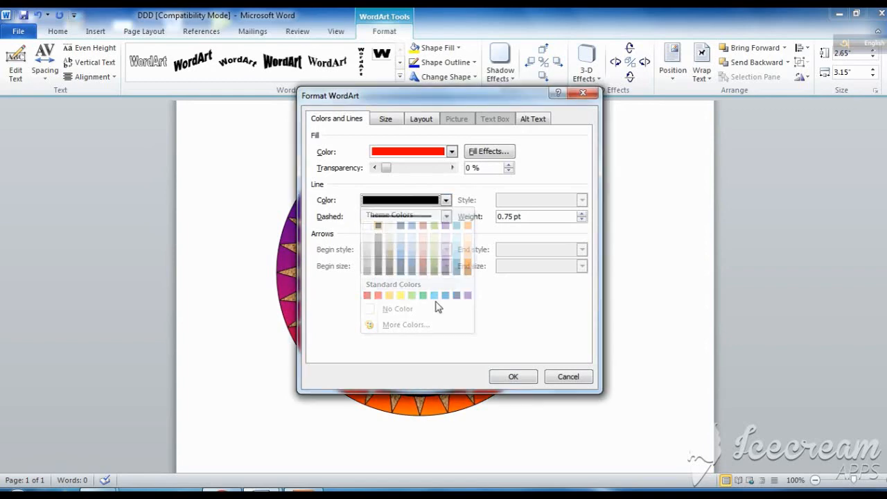
pyautogui.click(529, 380)
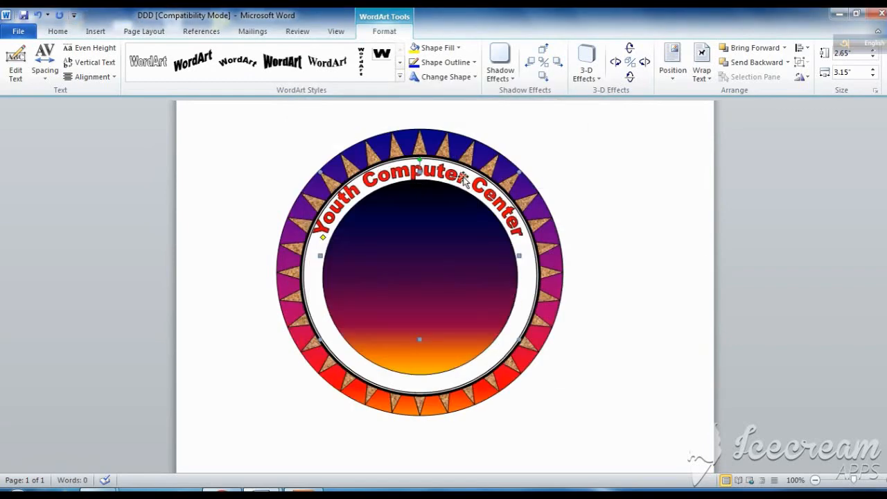
# - Fill the arched WordArt lettering with black and deselect it
pyautogui.click(457, 48)
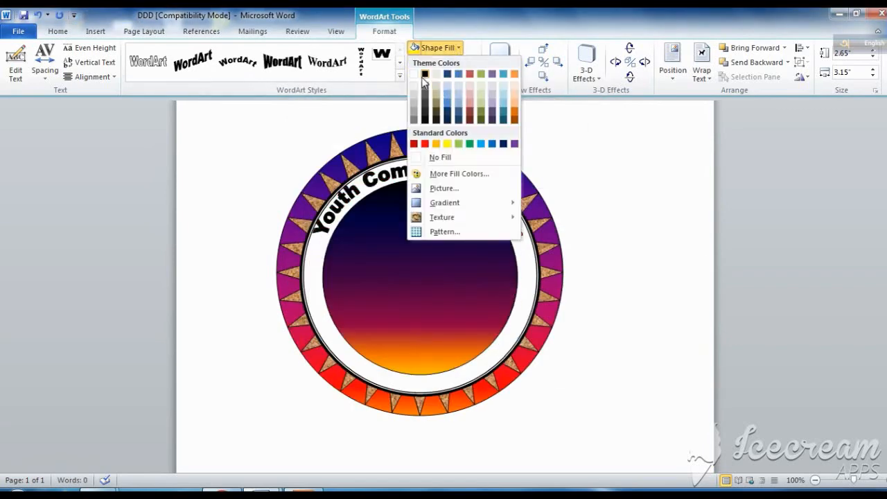
pyautogui.click(425, 75)
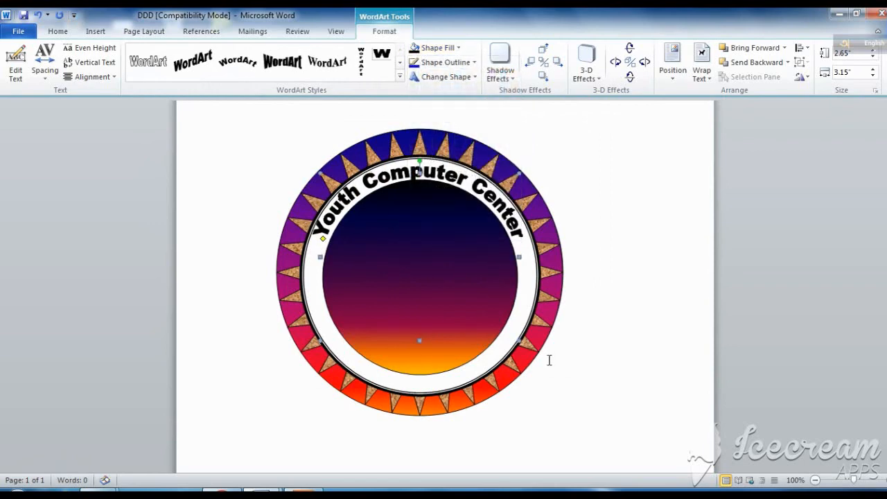
pyautogui.click(613, 293)
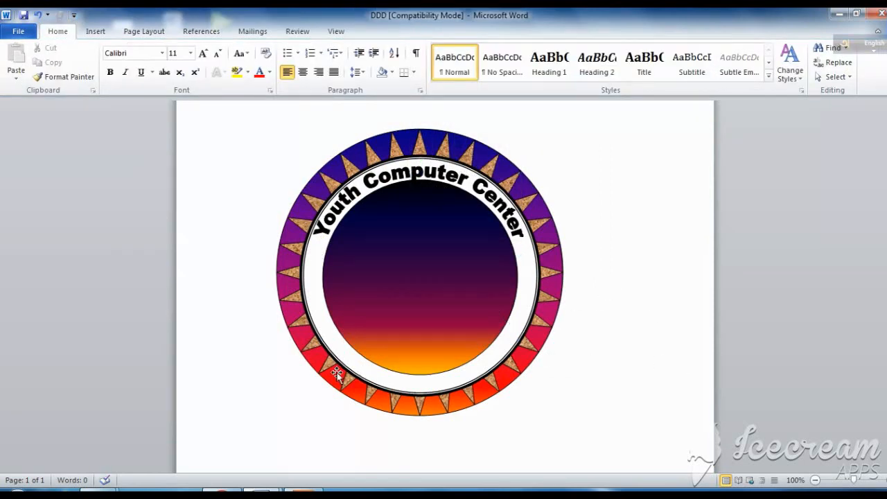
# - Draw a 5-point star about 0.29" high by 0.32" wide on the blank page area left of the emblem
pyautogui.click(95, 31)
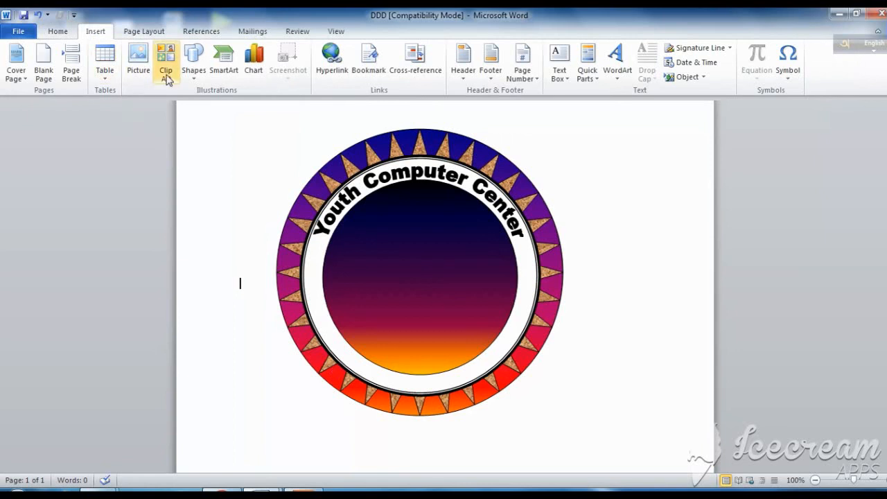
pyautogui.click(195, 65)
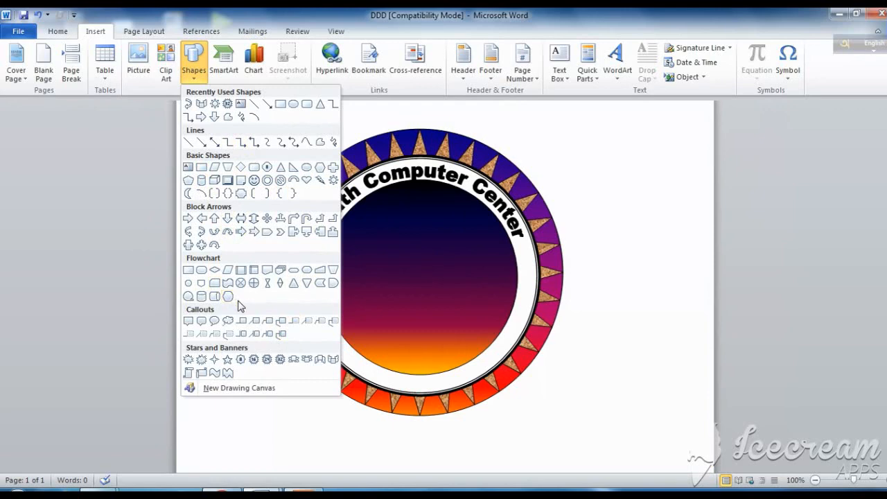
pyautogui.click(227, 359)
pyautogui.moveTo(218, 249); pyautogui.dragTo(238, 268)
# - Fill the small star with black and move it onto the white ring just below the "Y" of "Youth"
pyautogui.click(446, 49)
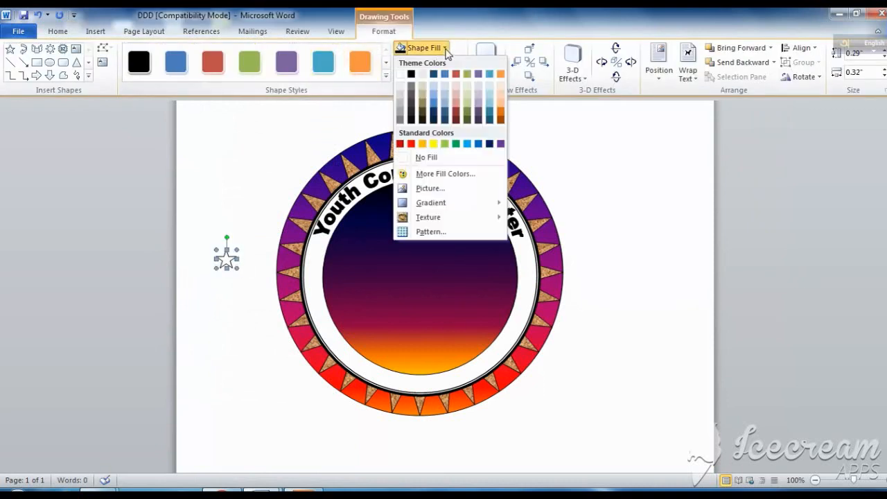
pyautogui.click(411, 73)
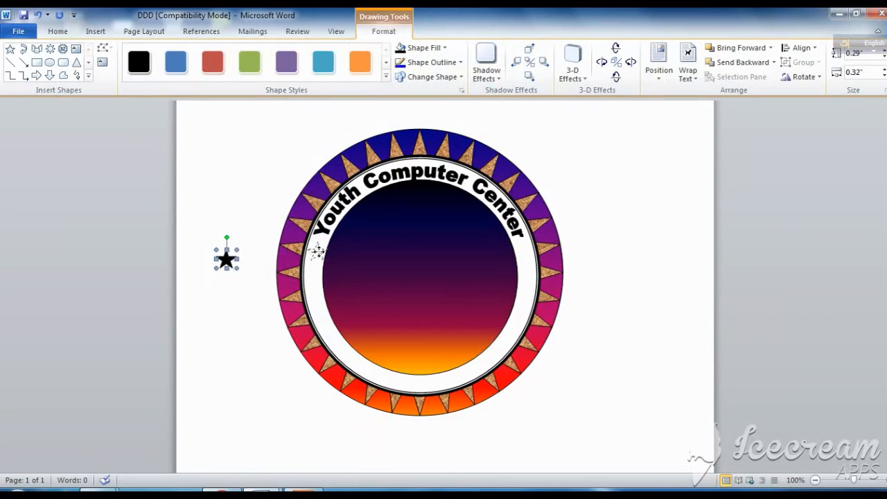
pyautogui.moveTo(318, 251); pyautogui.dragTo(317, 251)
pyautogui.click(321, 294)
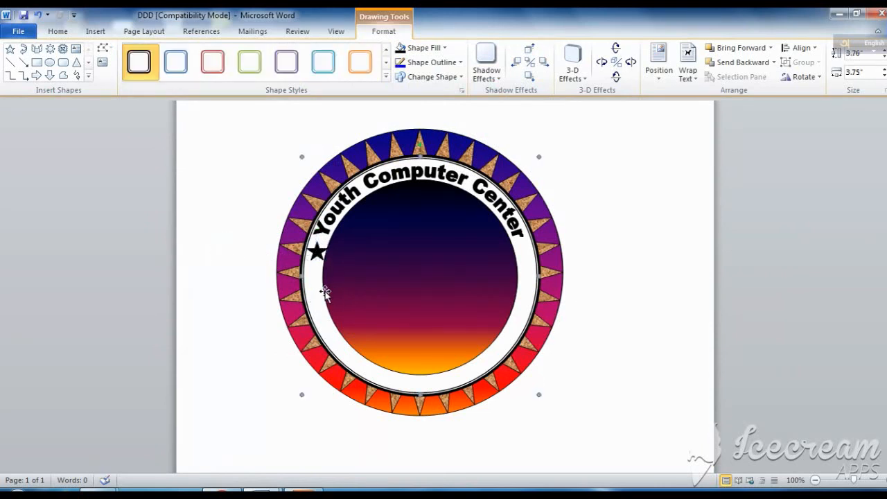
# - Duplicate the black star and place the copy on the white ring just below the end of "Center"
pyautogui.click(317, 253)
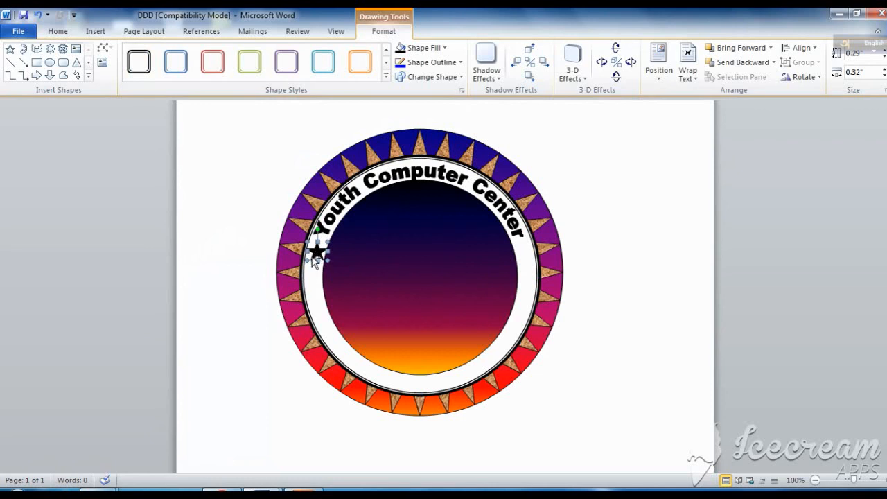
pyautogui.hotkey('ctrl', 'c')
pyautogui.hotkey('ctrl', 'v')
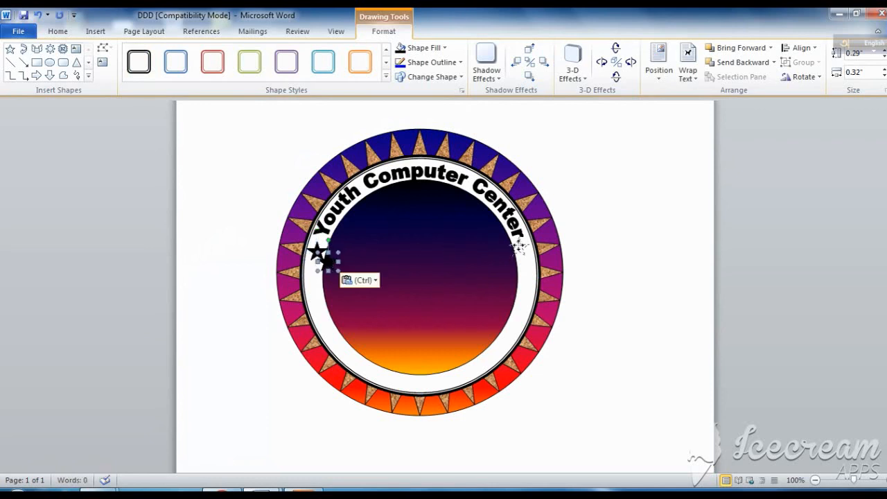
pyautogui.moveTo(522, 256); pyautogui.dragTo(522, 256)
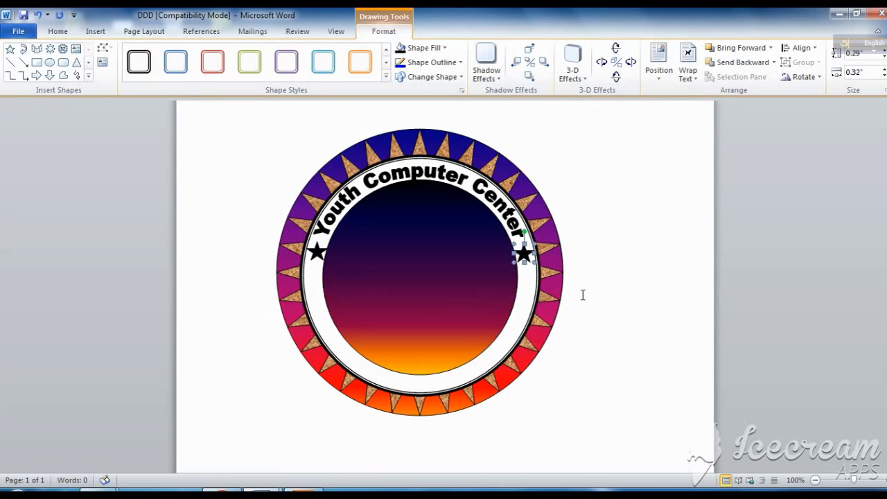
# - Add the text "Youth Computer Center" below the emblem and convert it to WordArt in the plain outlined style
pyautogui.click(590, 284)
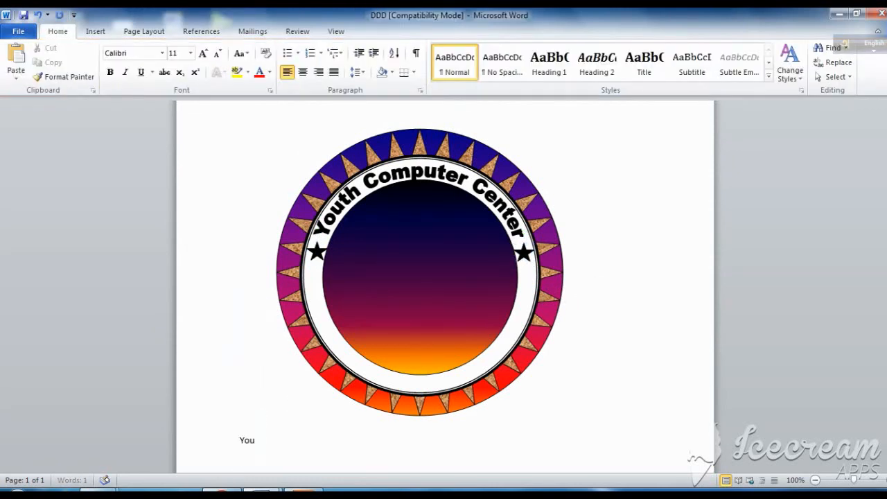
pyautogui.write('Youth Computer Center')
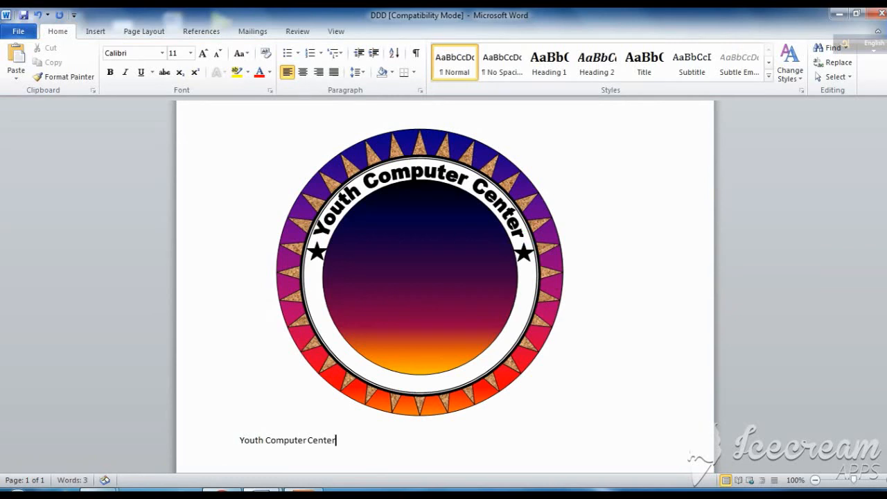
pyautogui.moveTo(335, 444); pyautogui.dragTo(201, 452)
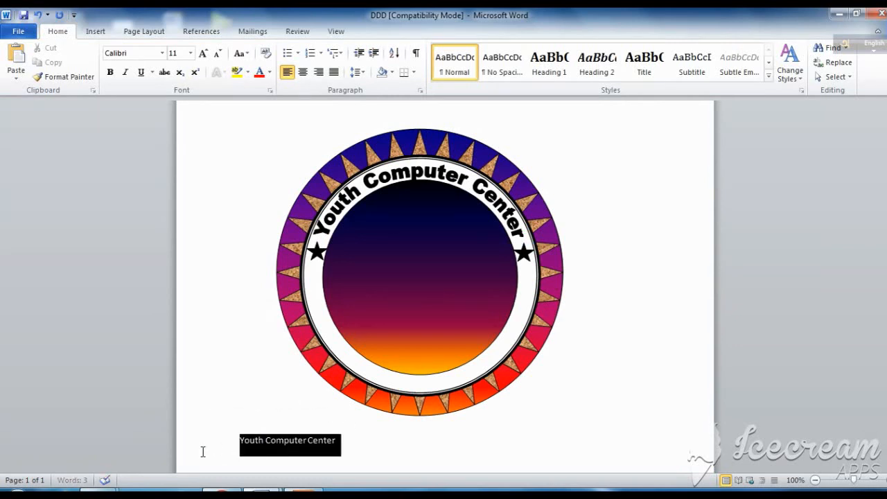
pyautogui.click(103, 33)
pyautogui.click(647, 66)
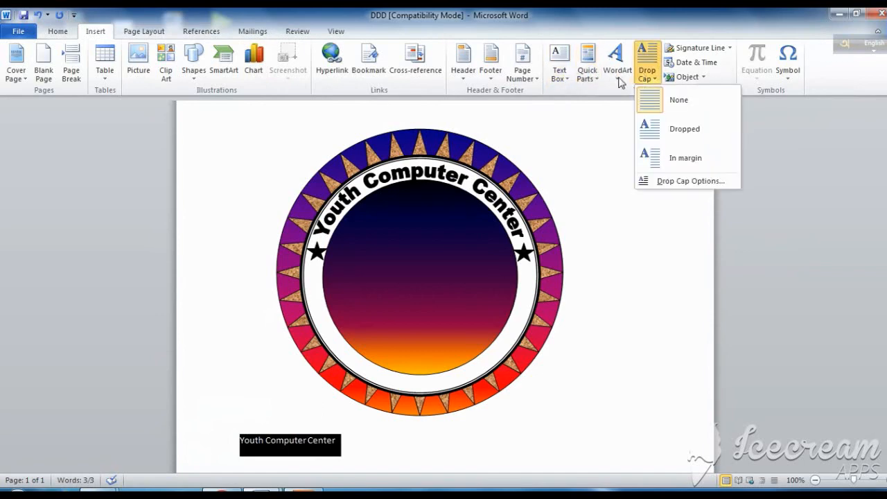
pyautogui.click(617, 63)
pyautogui.click(628, 107)
pyautogui.click(541, 390)
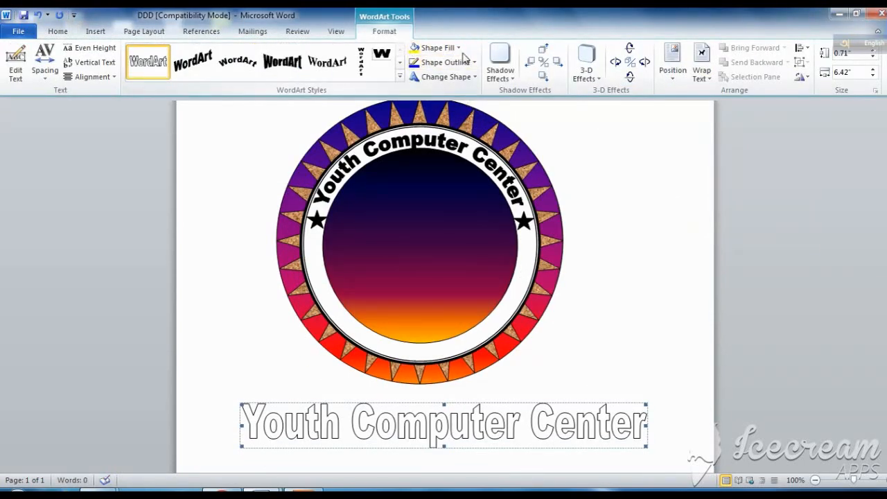
# - Fill the new WordArt below the emblem with black and set its text wrapping to Tight
pyautogui.click(437, 47)
pyautogui.click(428, 76)
pyautogui.scroll(-1, 496, 378)
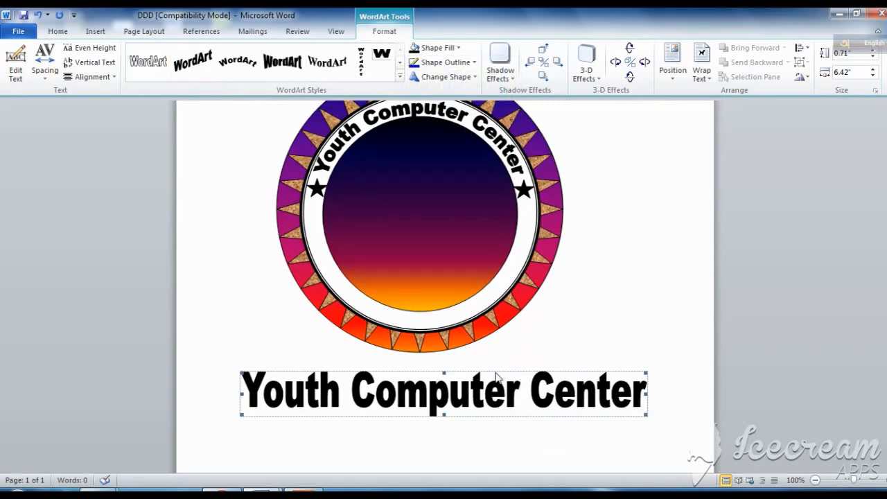
pyautogui.click(702, 72)
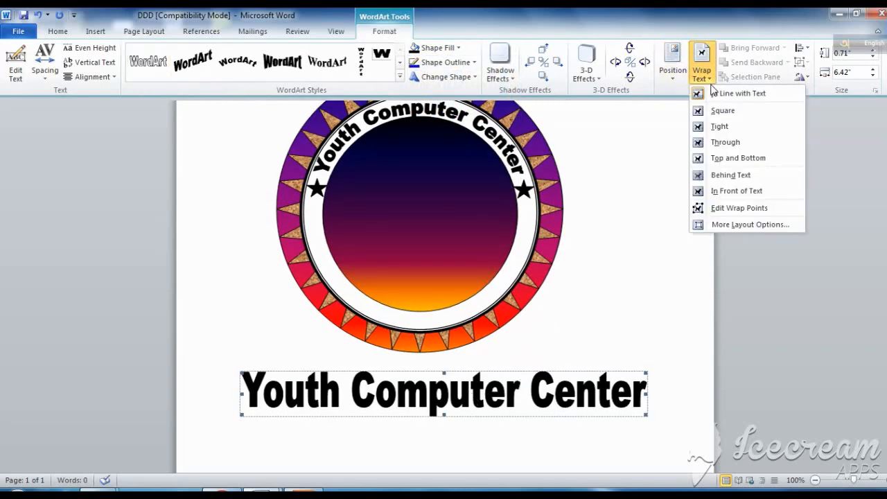
pyautogui.click(728, 129)
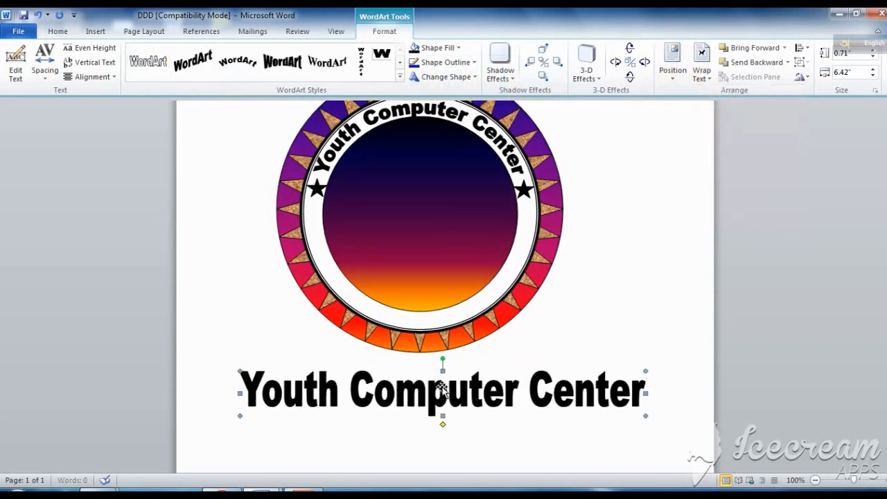
# - Change the lower WordArt's shape to the downward arch path and stretch it to about 1.91" high
pyautogui.click(474, 76)
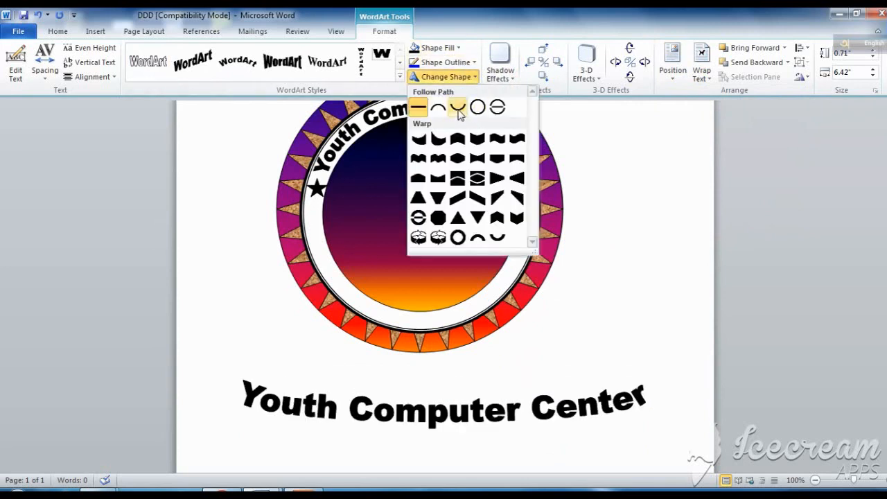
pyautogui.click(465, 111)
pyautogui.scroll(-1, 453, 240)
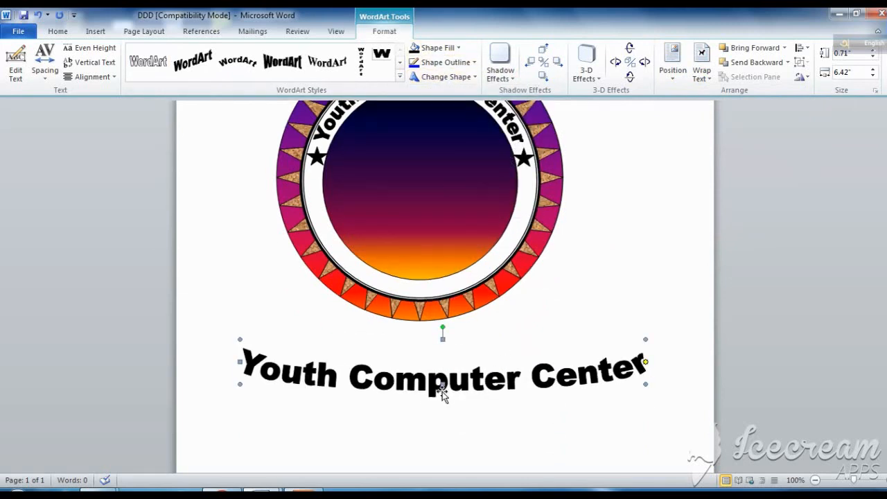
pyautogui.moveTo(445, 455); pyautogui.dragTo(444, 460)
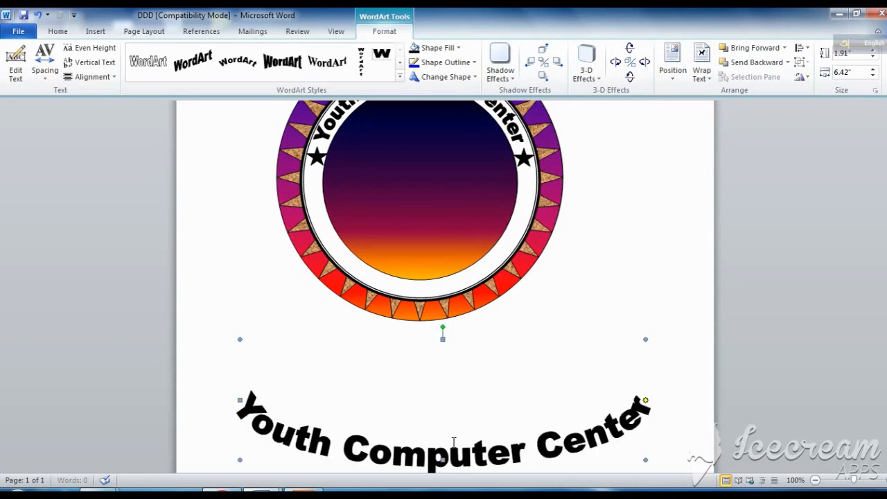
# - Shrink the curved WordArt below the emblem to about 1.09" high by 2.46" wide
pyautogui.scroll(-2, 454, 421)
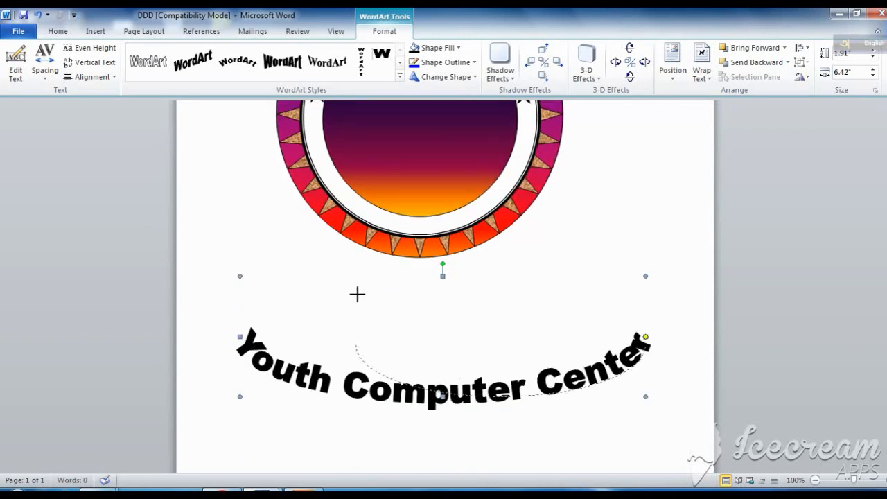
pyautogui.moveTo(439, 328); pyautogui.dragTo(446, 331)
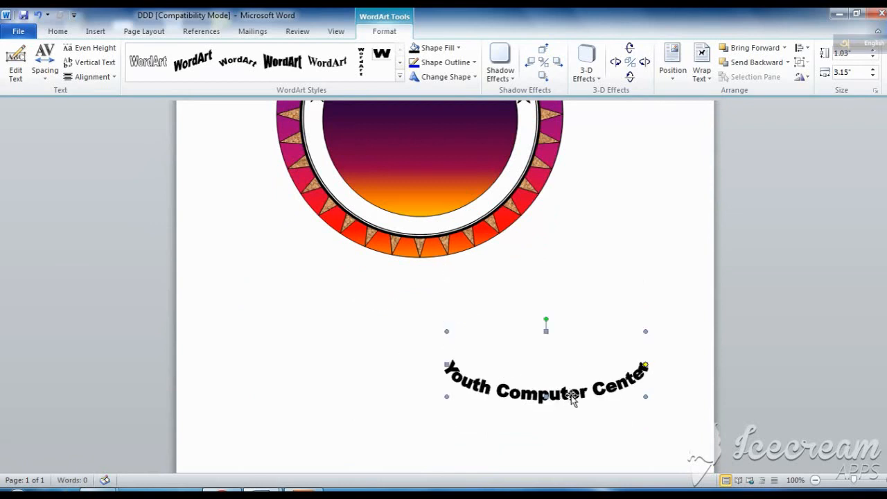
pyautogui.moveTo(624, 326); pyautogui.dragTo(602, 327)
pyautogui.moveTo(423, 219); pyautogui.dragTo(430, 223)
pyautogui.scroll(3, 459, 274)
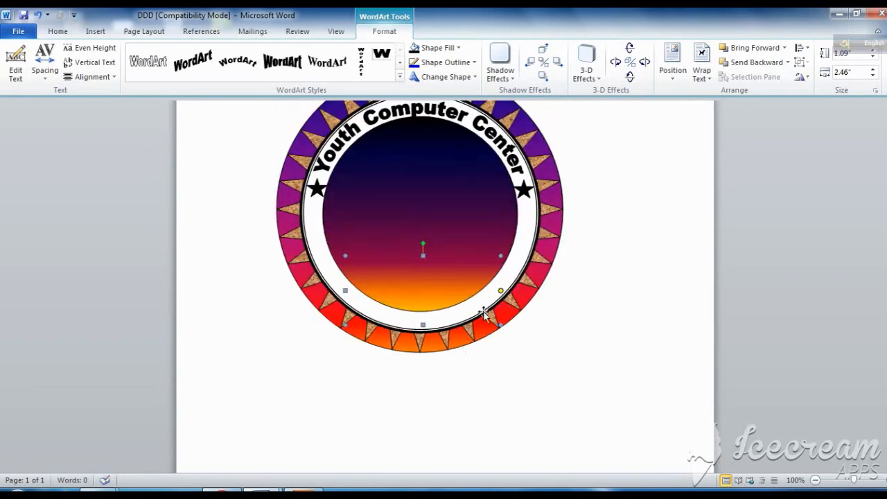
pyautogui.hotkey('ctrl', 'z')
pyautogui.scroll(6, 513, 315)
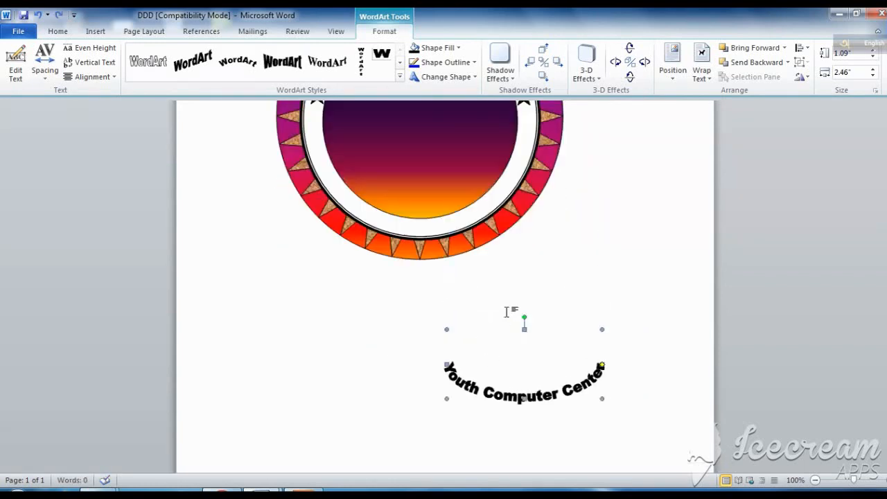
# - Move the curved WordArt onto the emblem, bring it in front of text, and place it on the lower part of the white ring
pyautogui.hotkey('ctrl', 'y')
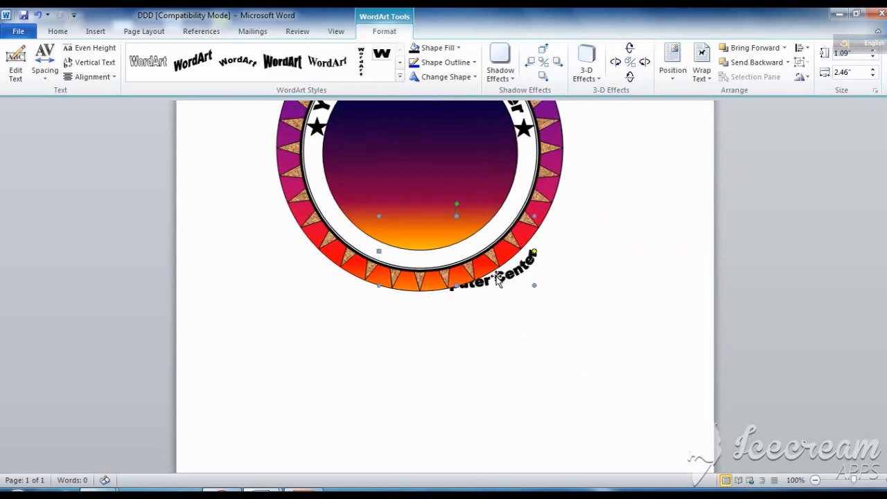
pyautogui.rightClick(501, 277)
pyautogui.moveTo(544, 385)
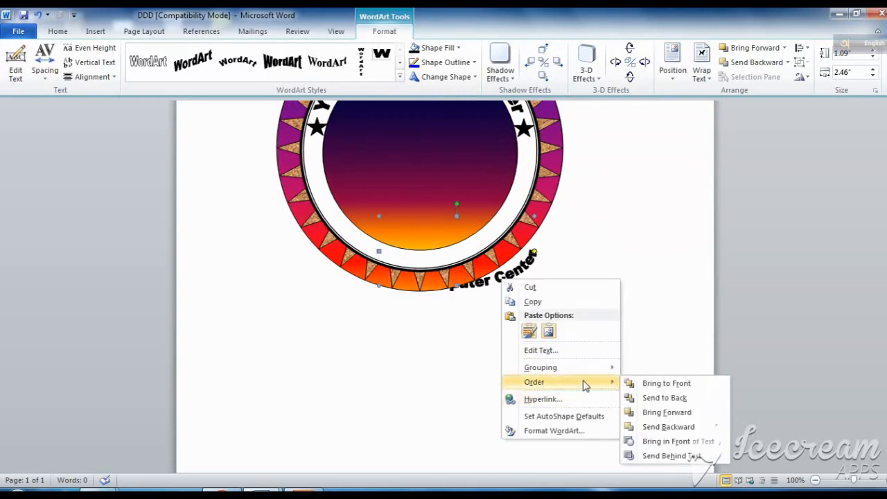
pyautogui.click(694, 442)
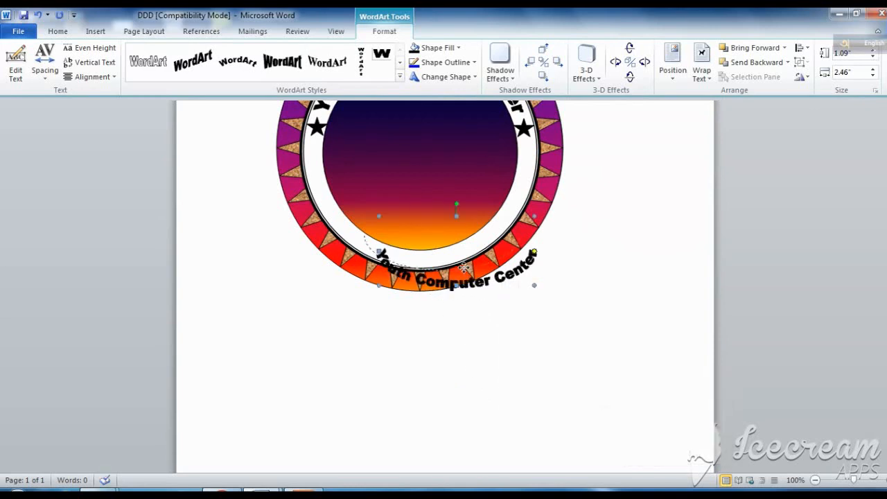
pyautogui.moveTo(463, 268); pyautogui.dragTo(428, 244)
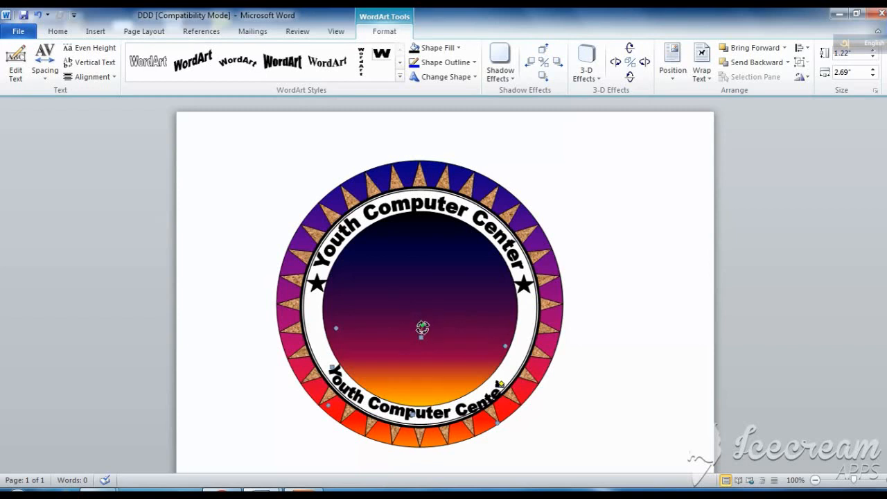
# - Rotate the lower curved WordArt level and narrow it to about 2.55" wide to fit the white ring
pyautogui.moveTo(422, 327); pyautogui.dragTo(419, 334)
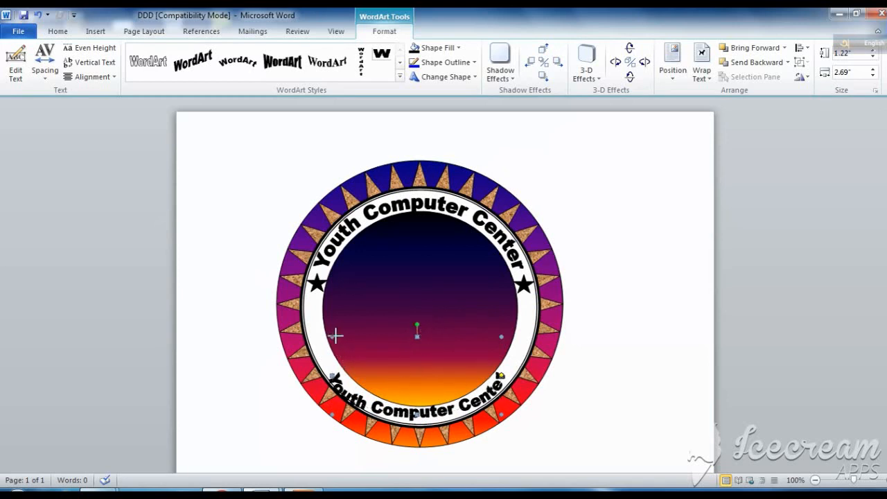
pyautogui.moveTo(335, 336); pyautogui.dragTo(341, 337)
pyautogui.click(656, 389)
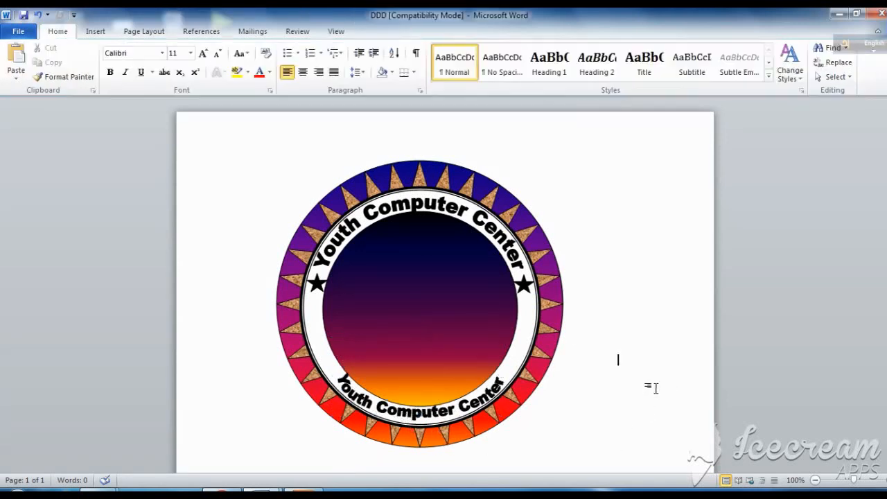
# - Nudge the lower curved WordArt slightly so it sits centered within the white ring
pyautogui.click(485, 412)
pyautogui.hotkey('ctrl', 'Down')
pyautogui.hotkey('ctrl', 'Down')
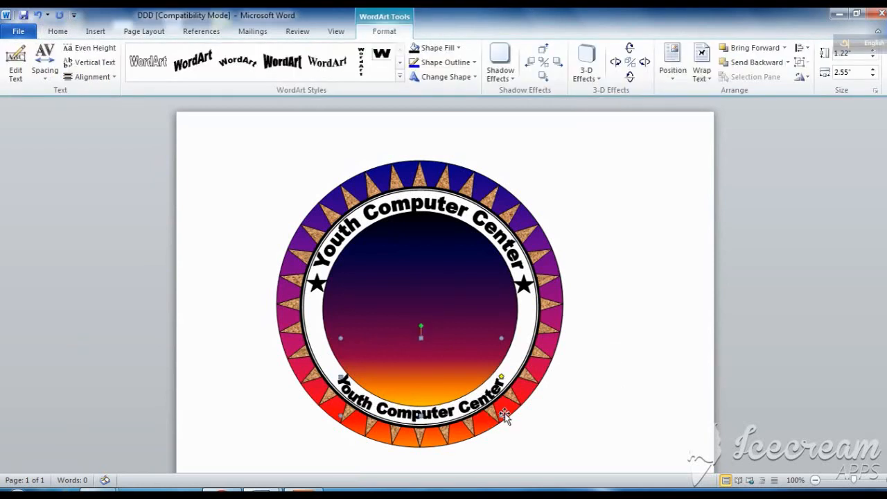
pyautogui.hotkey('ctrl', 'Left')
pyautogui.hotkey('ctrl', 'Left')
pyautogui.hotkey('ctrl', 'Up')
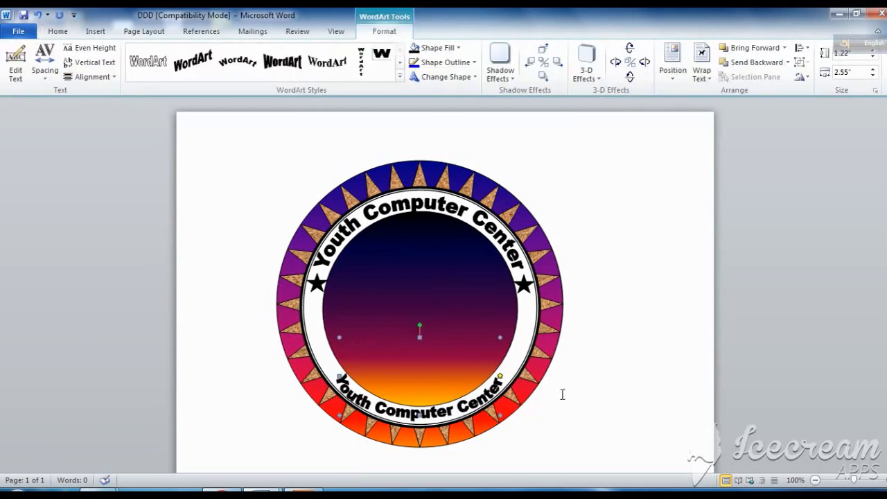
pyautogui.click(619, 334)
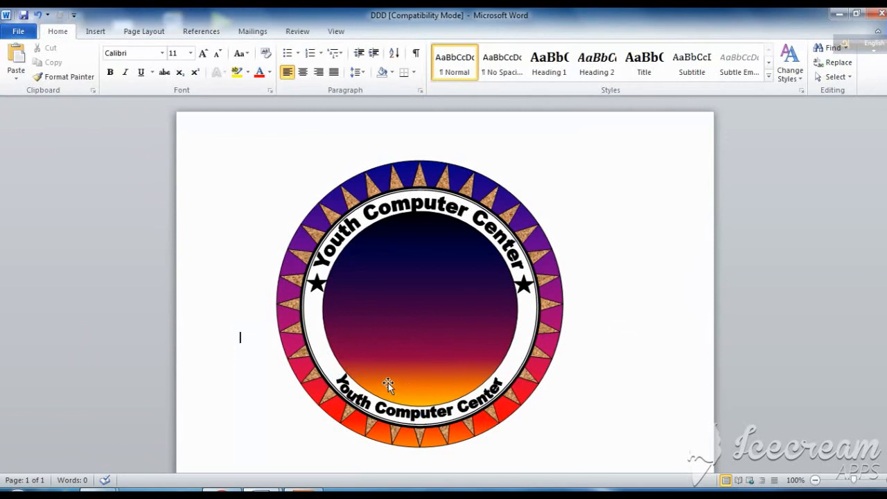
pyautogui.click(407, 316)
pyautogui.click(616, 361)
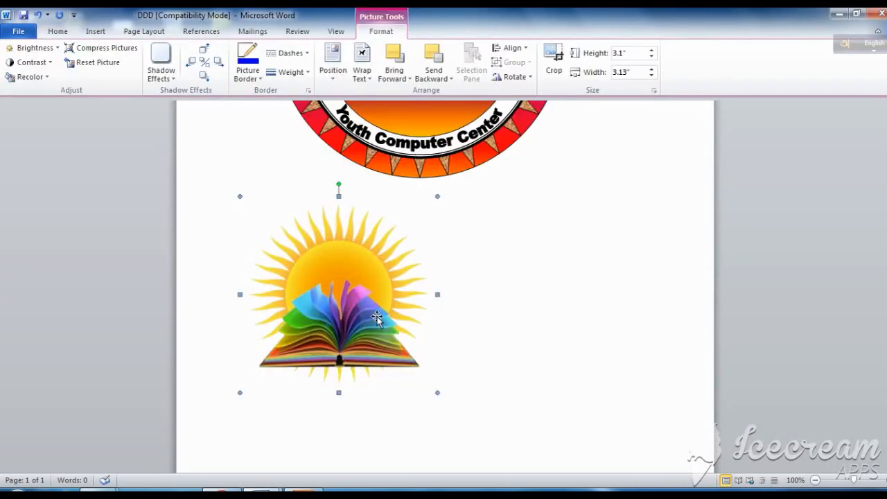
# - Bring the sun-and-book picture in front of text and move it over the emblem's inner gradient circle
pyautogui.scroll(4, 461, 373)
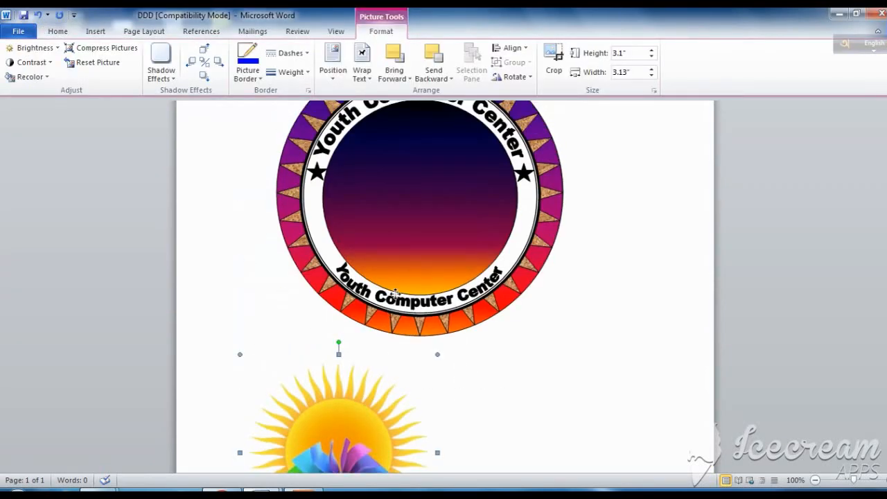
pyautogui.moveTo(395, 292); pyautogui.dragTo(414, 282)
pyautogui.rightClick(402, 352)
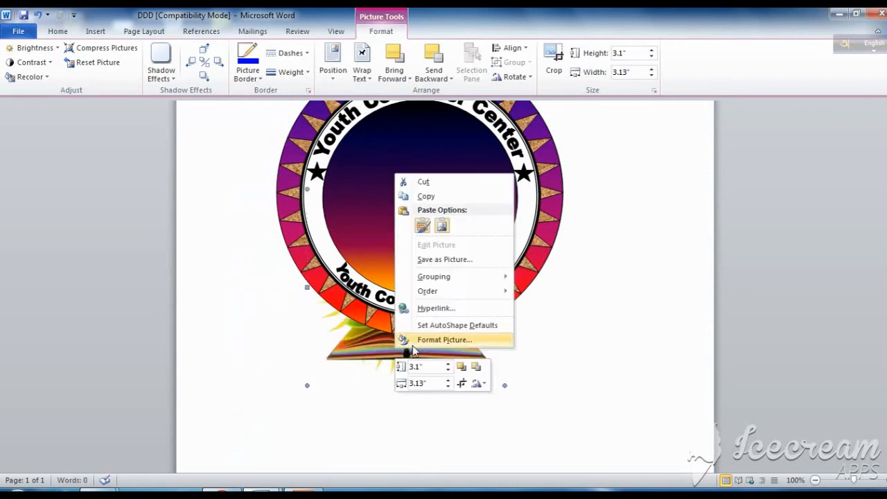
pyautogui.moveTo(441, 295)
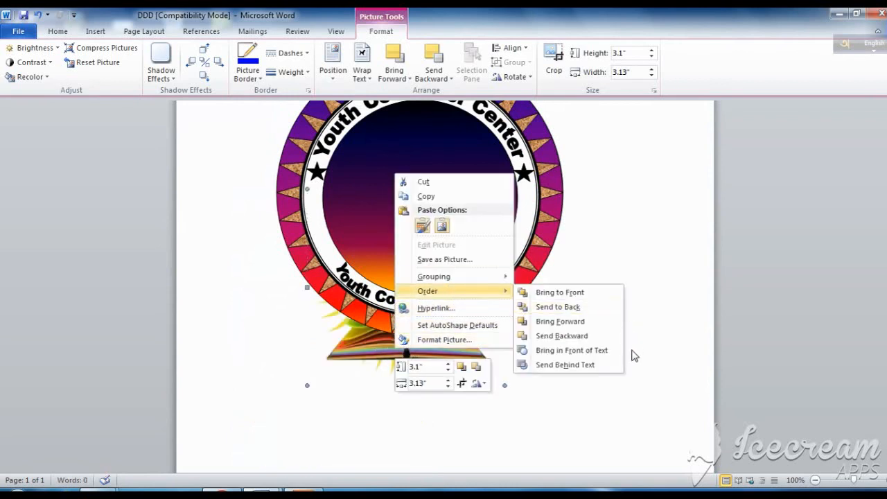
pyautogui.click(565, 350)
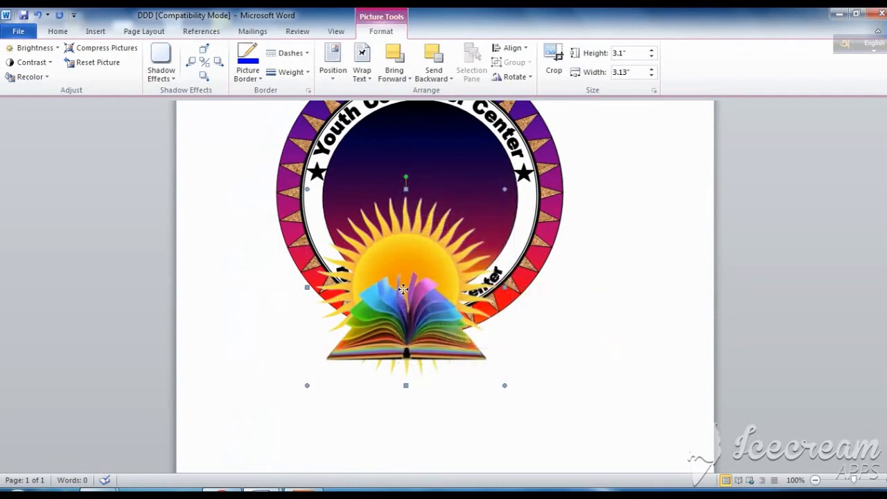
pyautogui.moveTo(404, 288); pyautogui.dragTo(416, 204)
pyautogui.scroll(3, 438, 357)
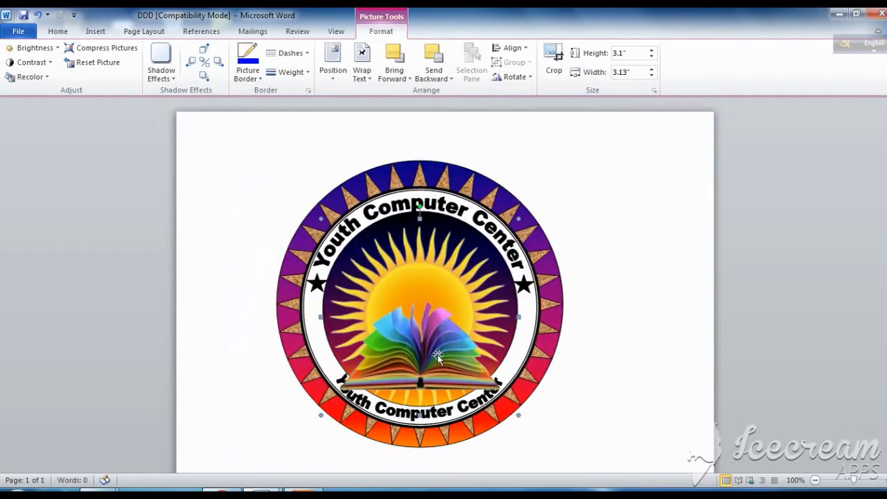
# - Shrink the sun-and-book picture to about 2.56" high by 2.57" wide and reposition it inside the inner circle
pyautogui.moveTo(444, 323)
pyautogui.mouseDown()
pyautogui.moveTo(445, 305)
pyautogui.moveTo(448, 324)
pyautogui.mouseUp()
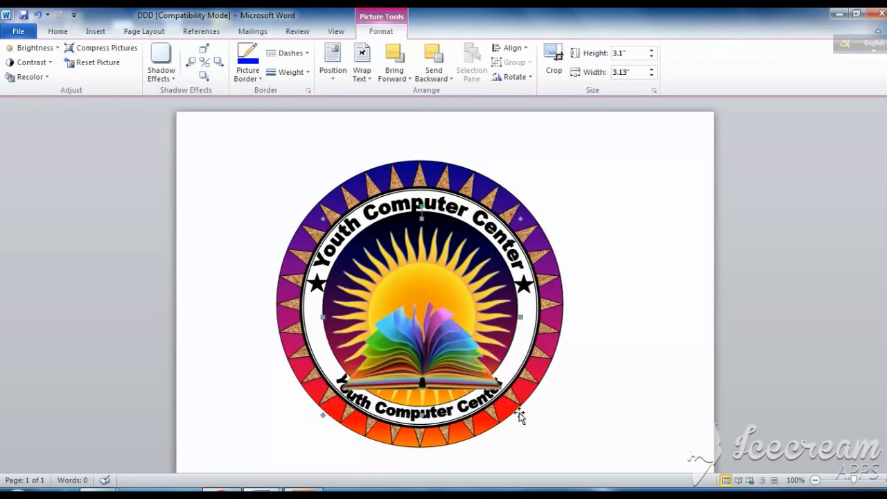
pyautogui.moveTo(492, 386); pyautogui.dragTo(485, 380)
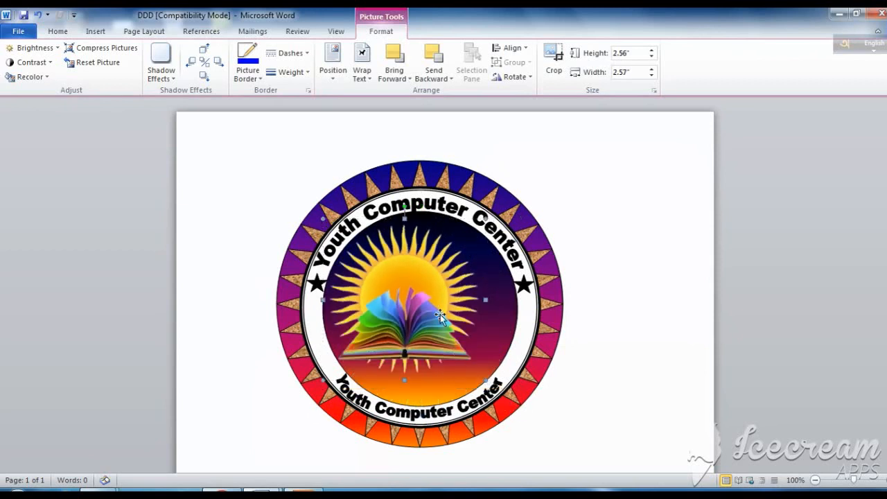
pyautogui.moveTo(419, 297); pyautogui.dragTo(428, 287)
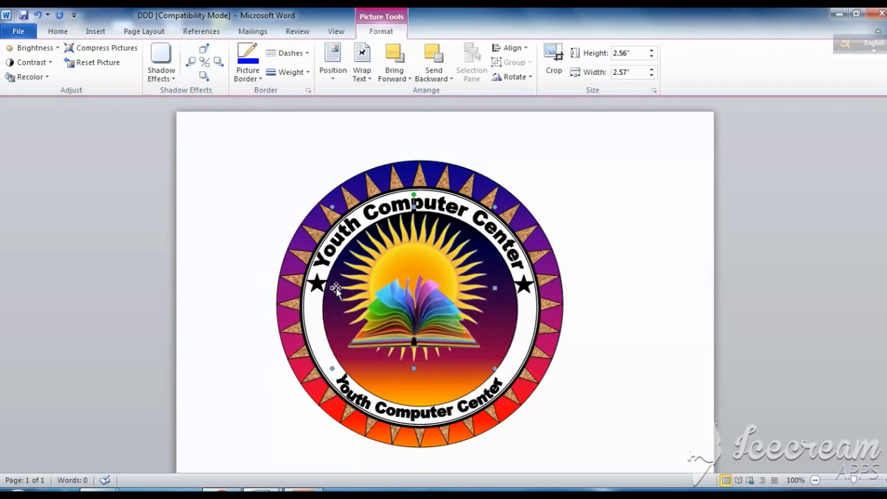
# - Widen the sun-and-book picture to about 2.95" and make it slightly taller to fill the inner circle
pyautogui.moveTo(330, 287); pyautogui.dragTo(326, 287)
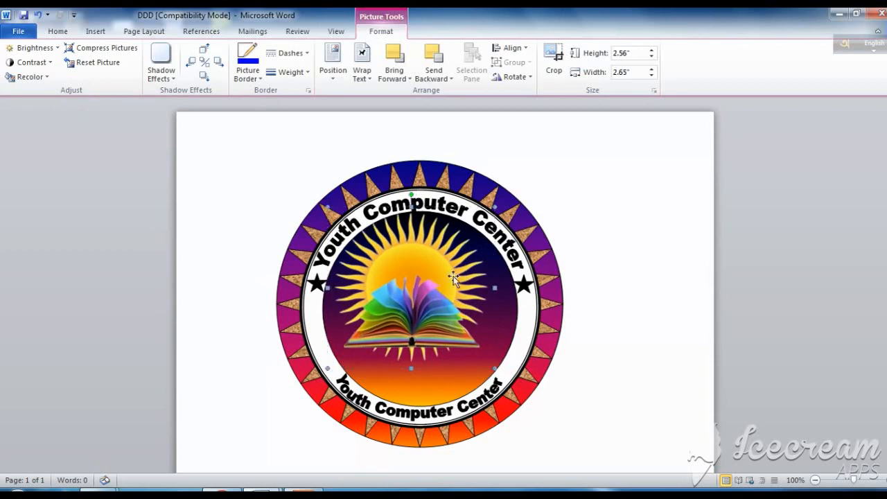
pyautogui.moveTo(503, 287); pyautogui.dragTo(514, 288)
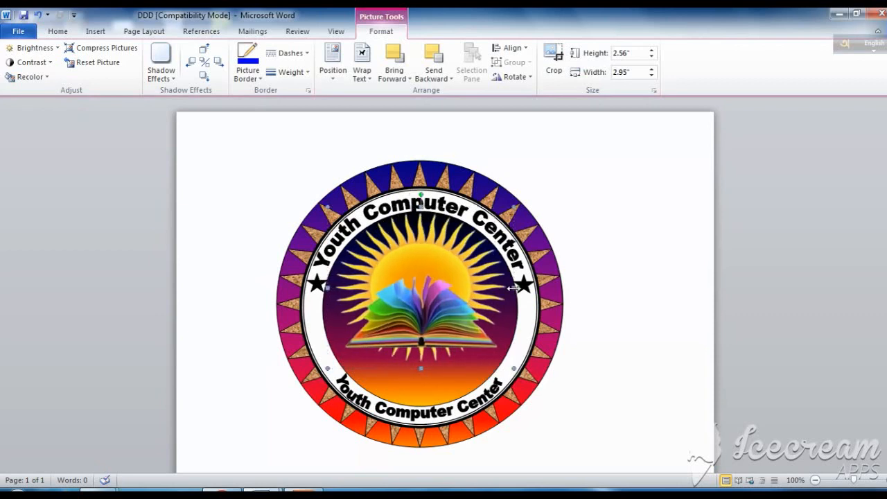
pyautogui.moveTo(422, 372)
pyautogui.mouseDown()
pyautogui.moveTo(423, 391)
pyautogui.moveTo(422, 373)
pyautogui.mouseUp()
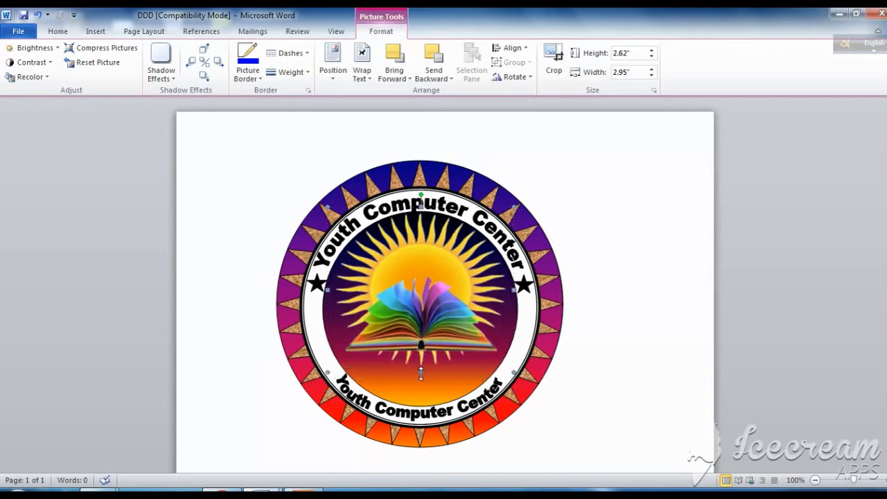
pyautogui.click(239, 315)
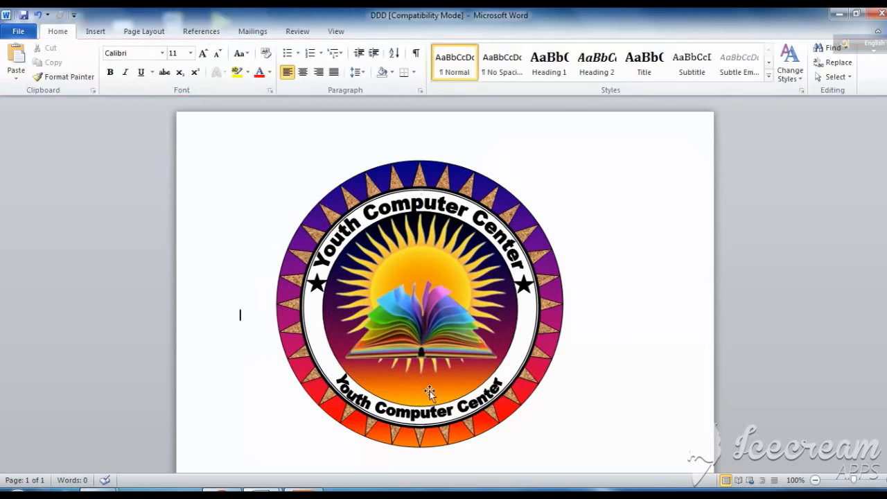
# - Add the text "ISO 9001:2015" below the emblem and select it
pyautogui.scroll(-1, 300, 426)
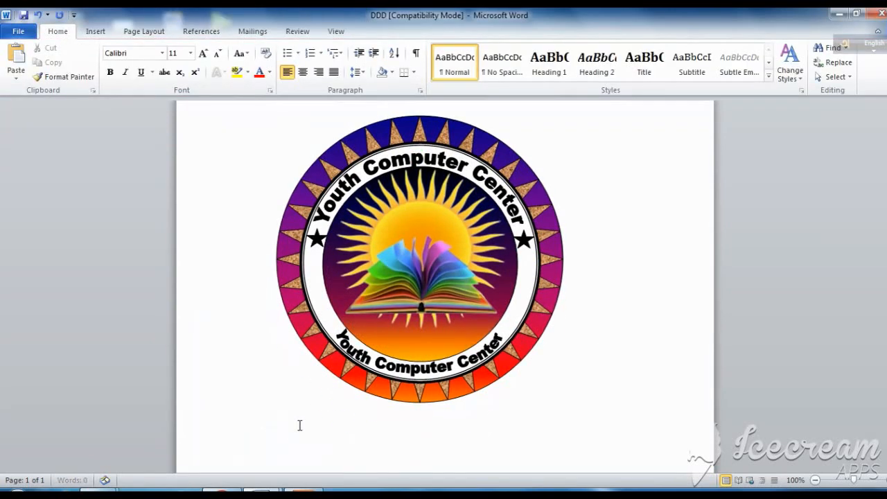
pyautogui.write('ISI')
pyautogui.write('O 9001:2015')
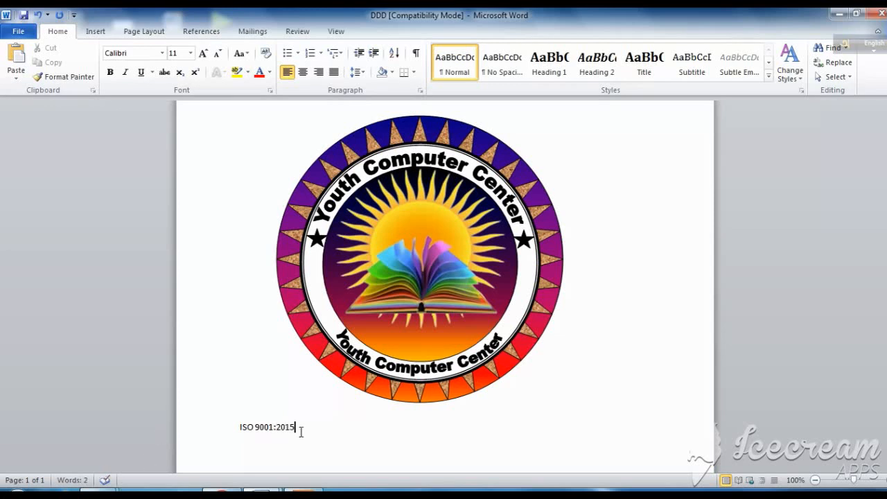
pyautogui.moveTo(312, 427); pyautogui.dragTo(240, 427)
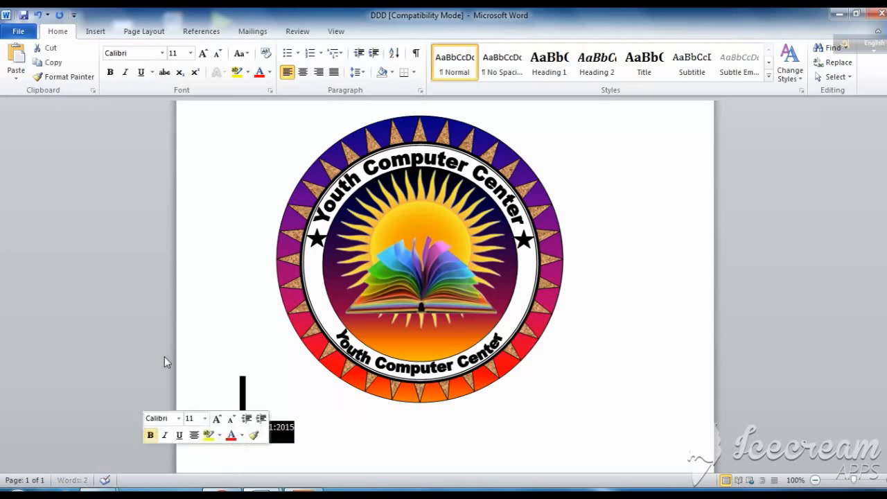
# - Set the "ISO 9001:2015" text to the Bodoni MT Black font at size 14
pyautogui.click(162, 54)
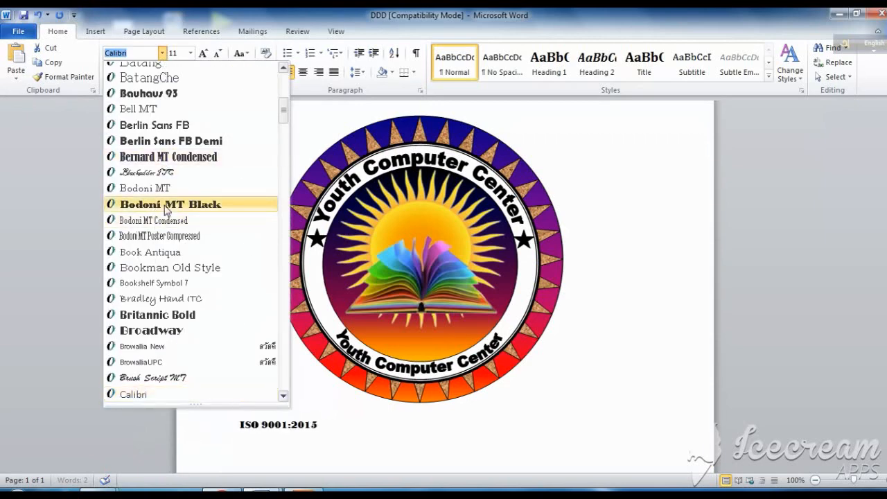
pyautogui.click(167, 205)
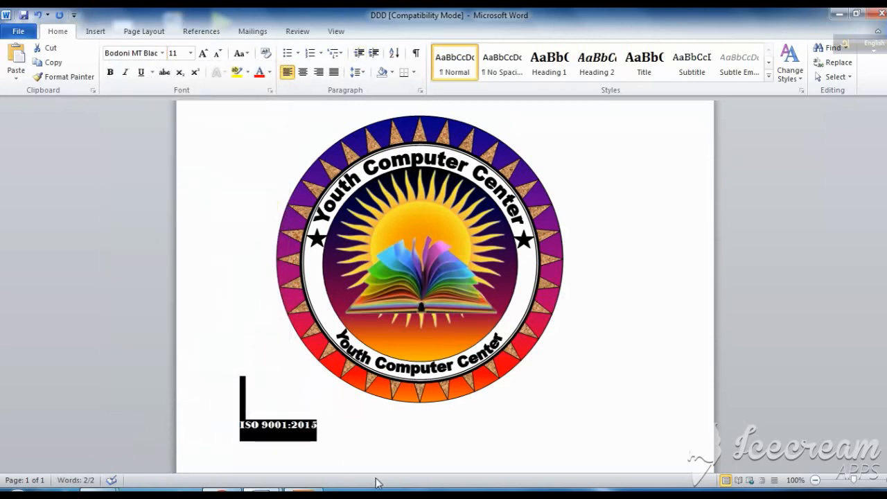
pyautogui.click(310, 426)
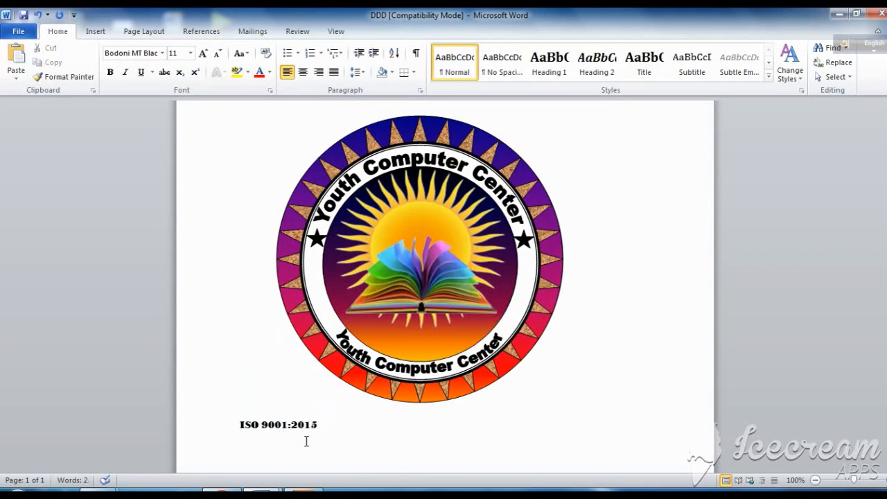
pyautogui.moveTo(319, 426); pyautogui.dragTo(182, 422)
pyautogui.hotkey('ctrl', 'shift', '.')
pyautogui.hotkey('ctrl', 'shift', '.')
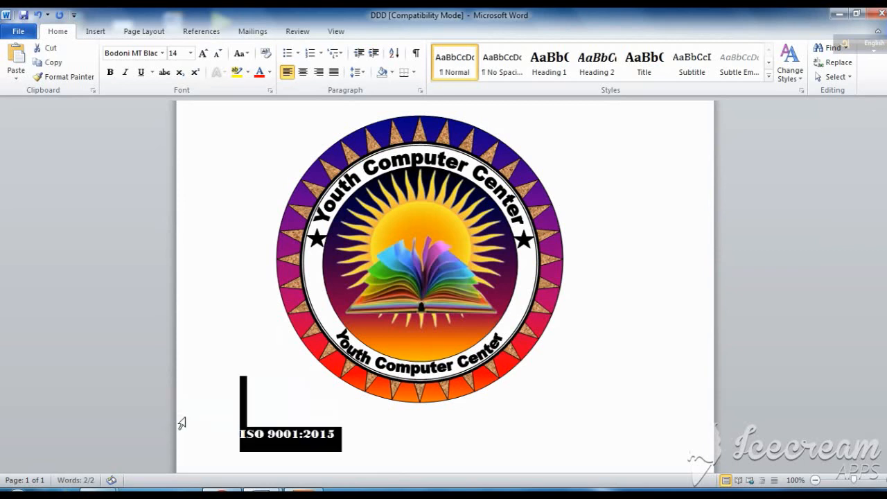
pyautogui.click(284, 434)
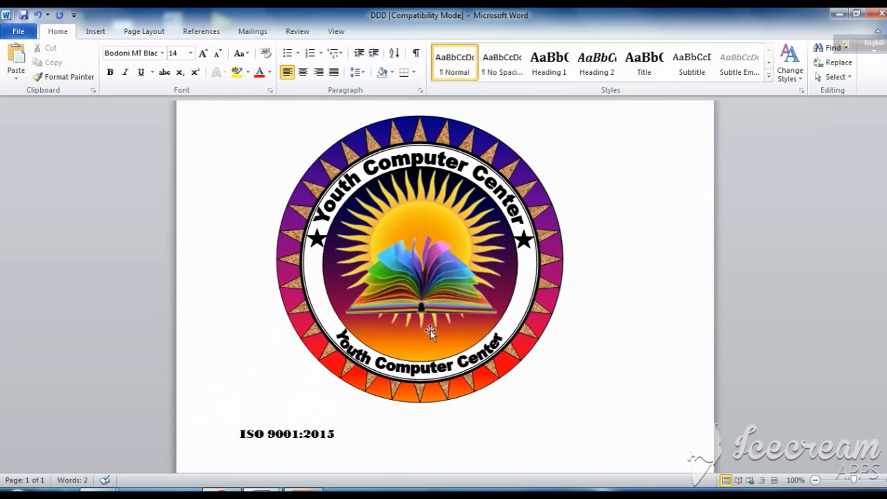
# - Convert the "ISO 9001:2015" text into WordArt using the lavender style with a shadow
pyautogui.click(400, 390)
pyautogui.click(300, 442)
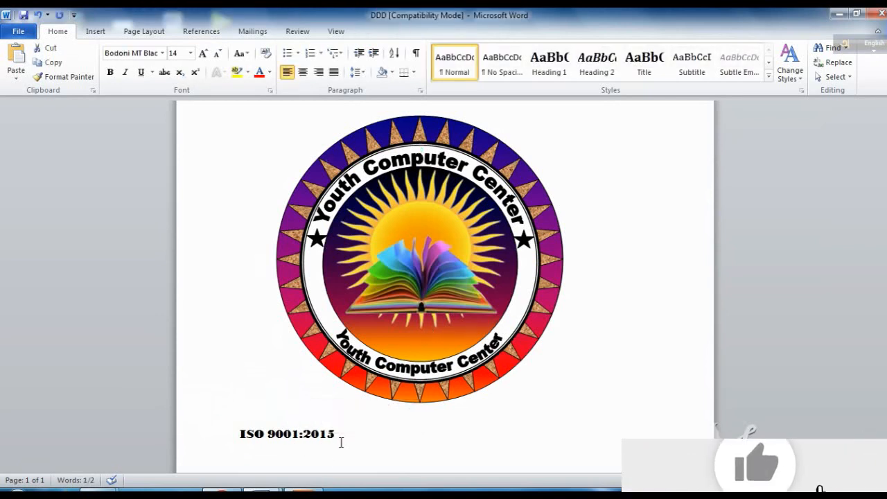
pyautogui.moveTo(341, 440); pyautogui.dragTo(240, 432)
pyautogui.click(273, 439)
pyautogui.click(338, 428)
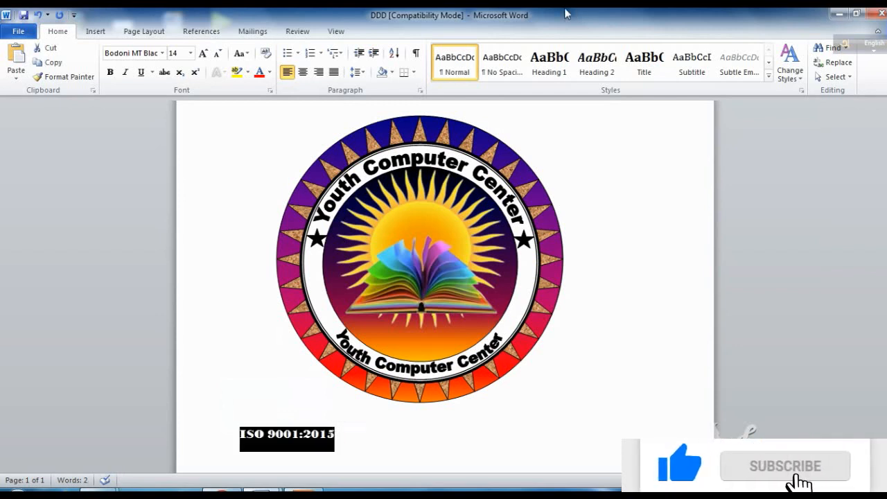
pyautogui.click(144, 32)
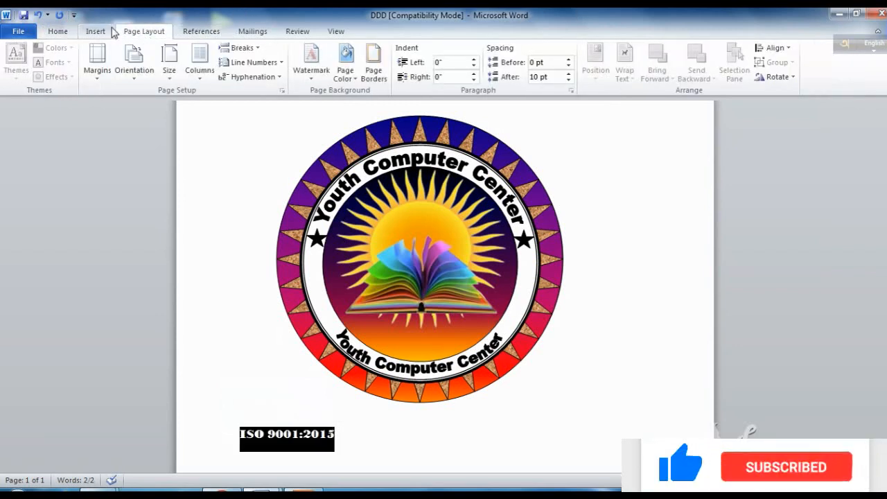
pyautogui.click(95, 31)
pyautogui.click(617, 62)
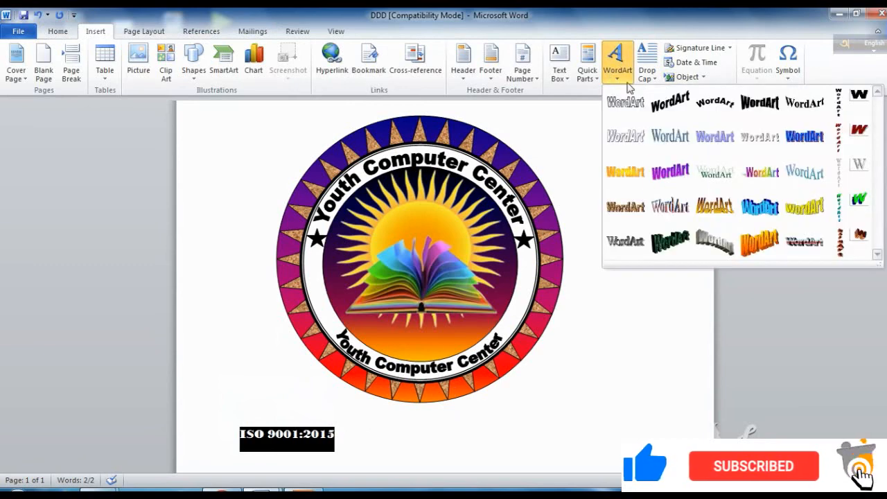
pyautogui.click(719, 139)
pyautogui.click(545, 400)
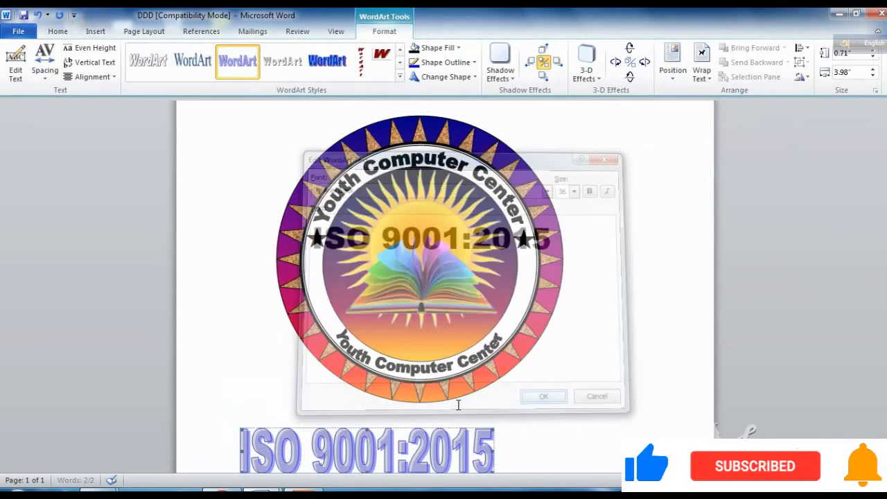
# - Fill the "ISO 9001:2015" WordArt with black
pyautogui.scroll(-2, 386, 451)
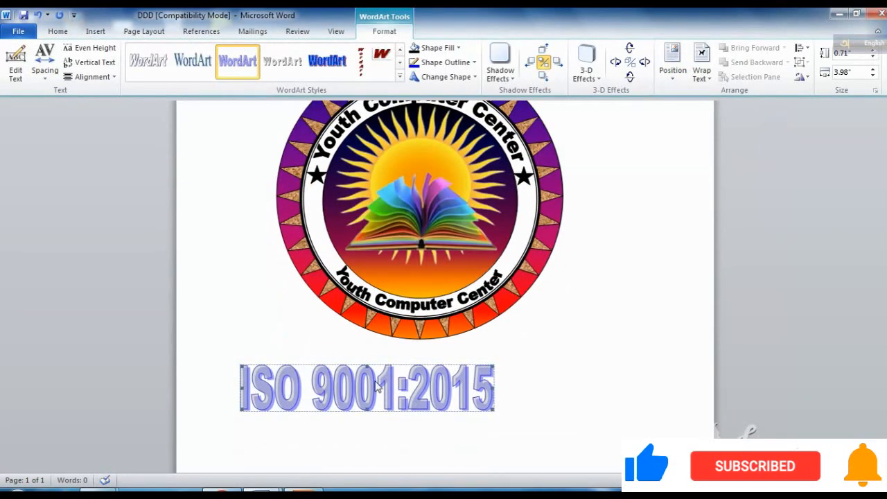
pyautogui.click(456, 49)
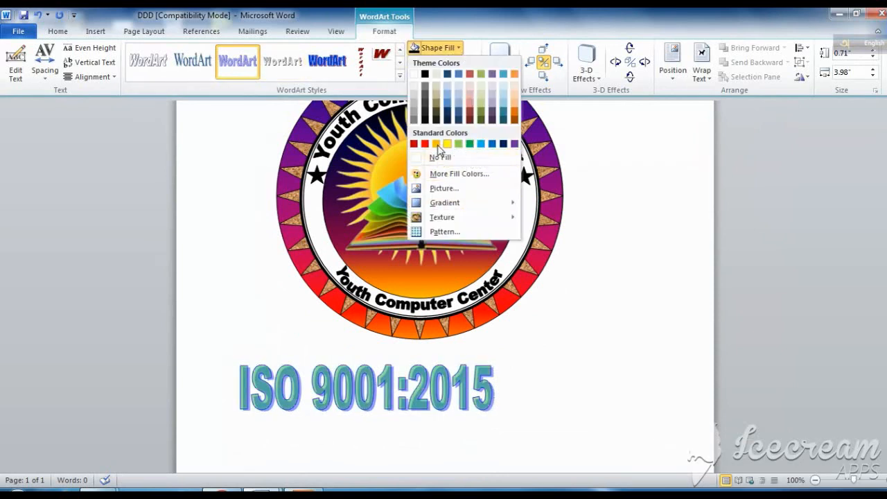
pyautogui.click(426, 76)
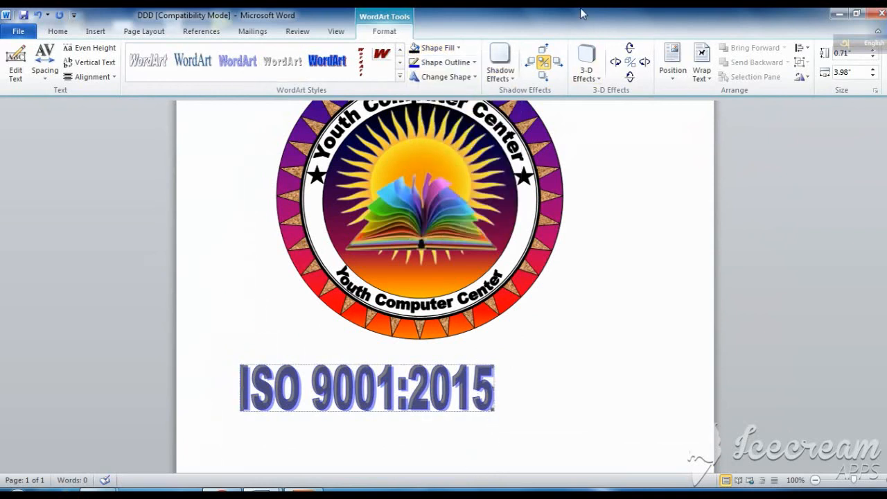
# - Give the "ISO 9001:2015" WordArt Tight text wrapping and shrink it to about 0.3" high by 1.77" wide
pyautogui.click(702, 75)
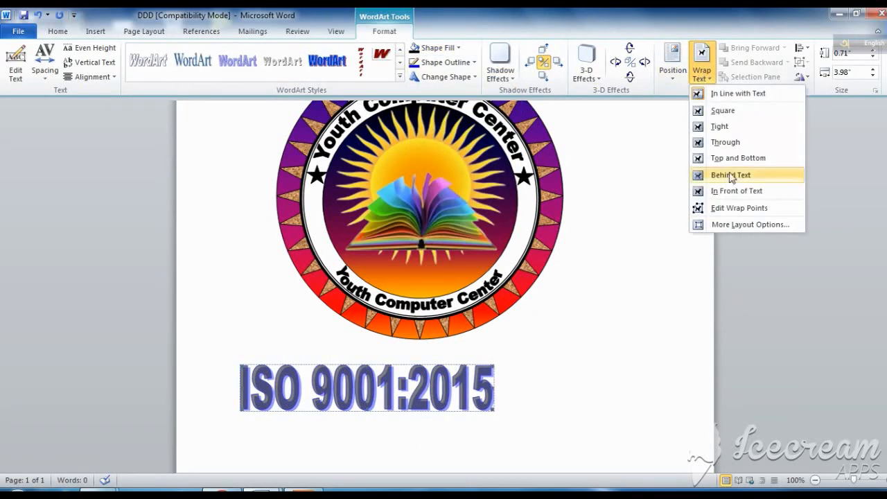
pyautogui.click(723, 126)
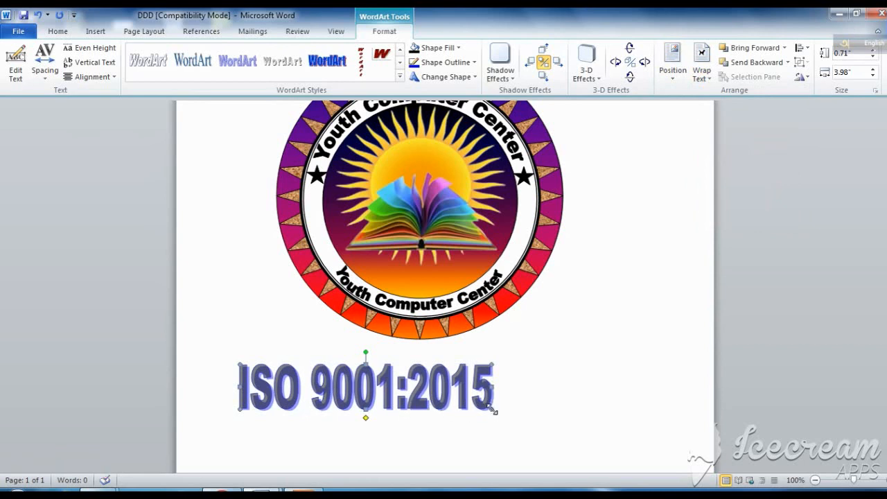
pyautogui.moveTo(446, 398); pyautogui.dragTo(352, 383)
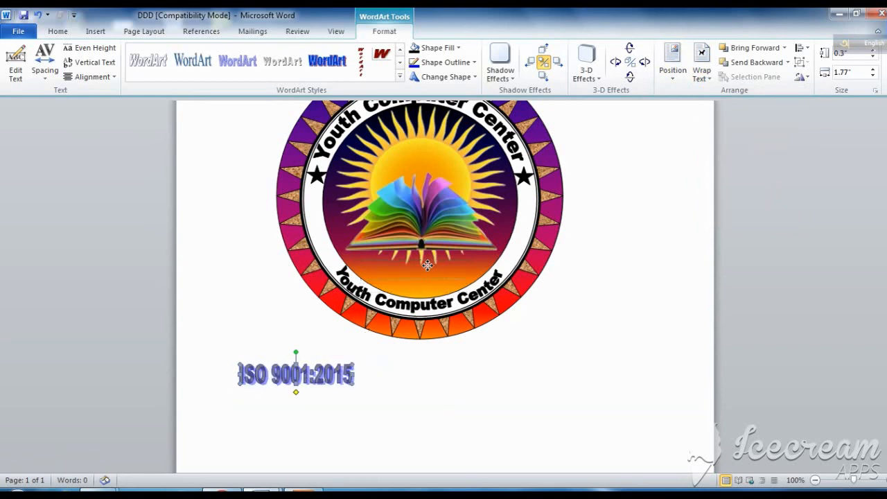
pyautogui.moveTo(429, 269); pyautogui.dragTo(439, 405)
pyautogui.hotkey('ctrl', 'z')
pyautogui.hotkey('ctrl', 'z')
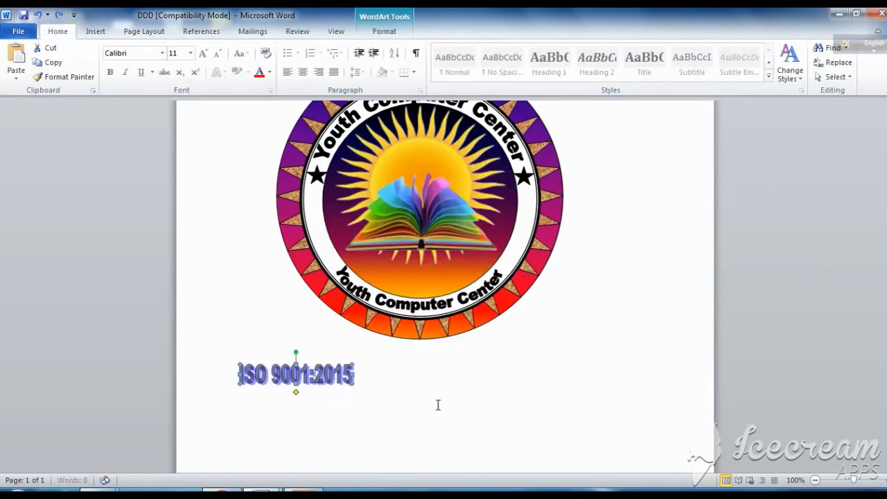
# - Bring the "ISO 9001:2015" WordArt in front of text and move it beneath the book inside the inner circle
pyautogui.rightClick(314, 374)
pyautogui.moveTo(412, 317)
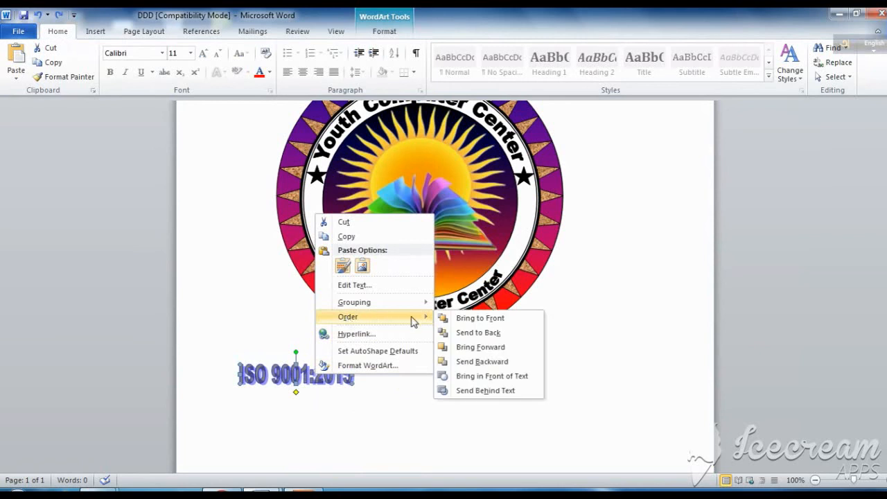
pyautogui.click(509, 376)
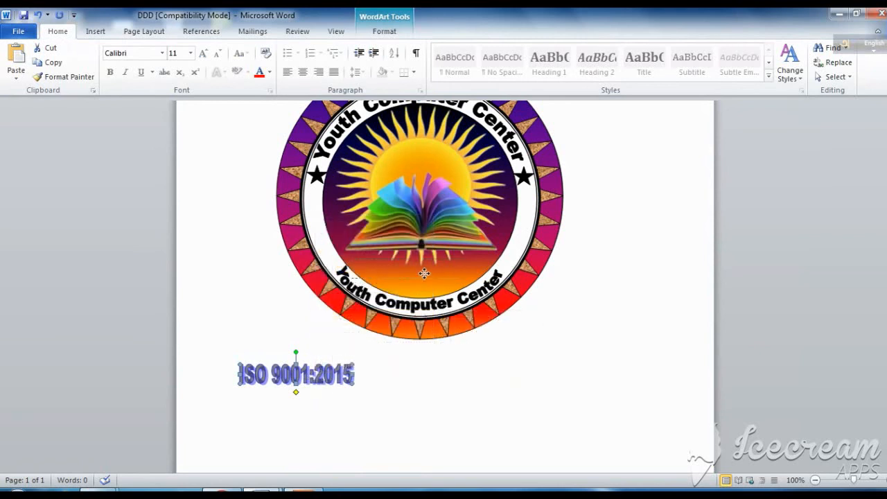
pyautogui.moveTo(431, 276); pyautogui.dragTo(440, 277)
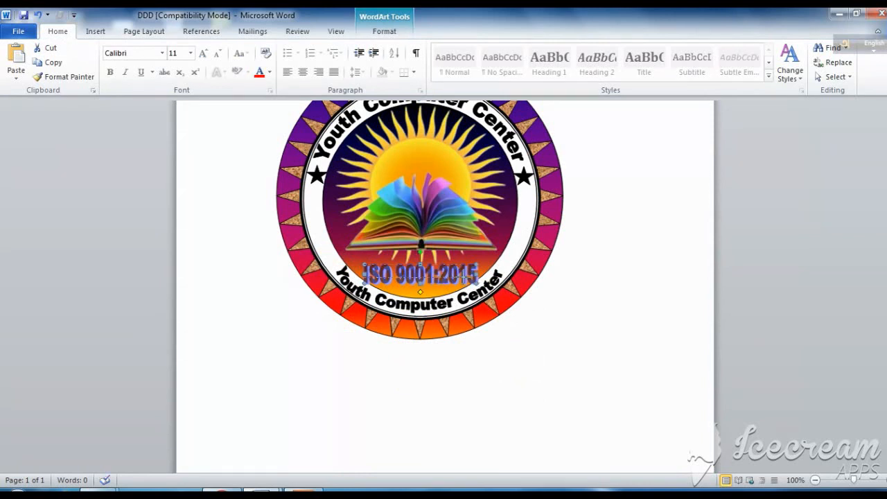
# - Shrink the "ISO 9001:2015" WordArt slightly and nudge it down and right to centre it below the book
pyautogui.click(551, 317)
pyautogui.click(434, 281)
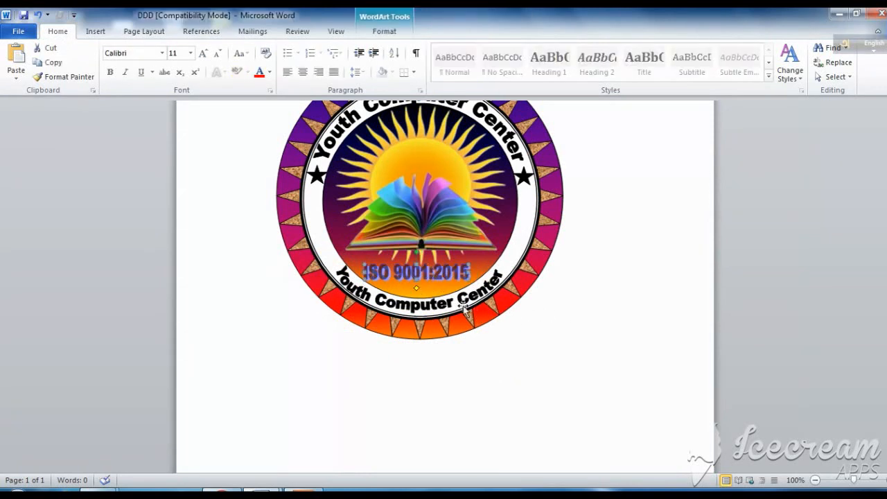
pyautogui.hotkey('ctrl', 'Down')
pyautogui.hotkey('ctrl', 'Down')
pyautogui.hotkey('ctrl', 'Down')
pyautogui.hotkey('ctrl', 'Down')
pyautogui.hotkey('ctrl', 'Down')
pyautogui.hotkey('ctrl', 'Down')
pyautogui.hotkey('ctrl', 'Right')
pyautogui.hotkey('ctrl', 'Right')
pyautogui.hotkey('ctrl', 'Right')
pyautogui.hotkey('ctrl', 'Right')
pyautogui.hotkey('ctrl', 'Right')
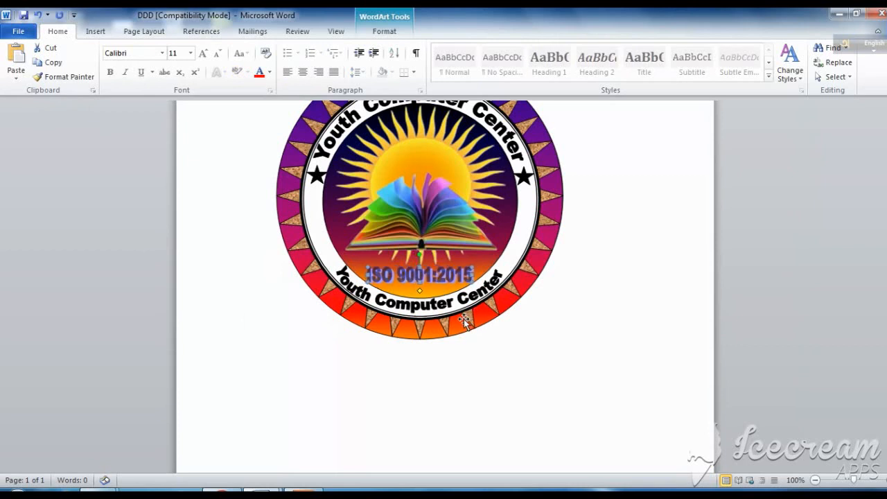
pyautogui.click(544, 330)
pyautogui.scroll(2, 525, 315)
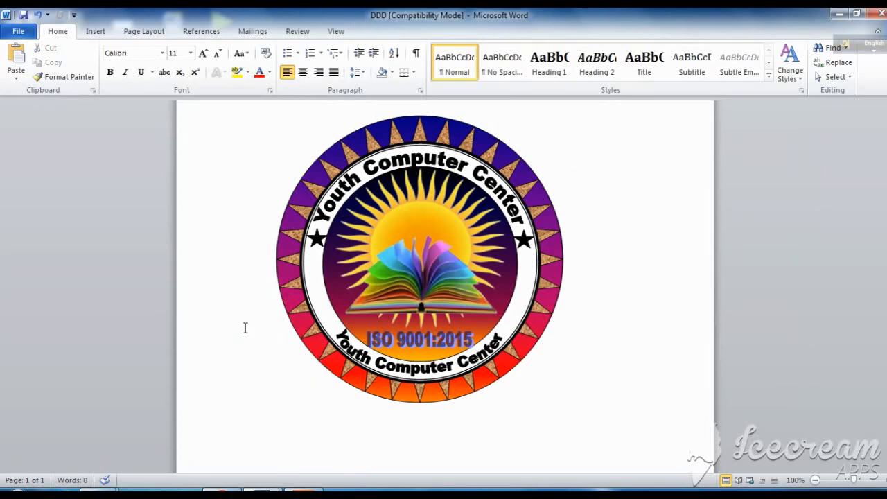
pyautogui.scroll(1, 125, 142)
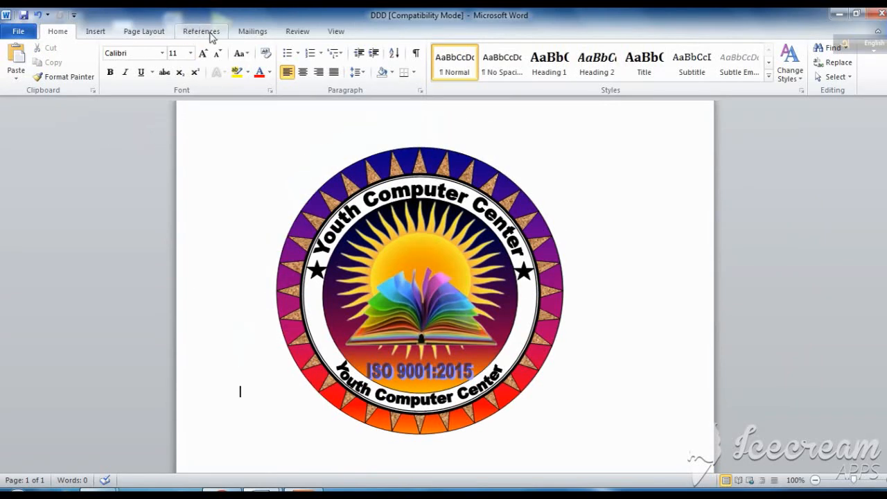
pyautogui.click(96, 31)
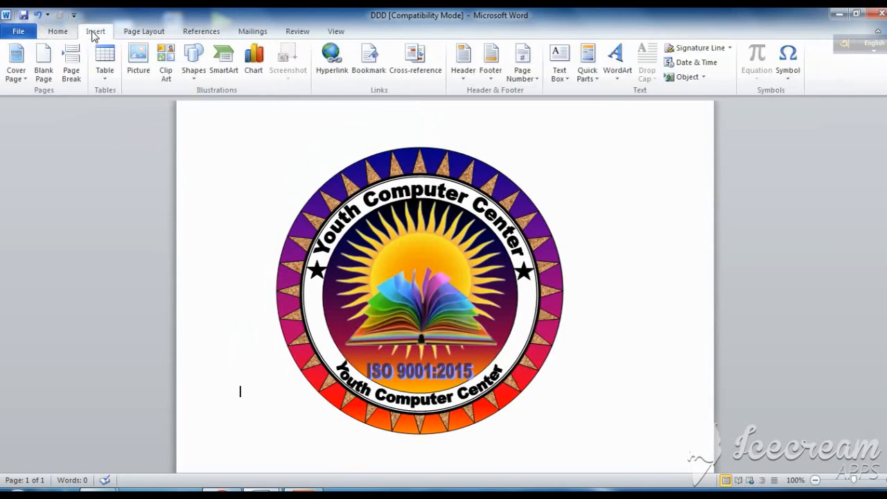
pyautogui.click(198, 79)
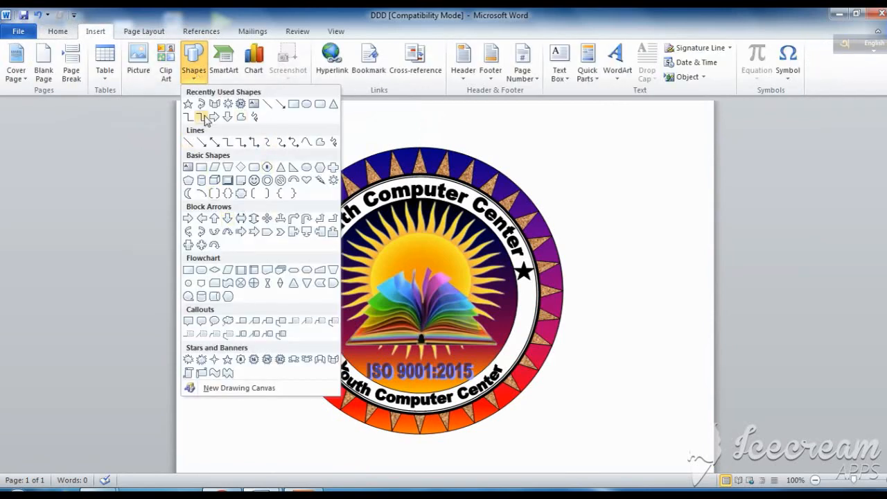
pyautogui.click(307, 103)
pyautogui.scroll(-2, 590, 249)
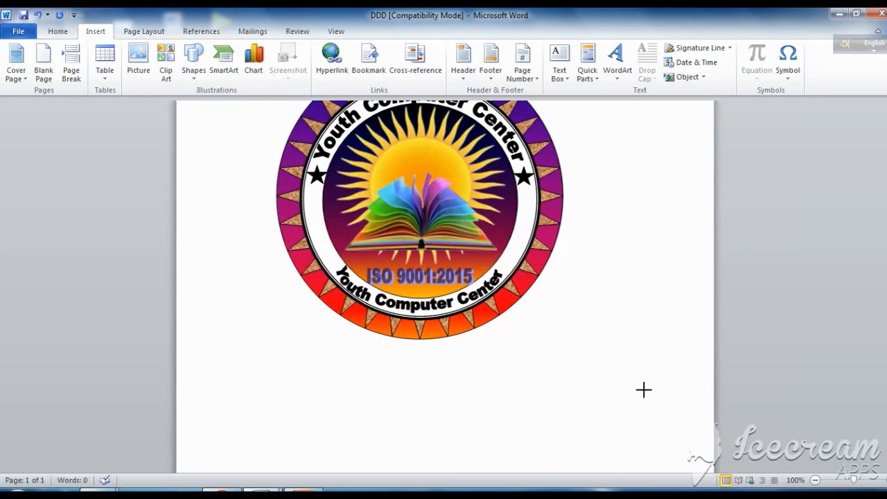
pyautogui.moveTo(644, 389); pyautogui.dragTo(630, 411)
pyautogui.press('Delete')
pyautogui.scroll(2, 549, 298)
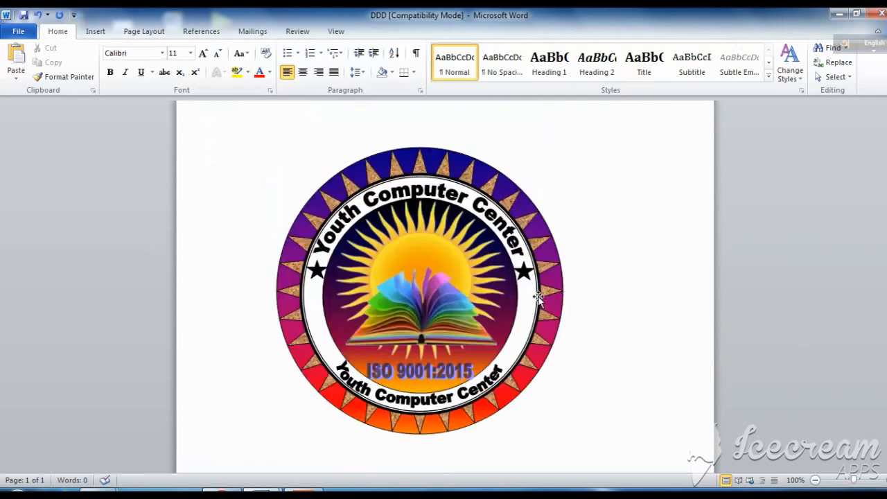
# - Draw a block arc about 4.23" high by 5.57" wide and position it over the emblem's upper half
pyautogui.click(96, 32)
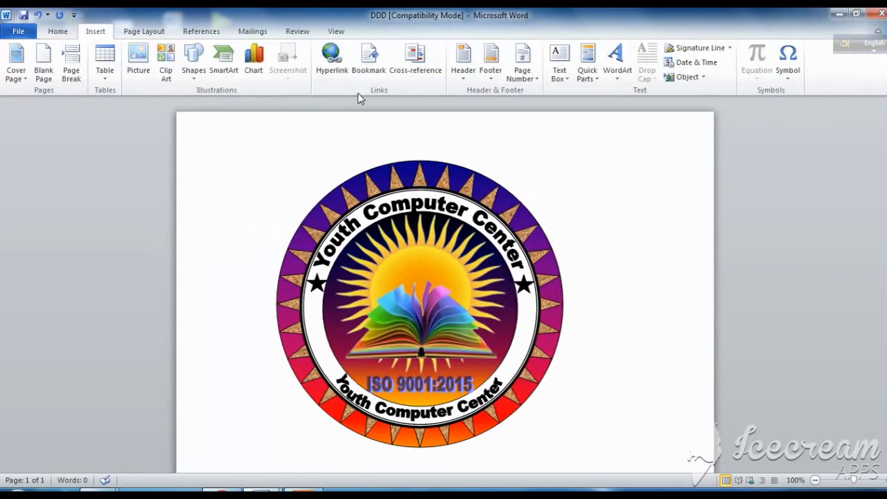
pyautogui.click(194, 61)
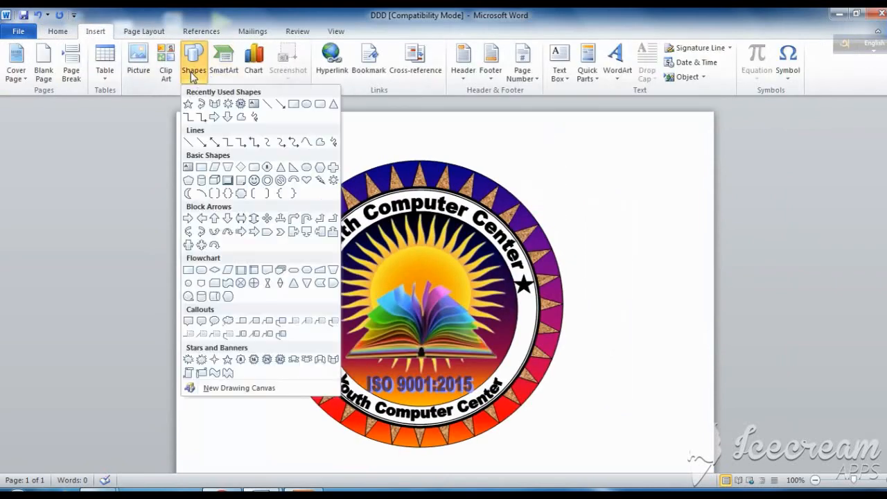
pyautogui.click(295, 181)
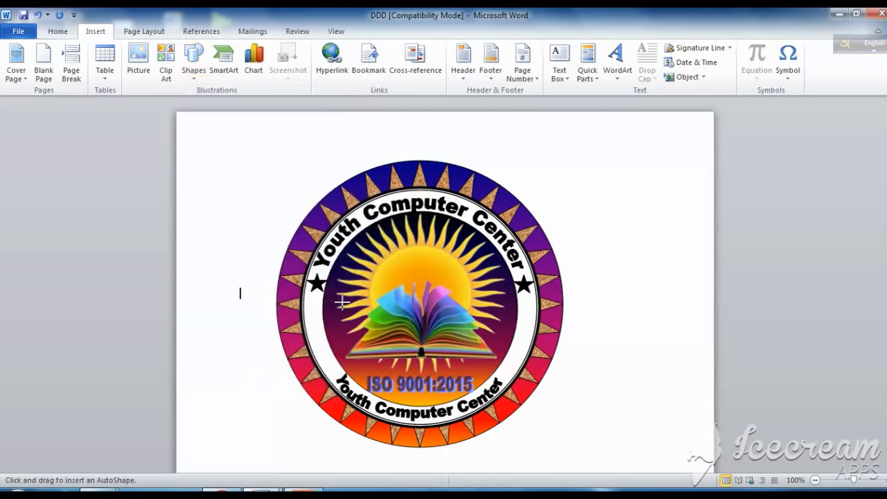
pyautogui.scroll(-8, 431, 321)
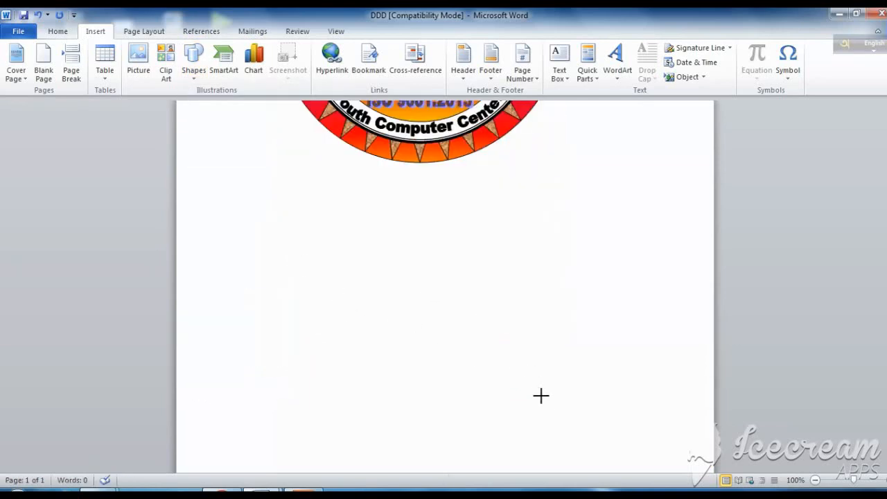
pyautogui.moveTo(562, 453)
pyautogui.mouseDown()
pyautogui.moveTo(598, 478)
pyautogui.moveTo(632, 425)
pyautogui.moveTo(644, 455)
pyautogui.mouseUp()
pyautogui.scroll(4, 549, 402)
pyautogui.moveTo(548, 402)
pyautogui.mouseDown()
pyautogui.moveTo(493, 298)
pyautogui.moveTo(500, 304)
pyautogui.mouseUp()
pyautogui.scroll(5, 524, 334)
pyautogui.moveTo(475, 444); pyautogui.dragTo(462, 184)
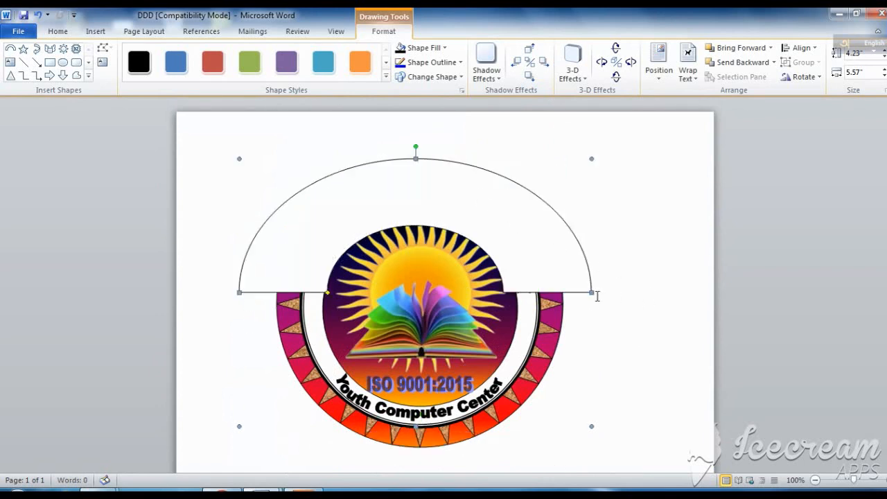
# - Resize the block arc to about 4.2" high by 4.53" wide so its outer edge matches the emblem's outer circle
pyautogui.moveTo(587, 301); pyautogui.dragTo(552, 341)
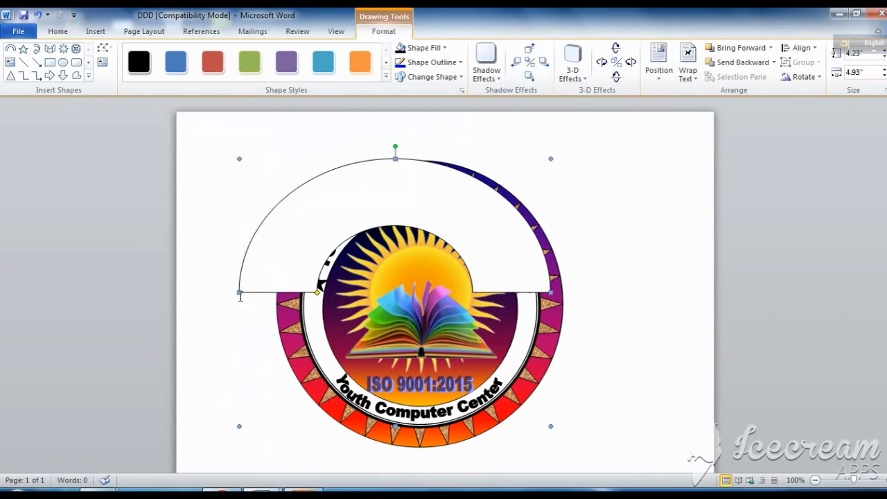
pyautogui.moveTo(241, 292); pyautogui.dragTo(280, 292)
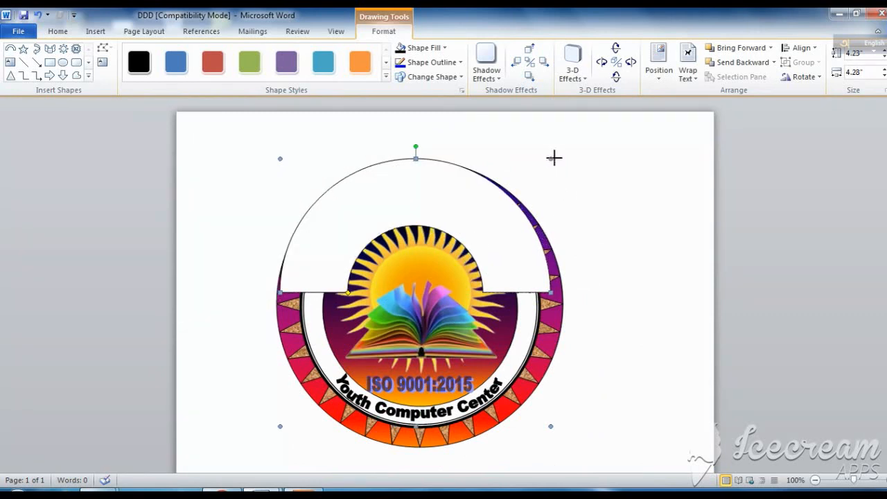
pyautogui.moveTo(554, 158)
pyautogui.mouseDown()
pyautogui.moveTo(570, 160)
pyautogui.moveTo(564, 171)
pyautogui.mouseUp()
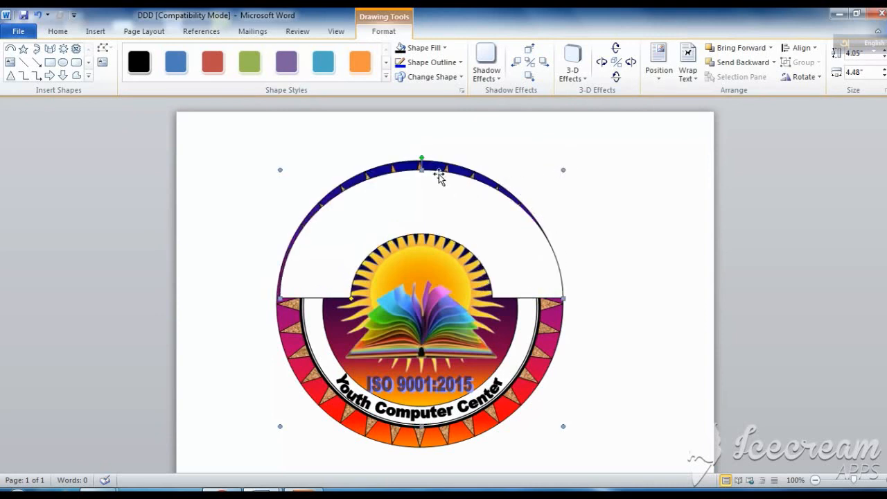
pyautogui.moveTo(421, 170); pyautogui.dragTo(422, 160)
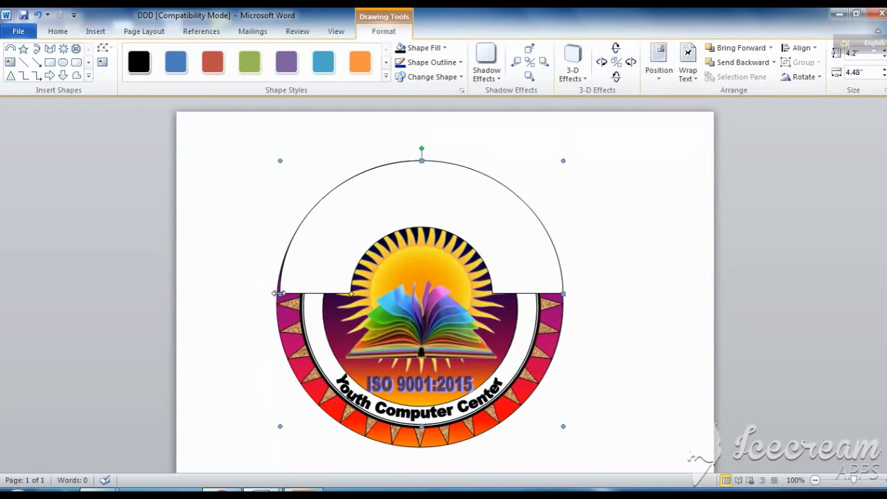
pyautogui.moveTo(278, 294); pyautogui.dragTo(279, 334)
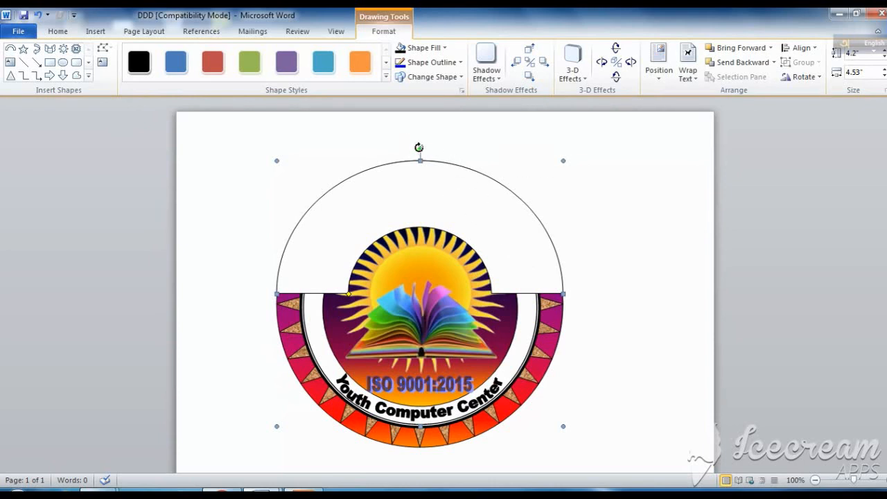
# - Rotate the block arc to about 178° and move it over the emblem's lower half
pyautogui.moveTo(421, 148); pyautogui.dragTo(450, 445)
pyautogui.scroll(-4, 491, 343)
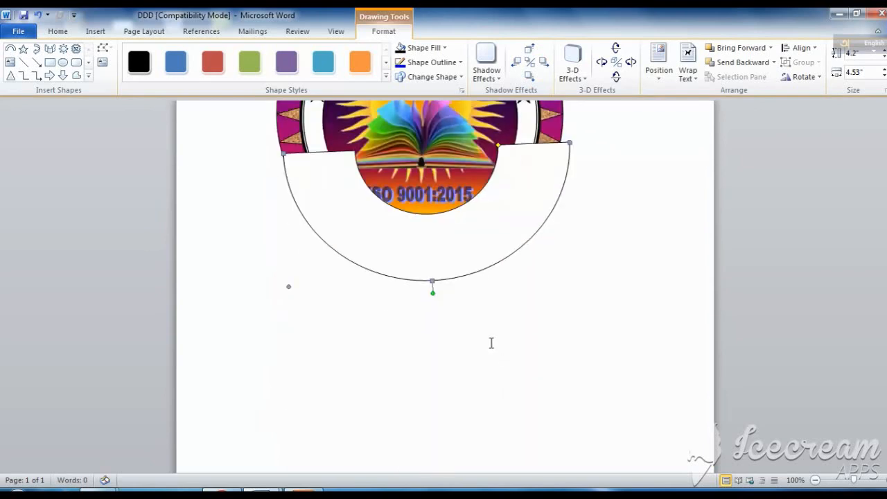
pyautogui.moveTo(446, 252); pyautogui.dragTo(445, 329)
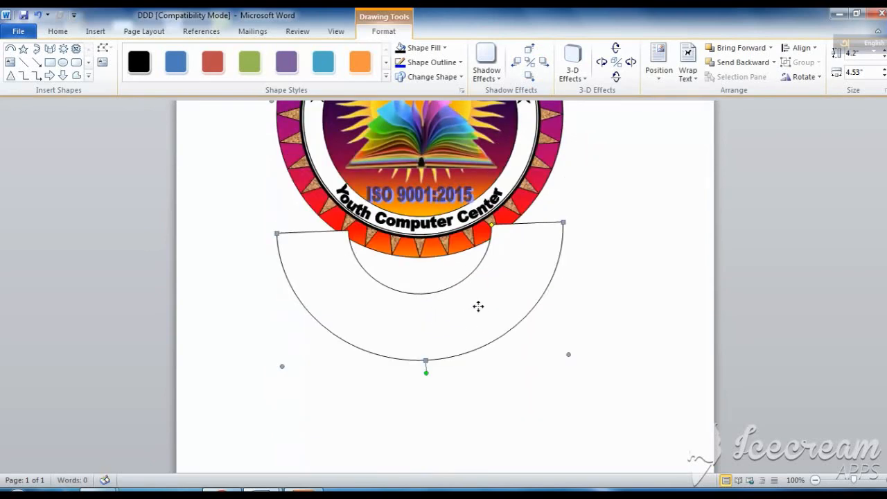
pyautogui.moveTo(469, 203); pyautogui.dragTo(493, 233)
pyautogui.scroll(-3, 493, 234)
pyautogui.scroll(3, 464, 313)
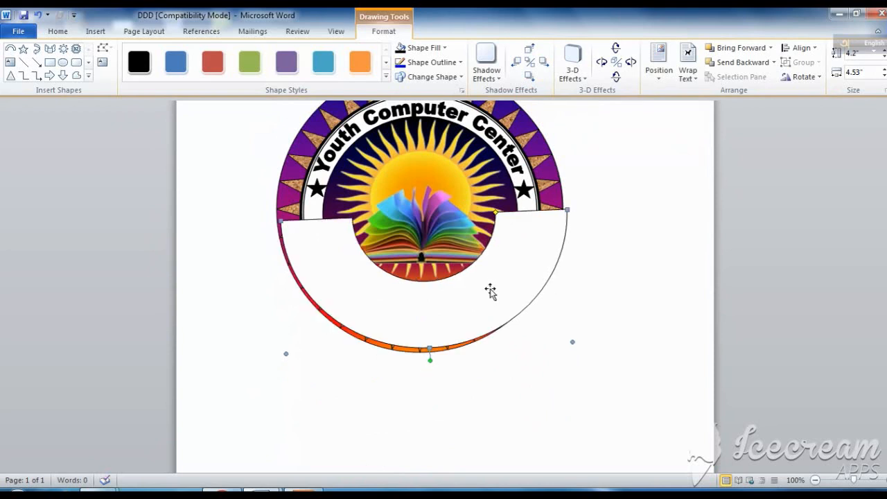
pyautogui.moveTo(459, 294)
pyautogui.mouseDown()
pyautogui.moveTo(450, 299)
pyautogui.moveTo(454, 290)
pyautogui.mouseUp()
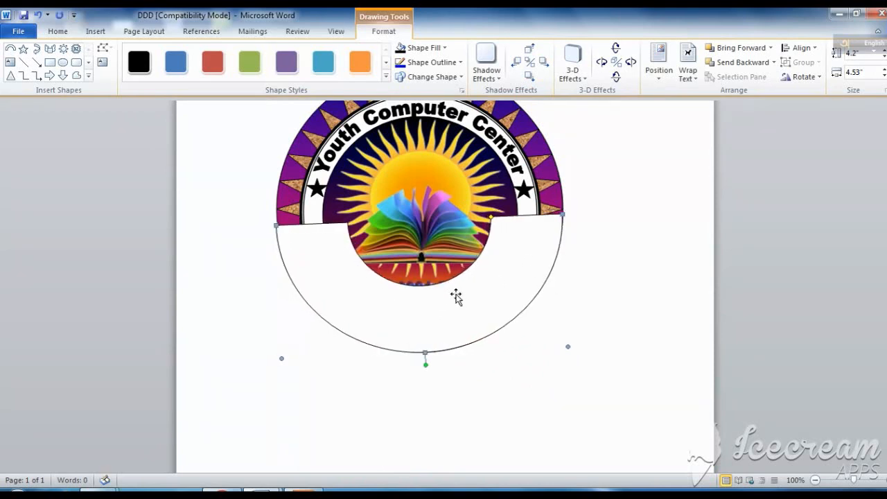
# - Undo the last move of the block arc and nudge it left and down to line up with the outer circle
pyautogui.hotkey('ctrl', 'z')
pyautogui.hotkey('ctrl', 'Left')
pyautogui.hotkey('ctrl', 'Left')
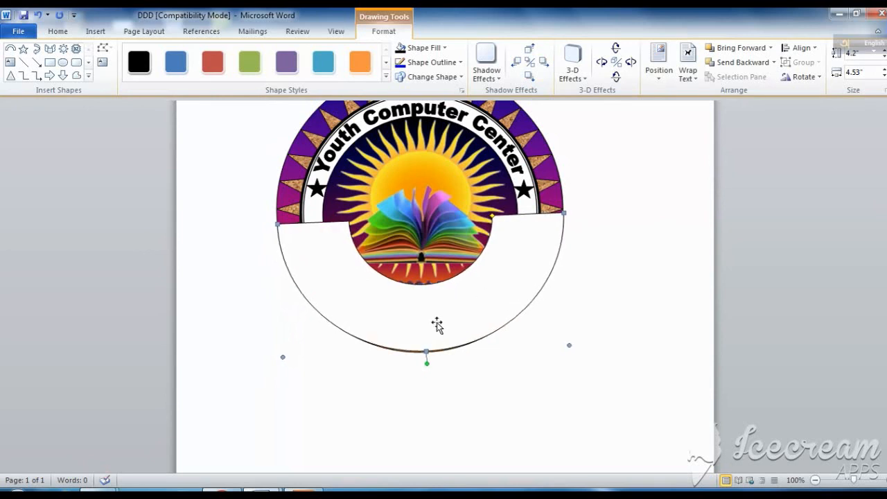
pyautogui.hotkey('ctrl', 'Down')
pyautogui.hotkey('ctrl', 'Down')
pyautogui.hotkey('ctrl', 'Down')
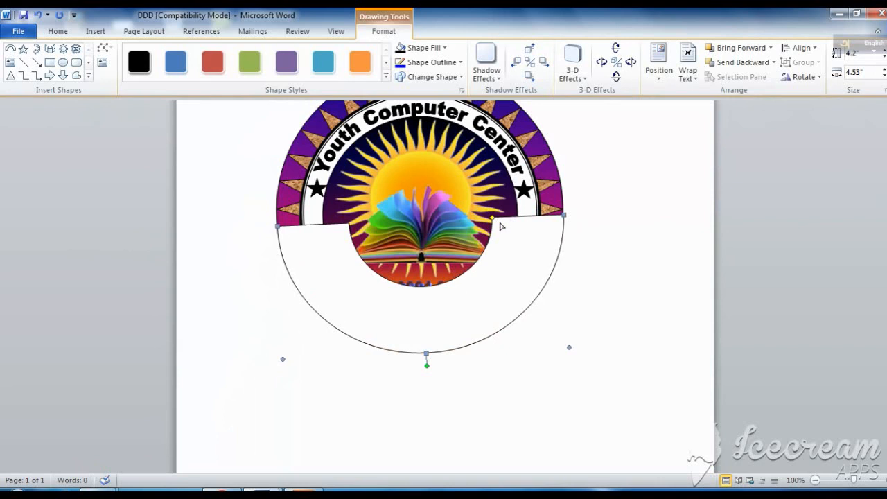
# - Reshape the block arc into a thin band, try moving it at the emblem's base, and undo the last change
pyautogui.moveTo(500, 223); pyautogui.dragTo(524, 297)
pyautogui.moveTo(458, 370); pyautogui.dragTo(455, 364)
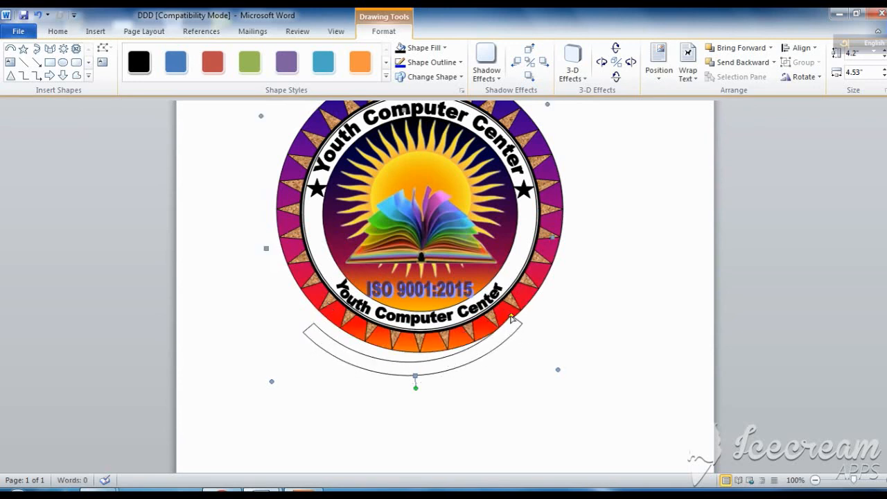
pyautogui.hotkey('ctrl', 'z')
# - Enlarge the thin arc, move it below the emblem, trim its width on both sides and nudge it up against the lower rim
pyautogui.moveTo(259, 376); pyautogui.dragTo(244, 342)
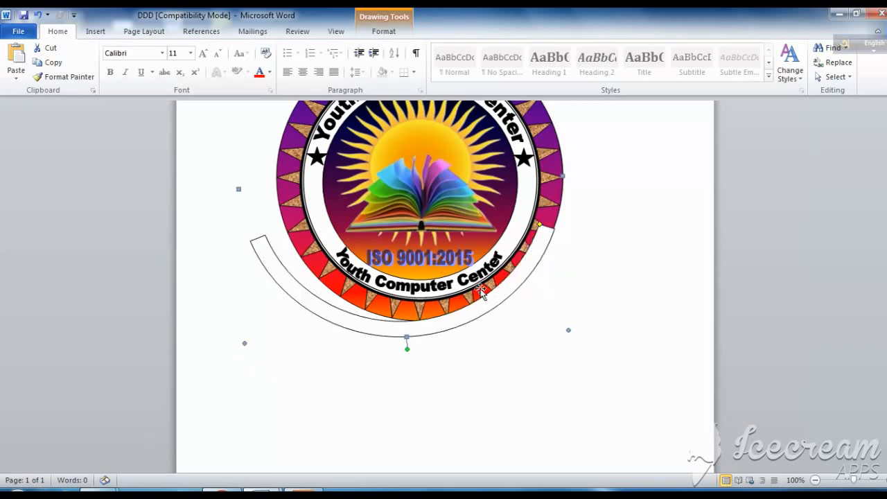
pyautogui.moveTo(534, 302); pyautogui.dragTo(551, 324)
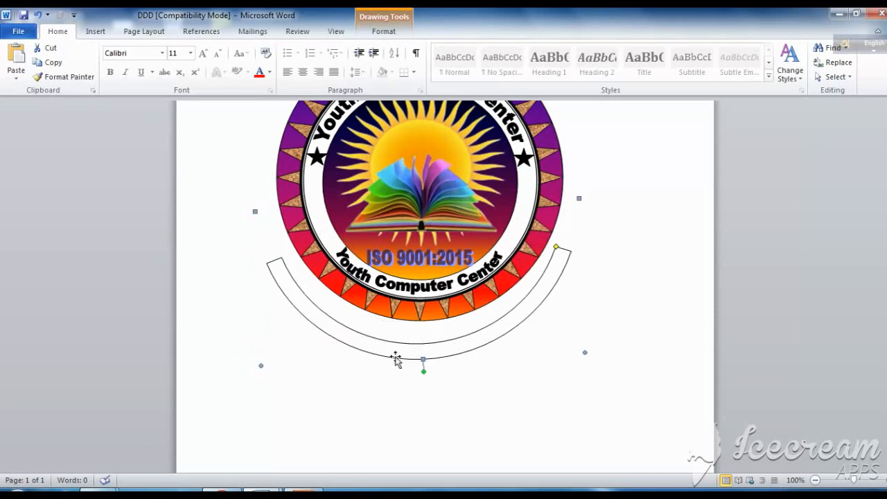
pyautogui.moveTo(260, 215); pyautogui.dragTo(270, 228)
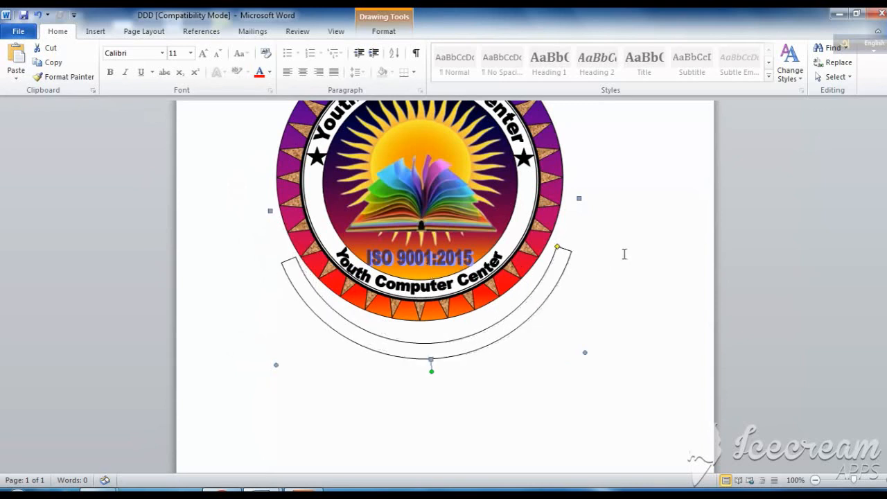
pyautogui.moveTo(576, 200); pyautogui.dragTo(572, 201)
pyautogui.press('Up')
pyautogui.press('Up')
pyautogui.press('Up')
pyautogui.press('Up')
pyautogui.press('Up')
pyautogui.press('Up')
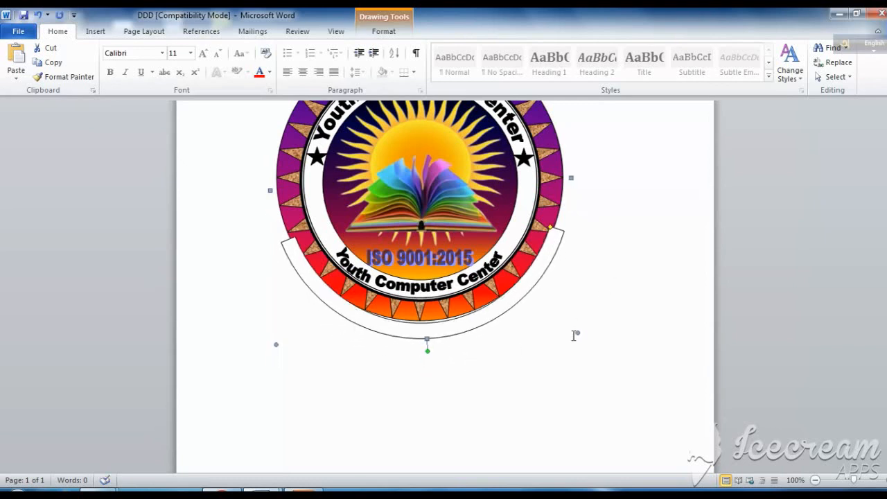
# - Enlarge the thin arc at both lower corners and nudge it vertically until it sits just outside the emblem's lower rim
pyautogui.moveTo(586, 332); pyautogui.dragTo(594, 335)
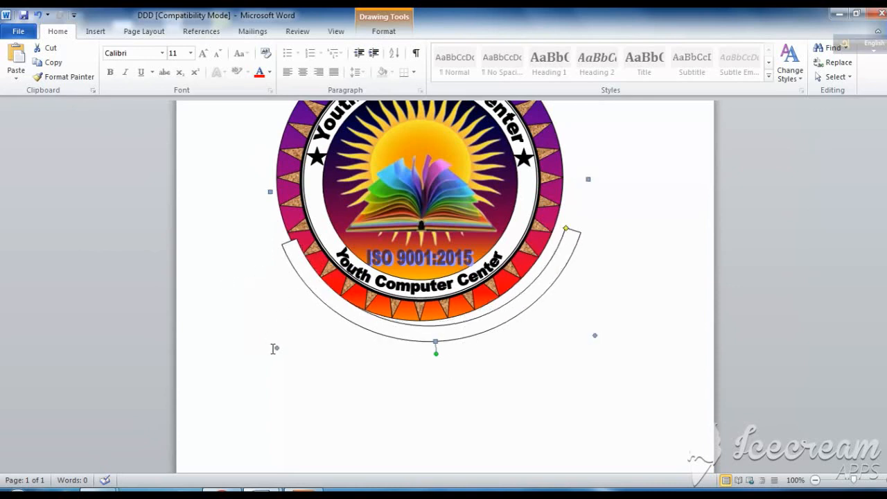
pyautogui.moveTo(277, 346); pyautogui.dragTo(266, 357)
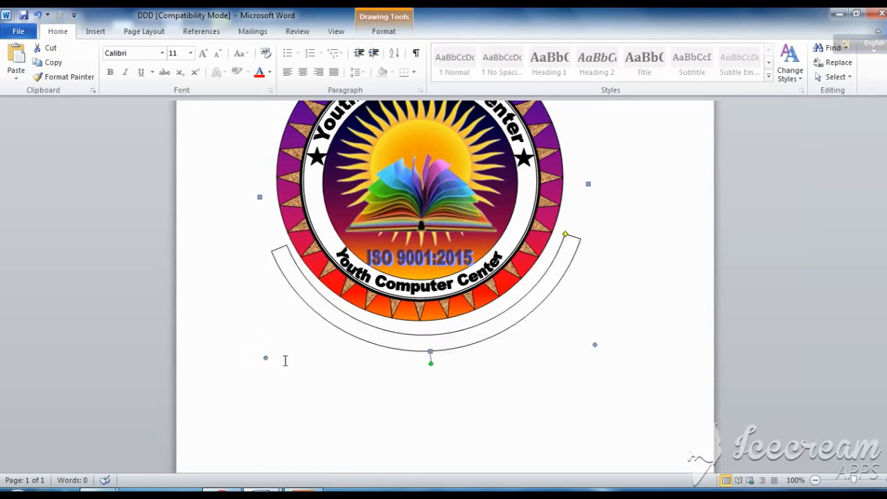
pyautogui.hotkey('ctrl', 'Up')
pyautogui.hotkey('ctrl', 'Up')
pyautogui.hotkey('ctrl', 'Up')
pyautogui.hotkey('ctrl', 'Up')
pyautogui.hotkey('ctrl', 'Up')
pyautogui.hotkey('ctrl', 'Up')
pyautogui.hotkey('ctrl', 'Up')
pyautogui.hotkey('ctrl', 'Up')
pyautogui.hotkey('ctrl', 'Up')
pyautogui.hotkey('ctrl', 'Up')
pyautogui.hotkey('ctrl', 'Up')
pyautogui.hotkey('ctrl', 'Up')
pyautogui.hotkey('ctrl', 'Up')
pyautogui.hotkey('ctrl', 'Up')
pyautogui.hotkey('ctrl', 'Up')
pyautogui.hotkey('ctrl', 'Up')
pyautogui.hotkey('ctrl', 'Up')
pyautogui.hotkey('ctrl', 'Up')
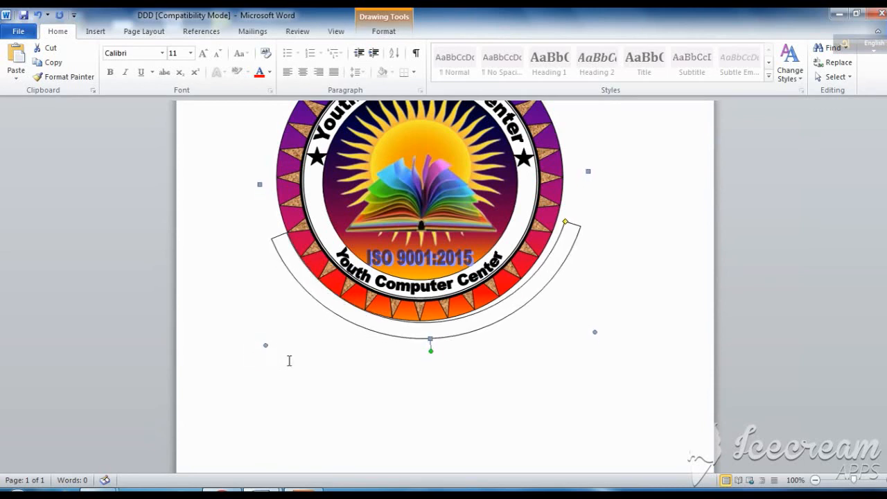
pyautogui.hotkey('ctrl', 'Down')
pyautogui.hotkey('ctrl', 'Down')
pyautogui.hotkey('ctrl', 'Down')
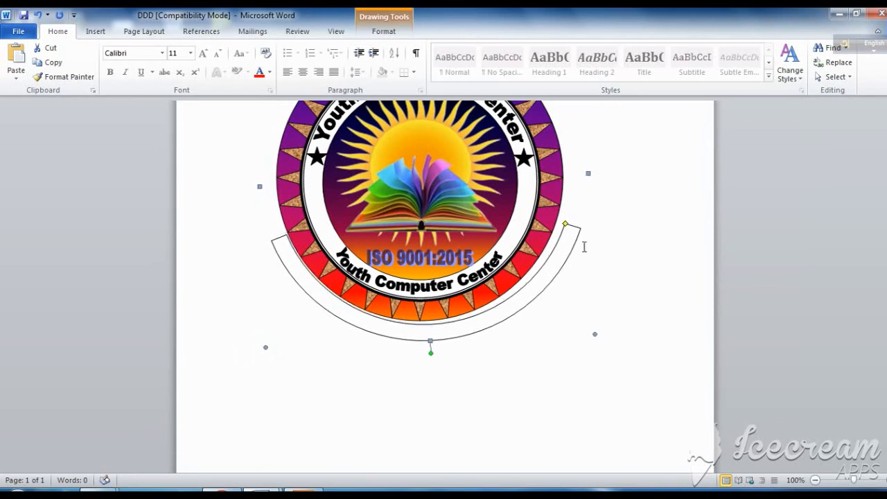
# - Narrow the thin arc to about 5.09" wide and nudge it right and up to centre it around the lower rim
pyautogui.moveTo(588, 172); pyautogui.dragTo(582, 176)
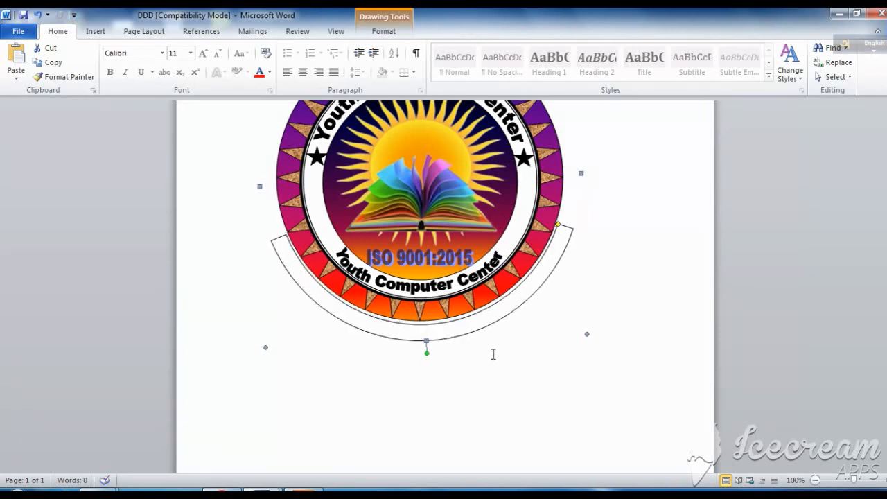
pyautogui.hotkey('ctrl', 'Right')
pyautogui.hotkey('ctrl', 'Up')
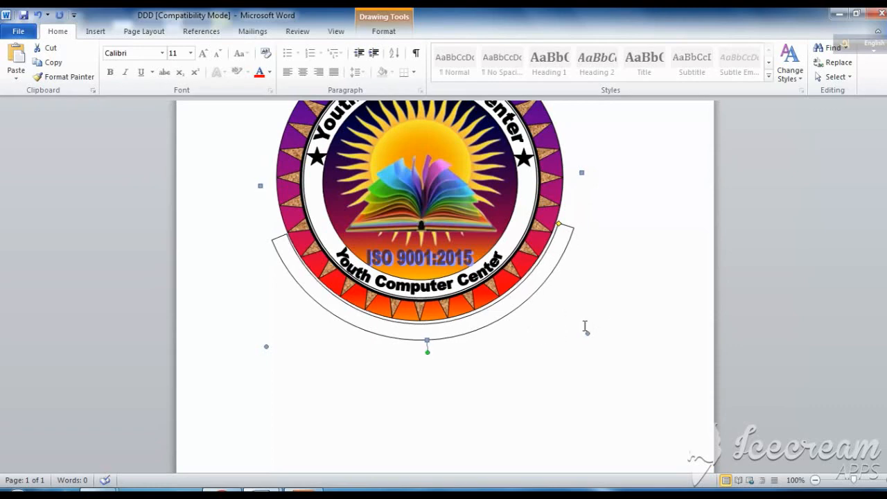
pyautogui.scroll(1, 541, 354)
pyautogui.doubleClick(507, 337)
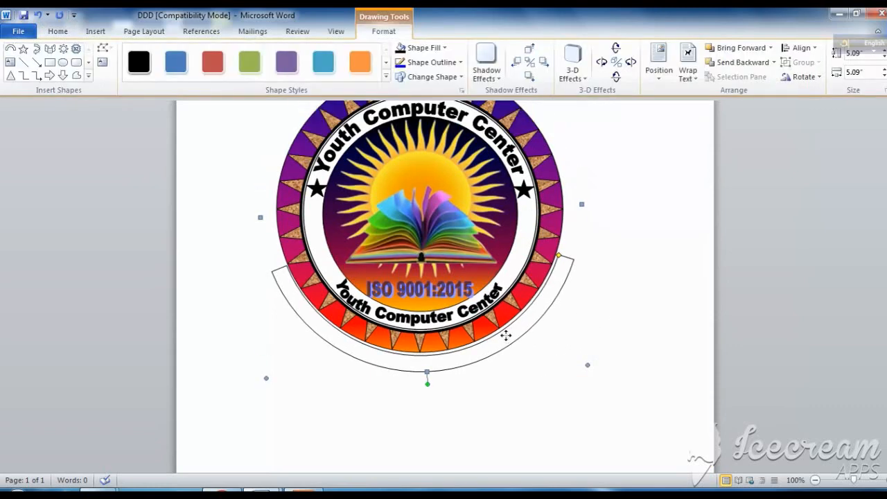
pyautogui.rightClick(506, 337)
pyautogui.click(552, 338)
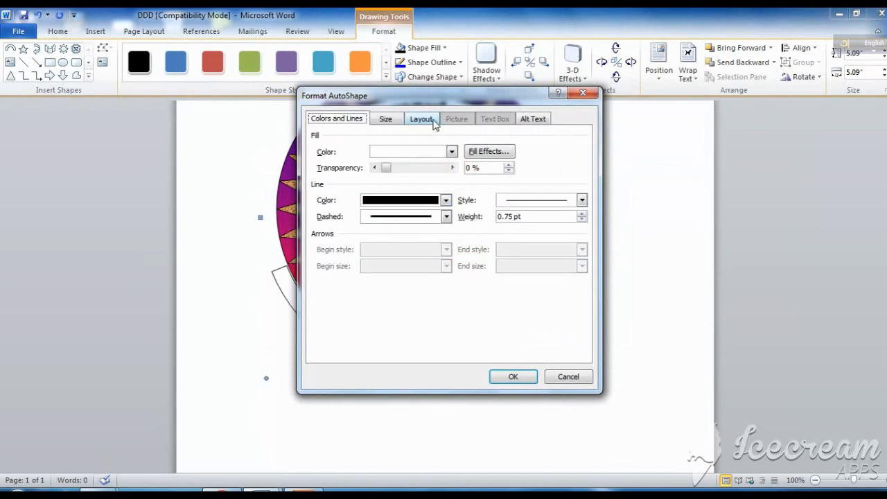
pyautogui.click(385, 119)
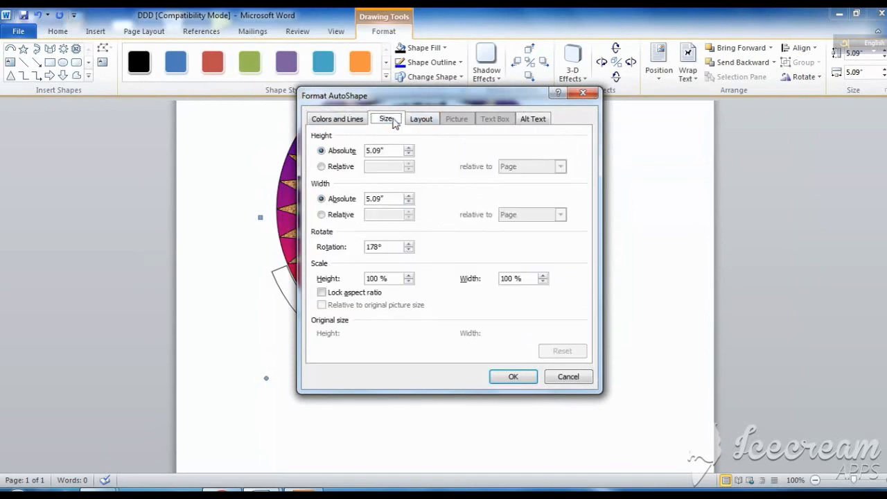
pyautogui.click(580, 95)
pyautogui.rightClick(468, 357)
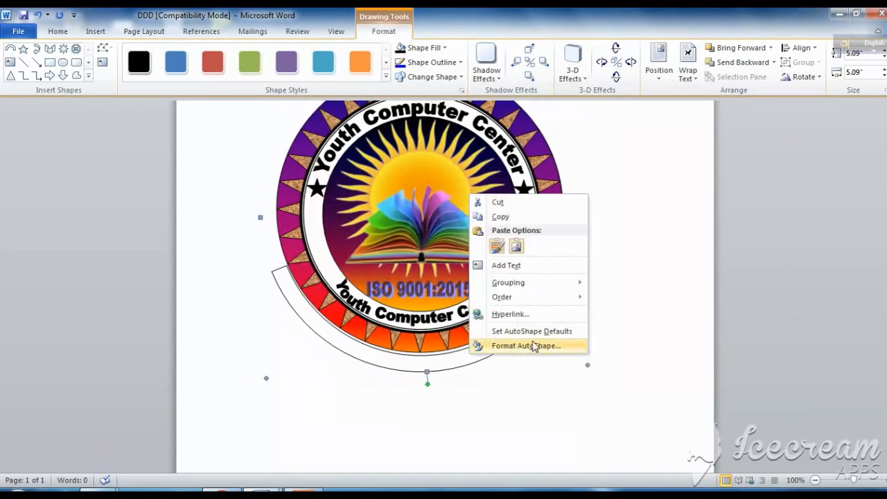
pyautogui.click(533, 345)
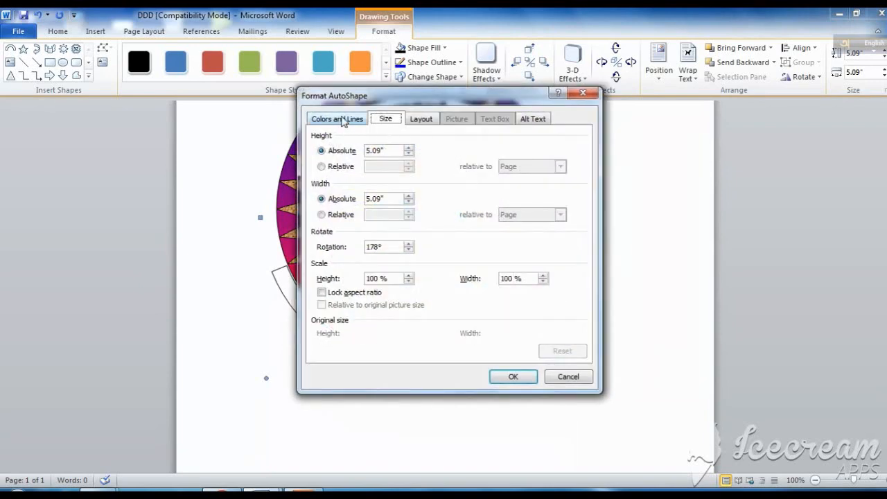
pyautogui.click(569, 376)
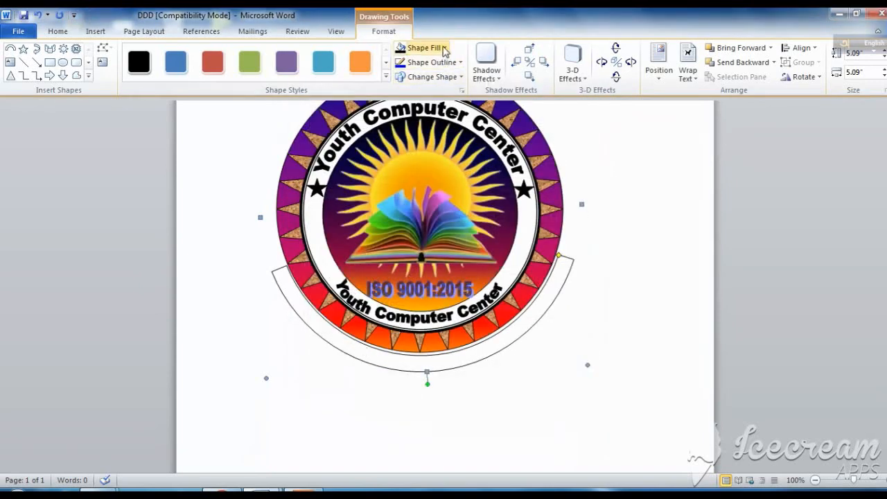
# - Fill the thin arc with a one-color horizontal gradient in standard green
pyautogui.click(444, 48)
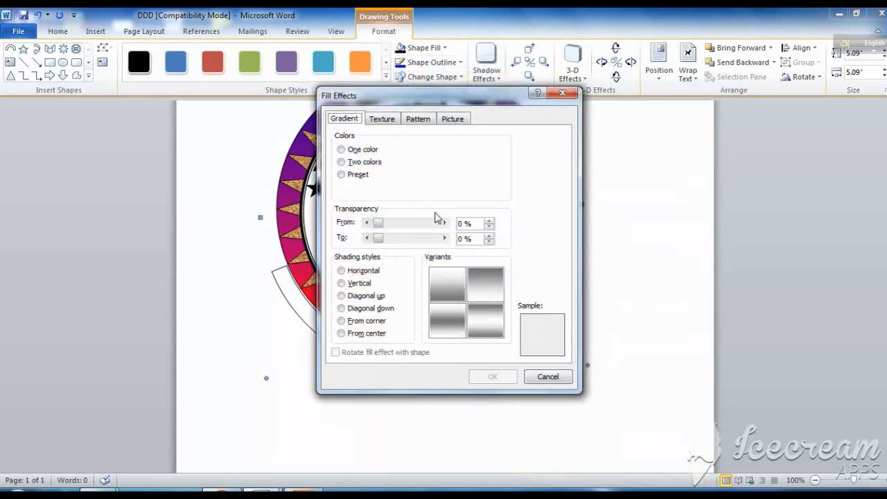
pyautogui.click(342, 162)
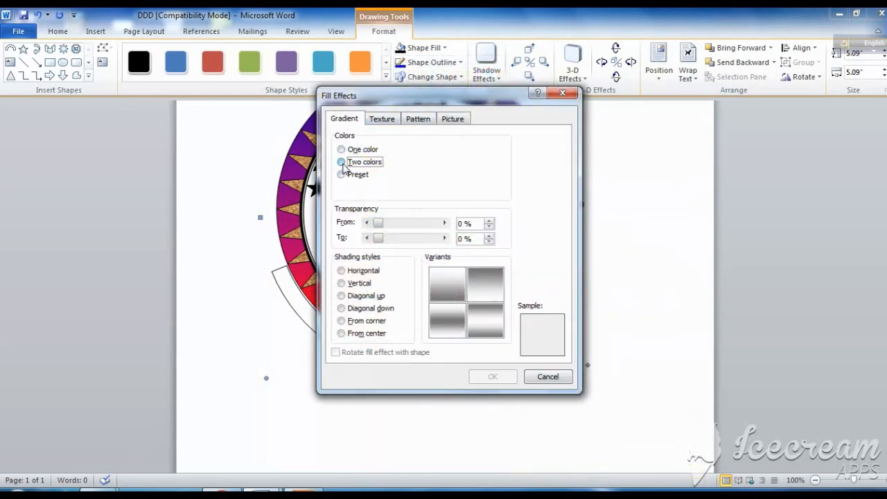
pyautogui.click(488, 162)
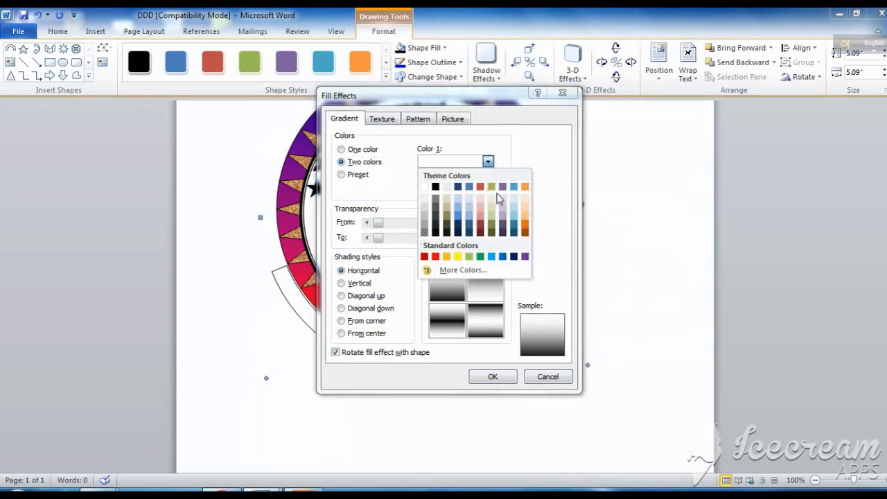
pyautogui.click(441, 138)
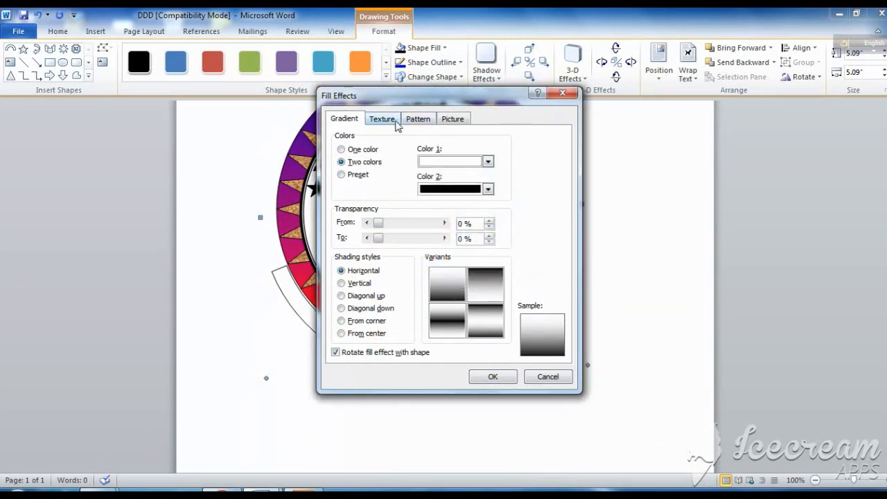
pyautogui.click(342, 150)
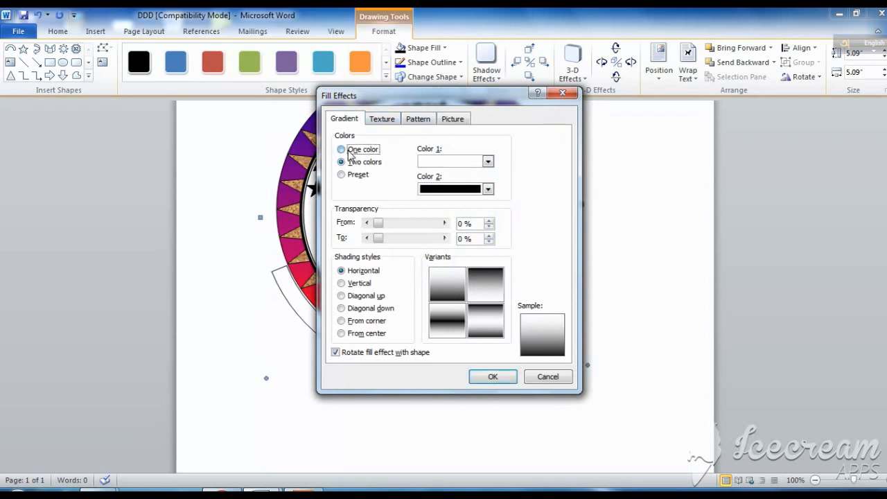
pyautogui.click(488, 162)
pyautogui.click(484, 257)
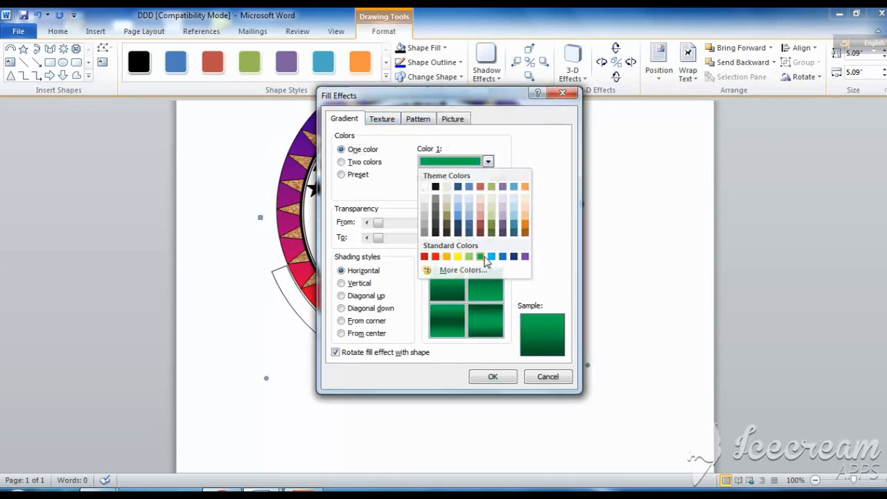
pyautogui.click(493, 378)
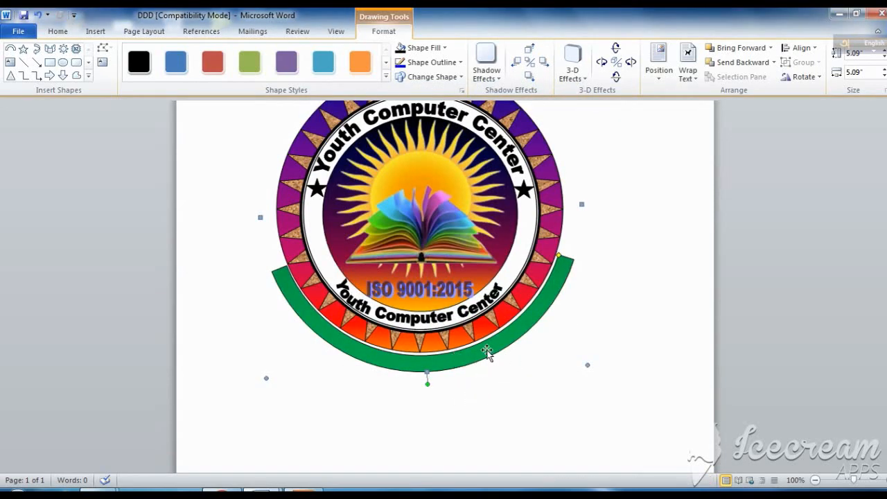
pyautogui.rightClick(489, 352)
pyautogui.click(532, 343)
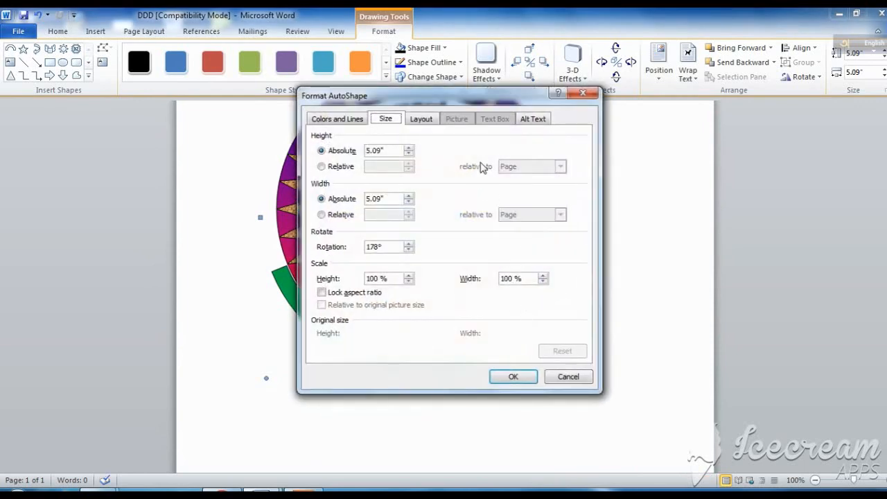
pyautogui.click(422, 120)
pyautogui.click(345, 121)
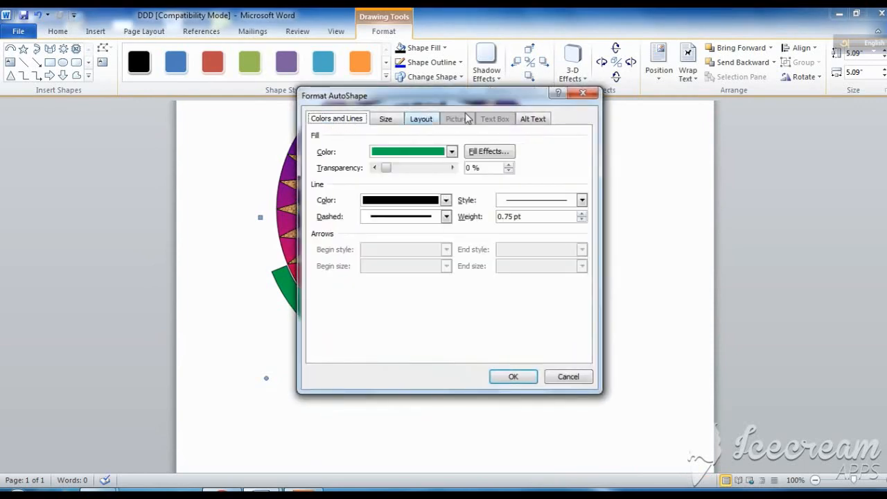
pyautogui.click(534, 120)
pyautogui.click(580, 381)
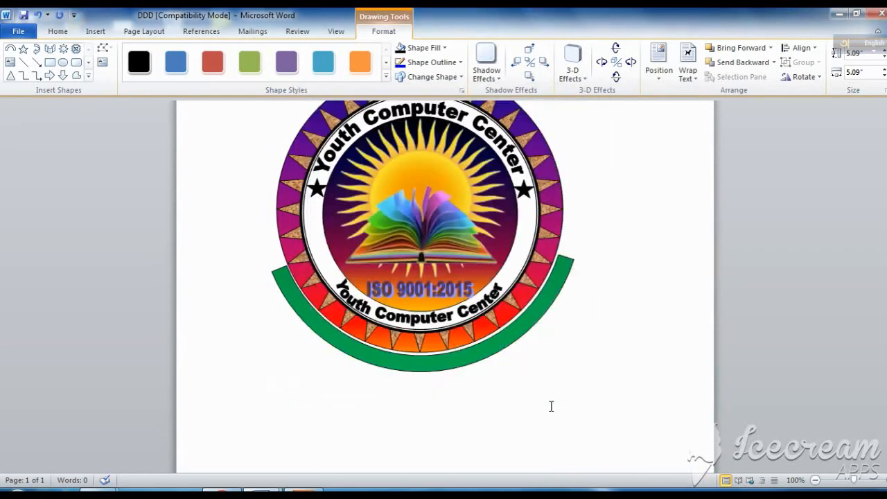
# - Set the thin arc's line color to standard green and apply the change
pyautogui.click(484, 358)
pyautogui.click(483, 358)
pyautogui.rightClick(484, 356)
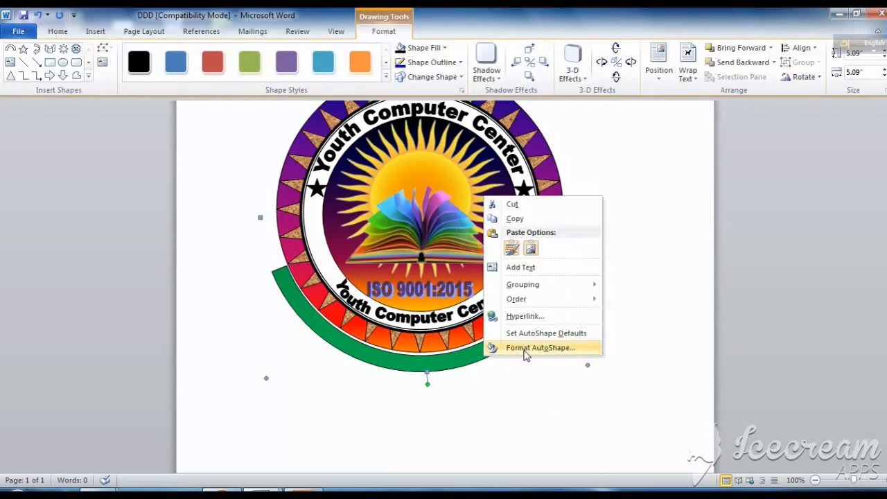
pyautogui.click(527, 353)
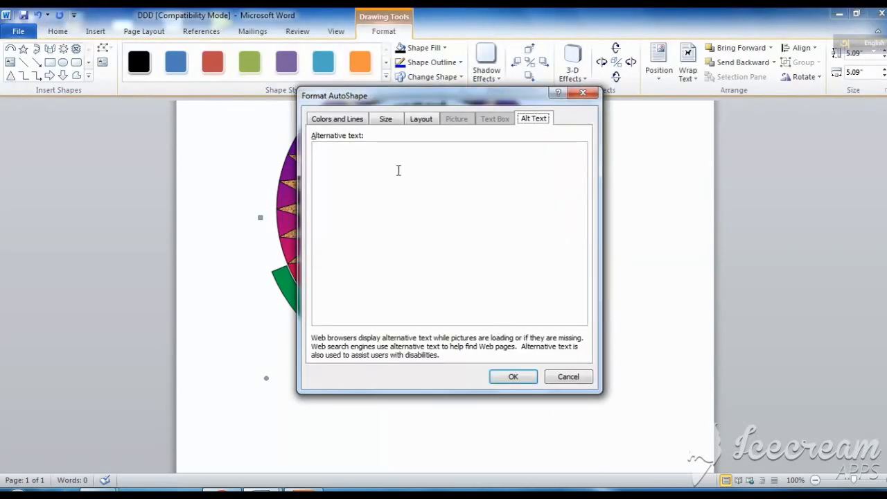
pyautogui.click(345, 121)
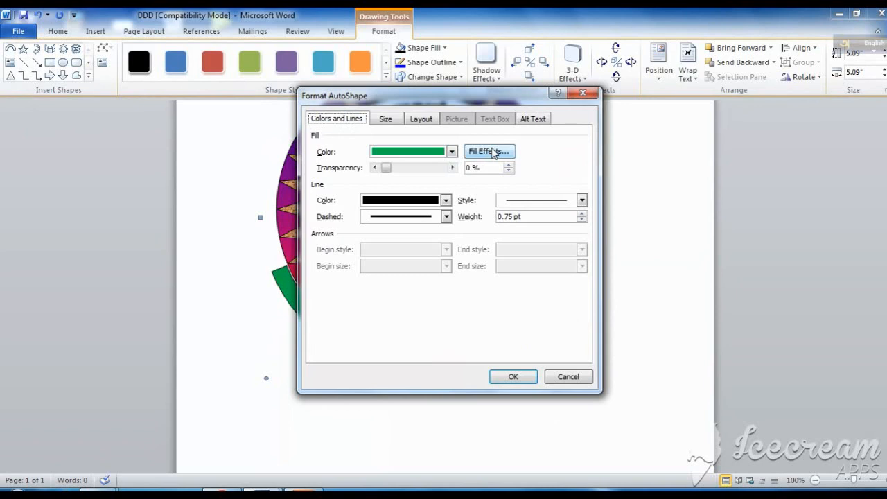
pyautogui.click(447, 202)
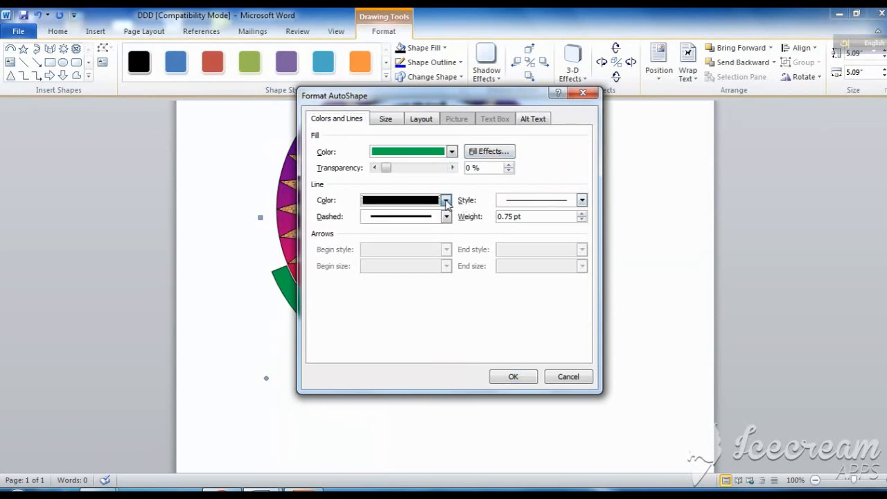
pyautogui.click(447, 201)
pyautogui.click(446, 201)
pyautogui.click(446, 201)
pyautogui.click(445, 201)
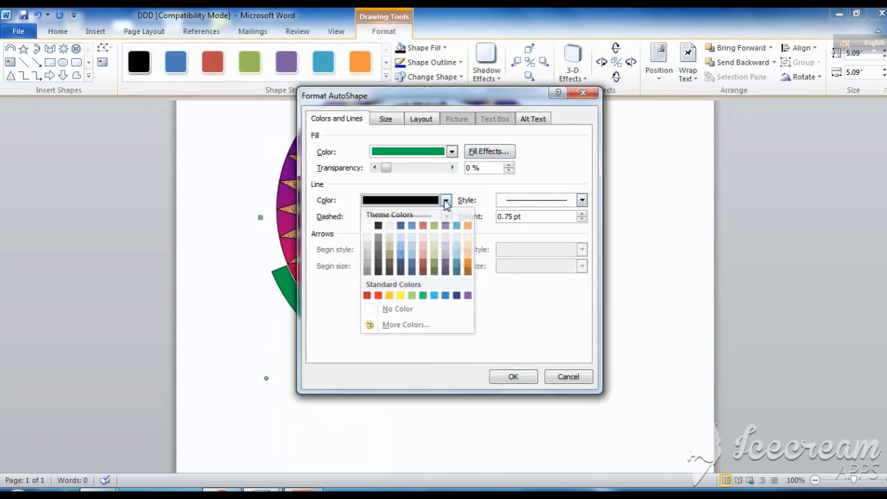
pyautogui.click(445, 201)
pyautogui.click(424, 297)
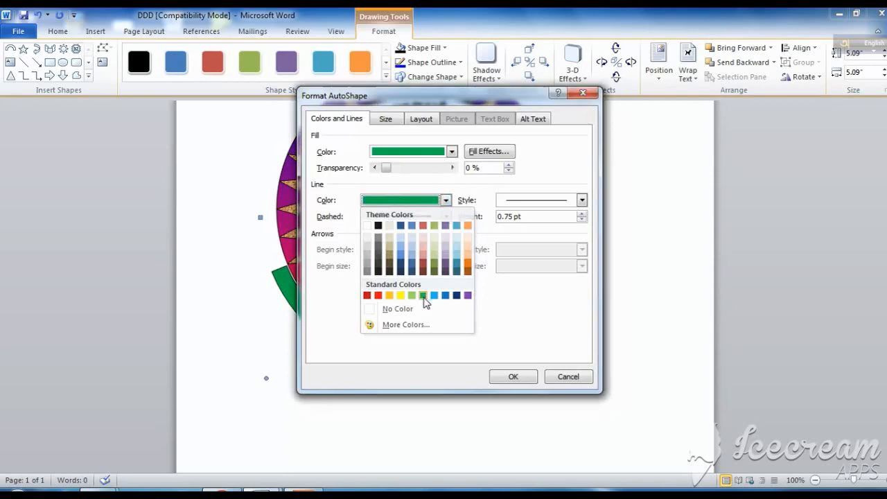
pyautogui.click(513, 377)
pyautogui.click(477, 402)
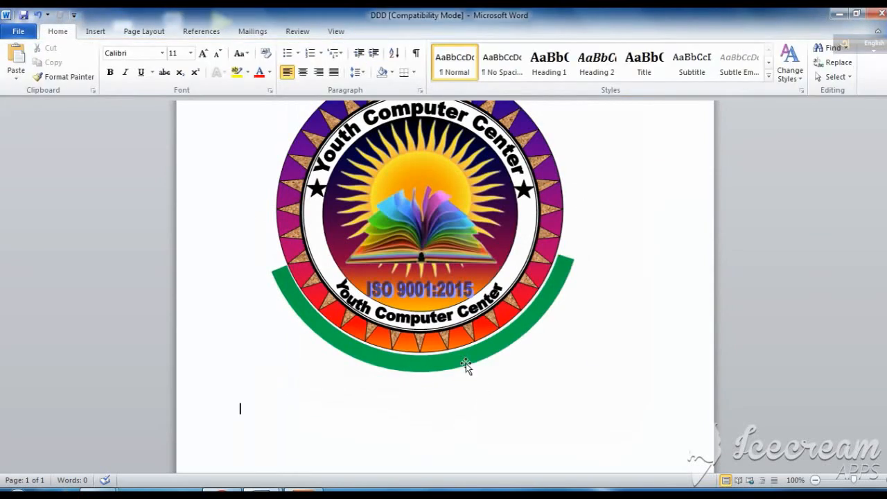
# - Nudge the green arc slightly up and left so it sits evenly against the emblem's lower rim
pyautogui.click(472, 341)
pyautogui.hotkey('ctrl', 'Up')
pyautogui.hotkey('ctrl', 'Up')
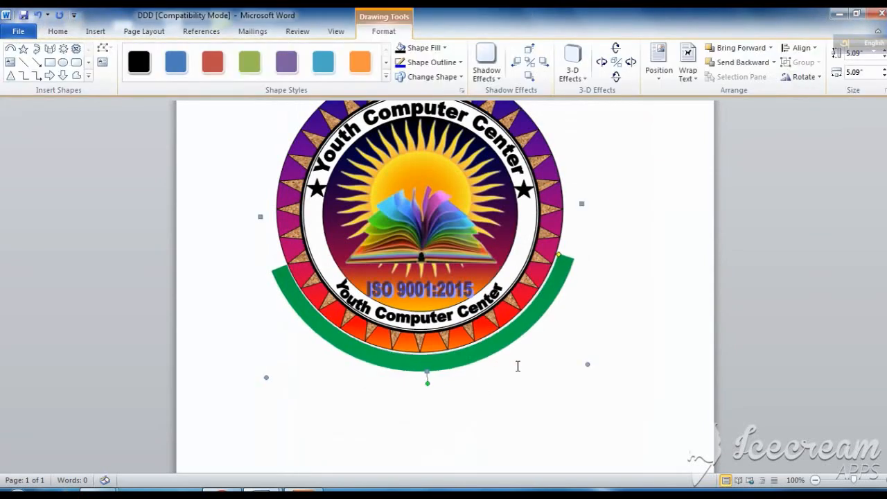
pyautogui.hotkey('ctrl', 'Left')
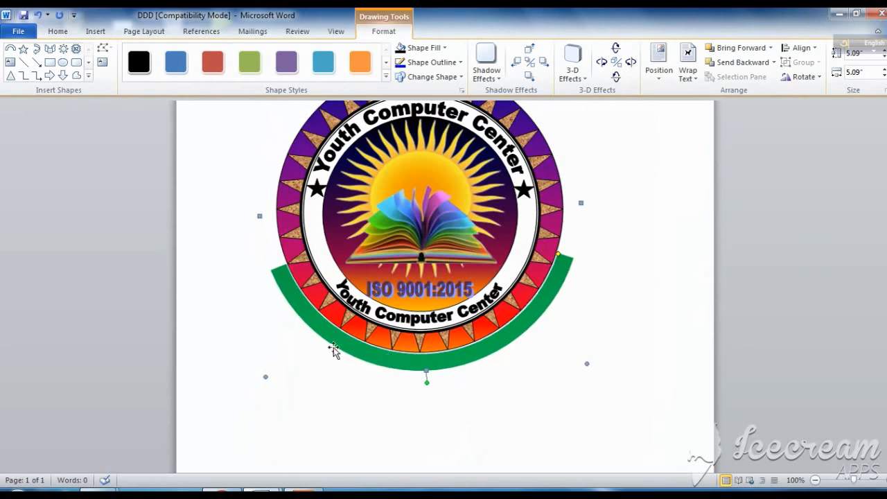
pyautogui.click(281, 320)
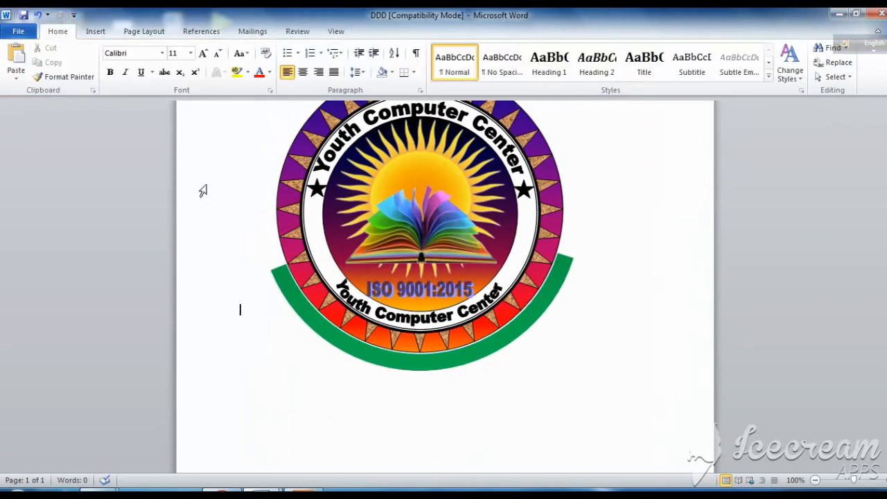
# - Draw a tall narrow rectangle about 3.1" high and 0.46" wide on the blank area right of the emblem
pyautogui.click(95, 33)
pyautogui.click(194, 64)
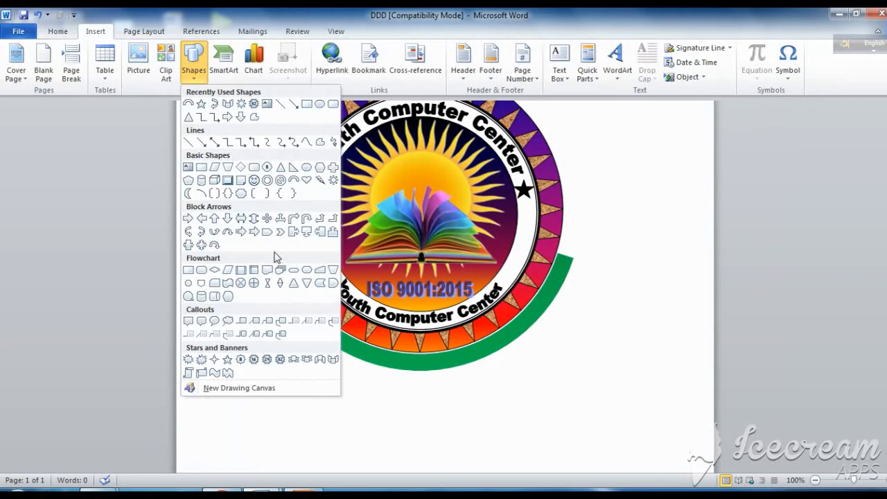
pyautogui.click(306, 103)
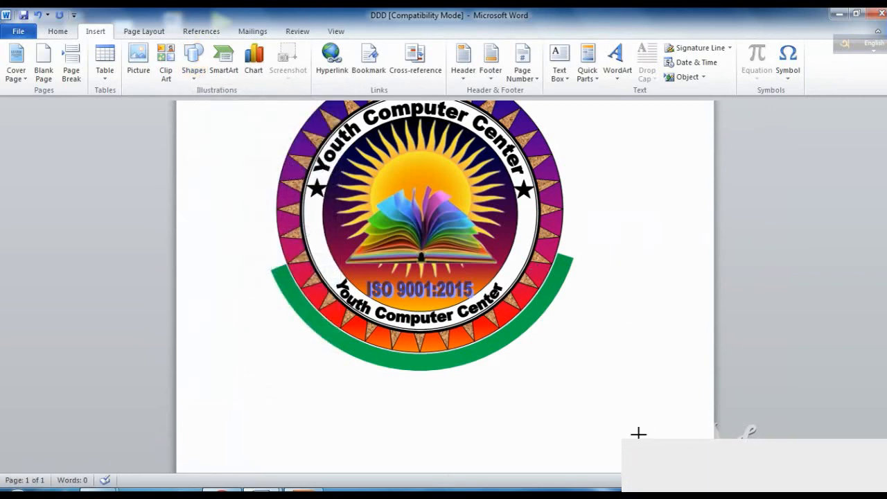
pyautogui.moveTo(601, 212)
pyautogui.mouseDown()
pyautogui.moveTo(638, 436)
pyautogui.moveTo(631, 410)
pyautogui.mouseUp()
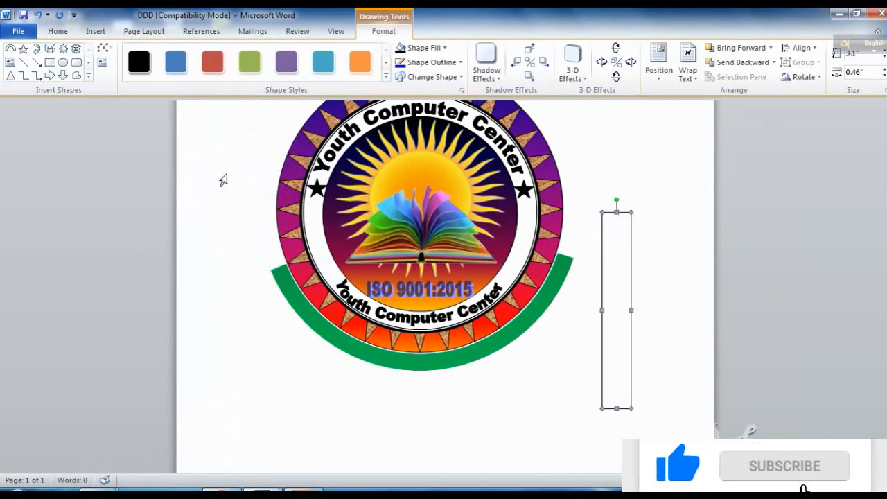
# - Trace the tall rectangle with a closed Freeform about 3.12" by 0.48", cutting an inverted V notch into its lower end
pyautogui.click(96, 31)
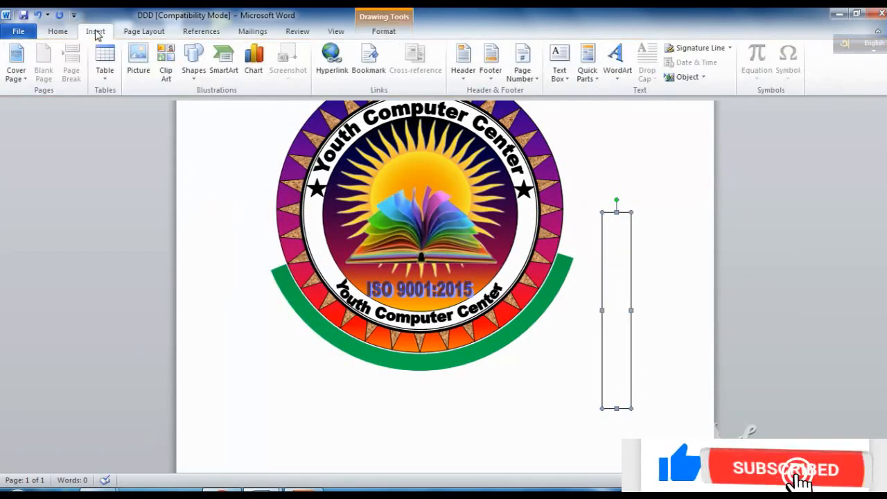
pyautogui.click(193, 70)
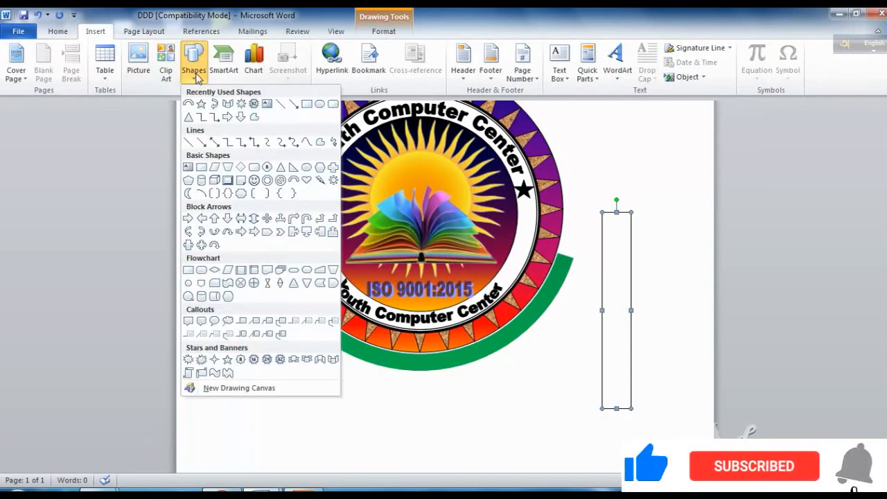
pyautogui.click(320, 144)
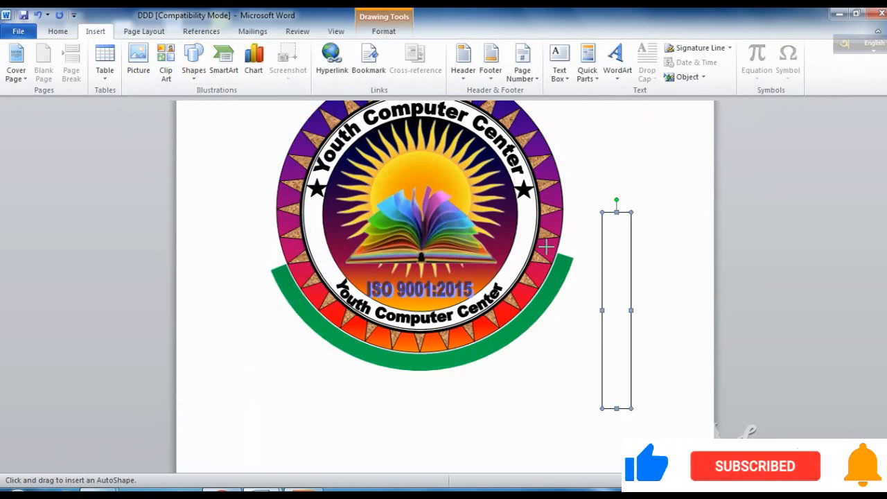
pyautogui.click(617, 212)
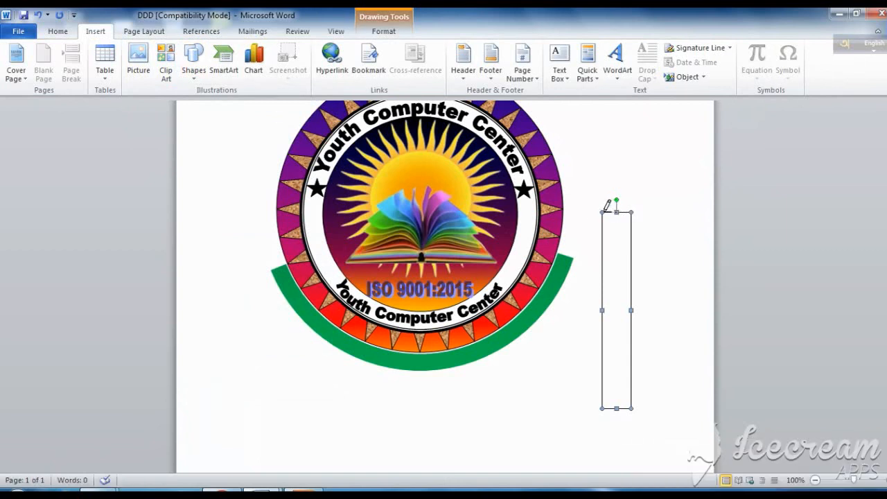
pyautogui.moveTo(601, 218); pyautogui.dragTo(600, 410)
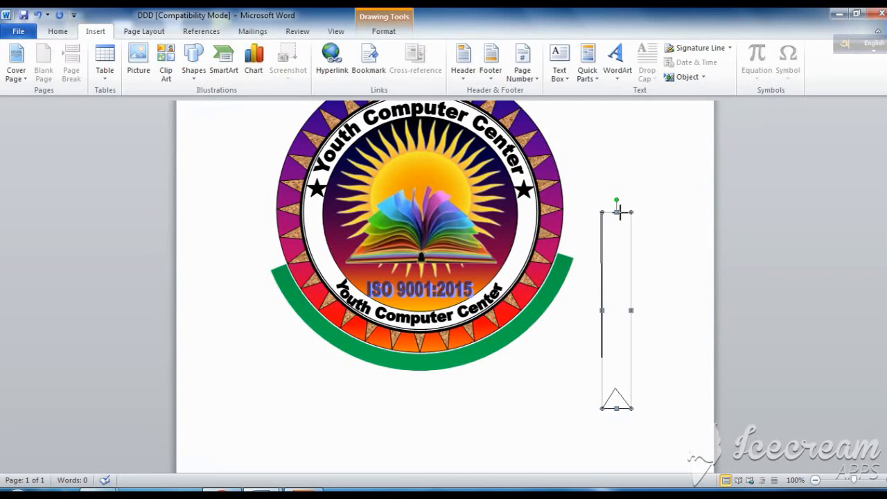
pyautogui.click(617, 211)
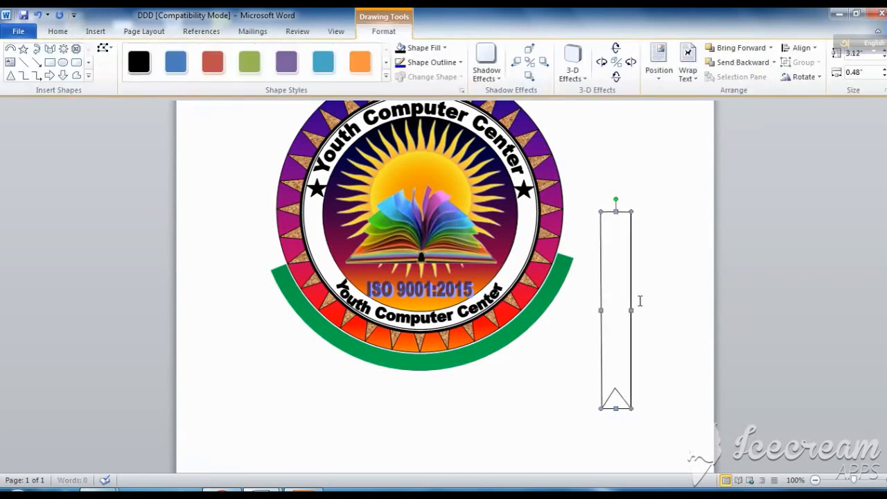
# - Resize the notched ribbon to about 1.65" high by 0.25" wide and move it to the green arc's right end
pyautogui.moveTo(620, 295)
pyautogui.mouseDown()
pyautogui.moveTo(562, 360)
pyautogui.moveTo(624, 325)
pyautogui.mouseUp()
pyautogui.click(644, 360)
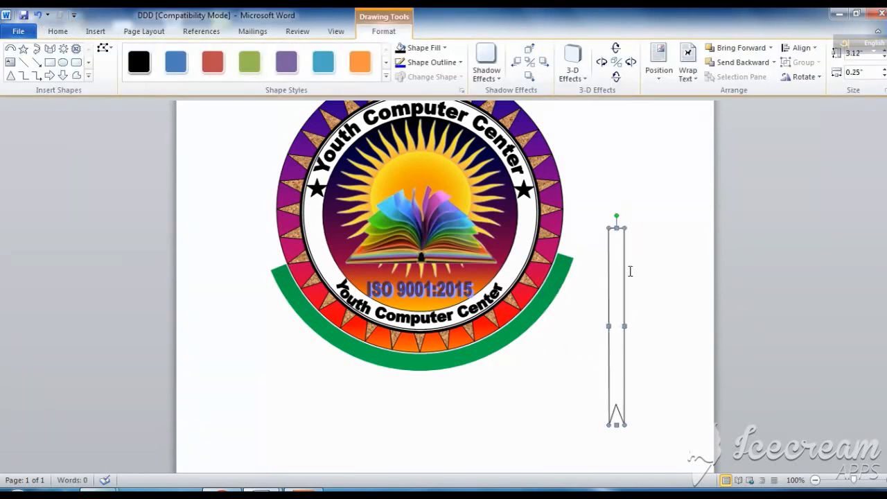
pyautogui.moveTo(614, 275); pyautogui.dragTo(616, 320)
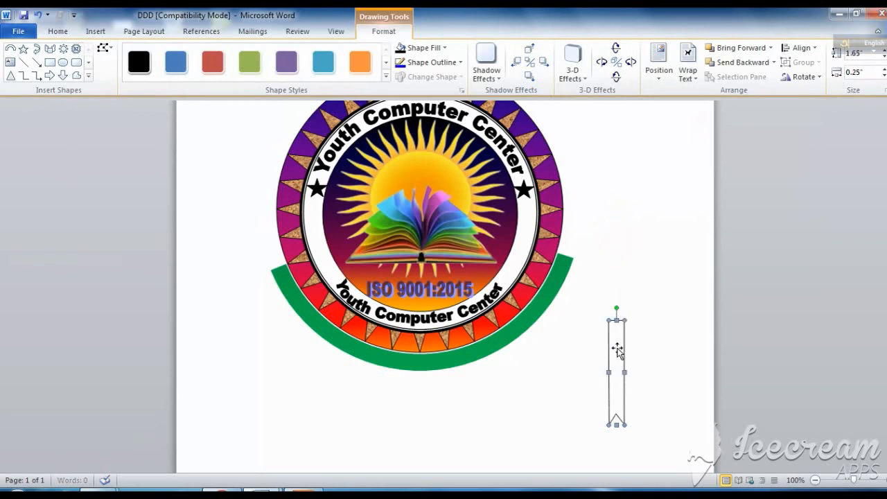
pyautogui.moveTo(617, 368); pyautogui.dragTo(566, 307)
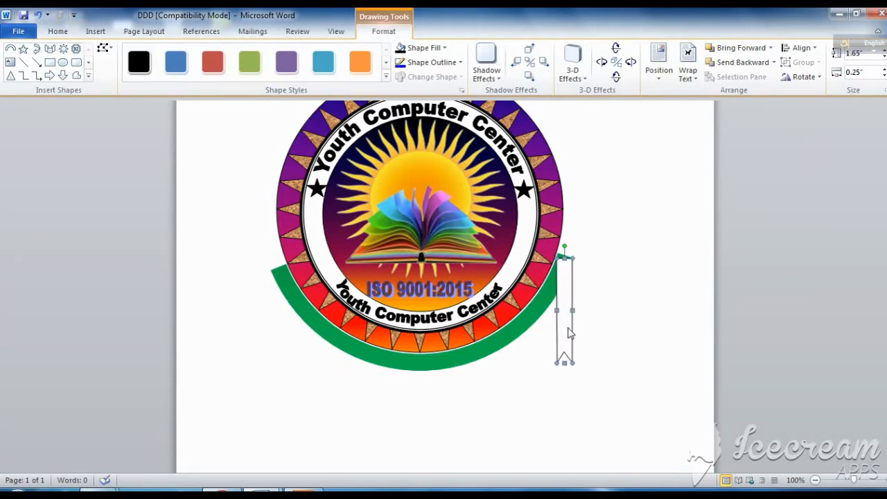
# - Set the notched ribbon's line color to standard green
pyautogui.rightClick(567, 333)
pyautogui.click(596, 318)
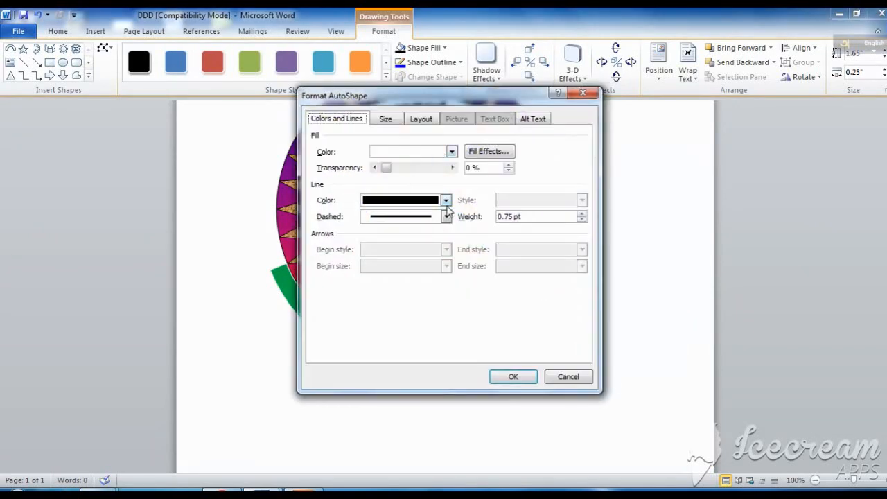
pyautogui.click(447, 201)
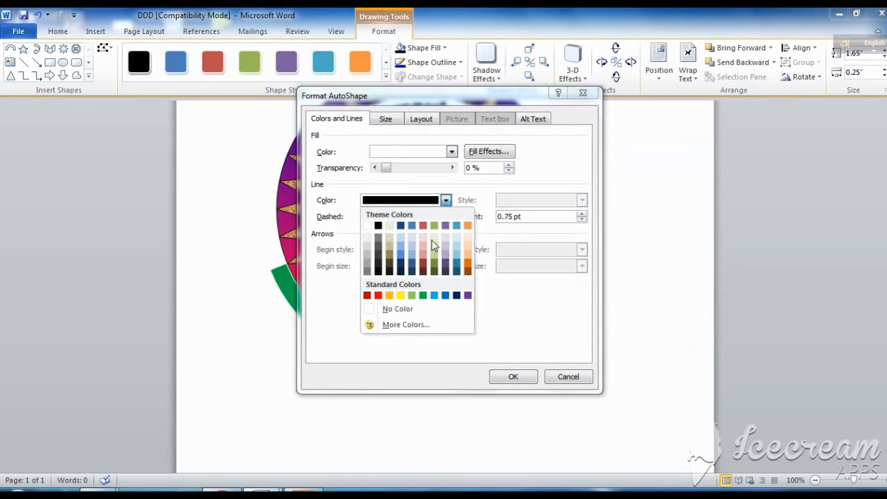
pyautogui.click(423, 296)
pyautogui.click(516, 378)
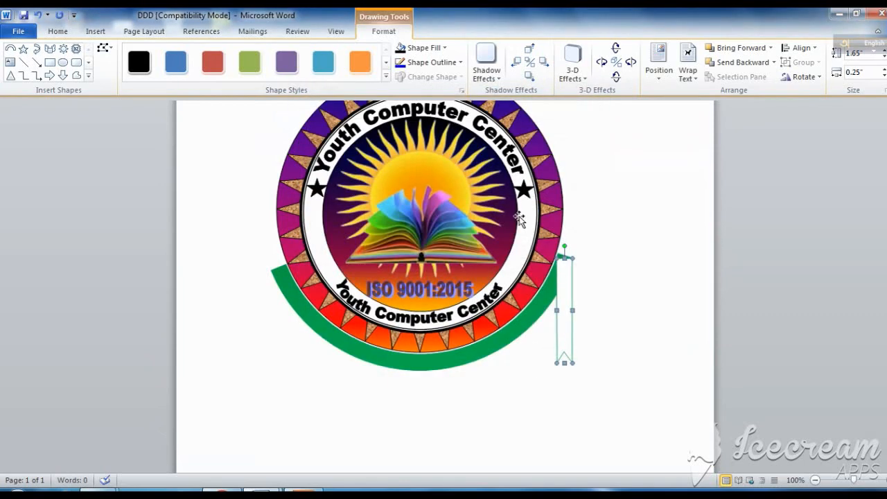
# - Darken the notched ribbon's line to a custom green of RGB 0, 100, 45
pyautogui.rightClick(566, 319)
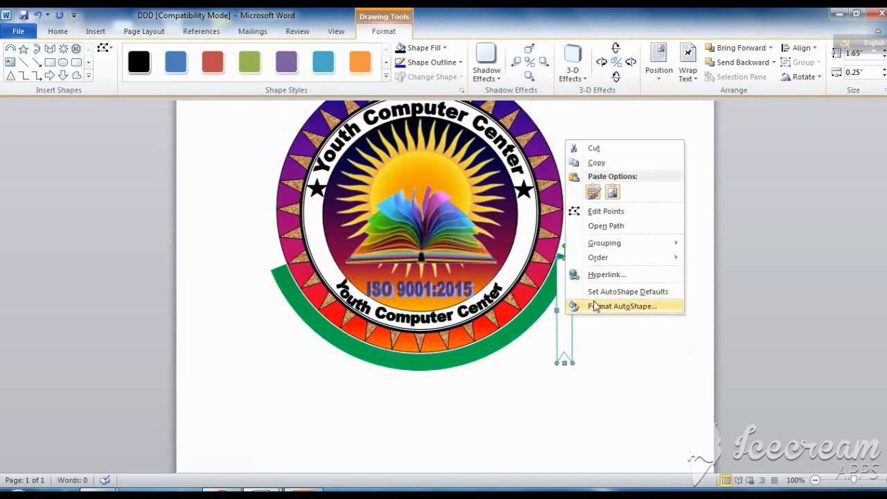
pyautogui.click(602, 306)
pyautogui.click(446, 200)
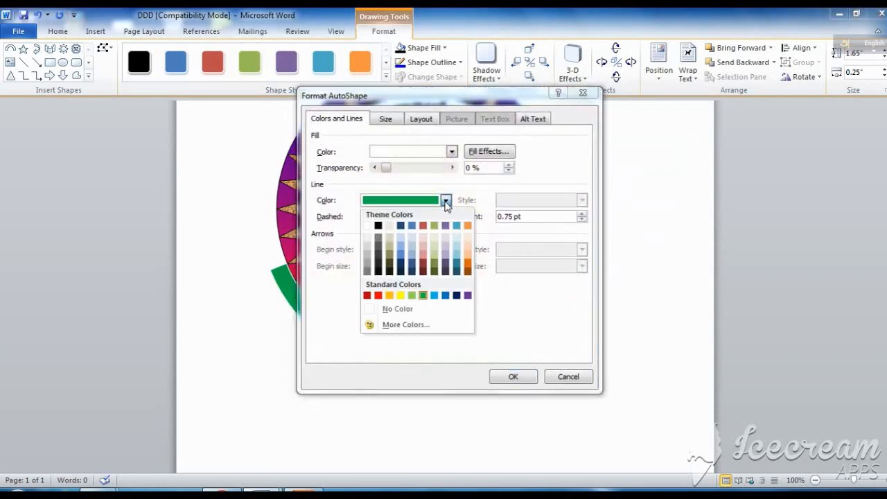
pyautogui.click(415, 325)
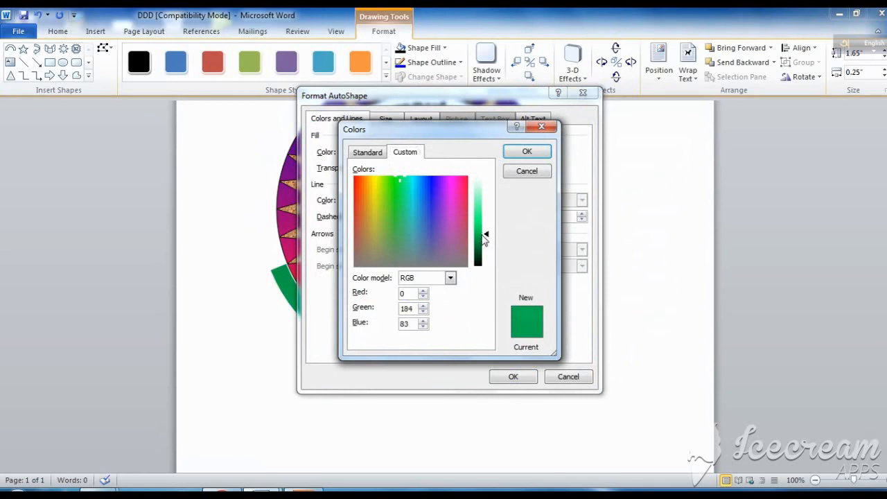
pyautogui.moveTo(483, 235); pyautogui.dragTo(477, 250)
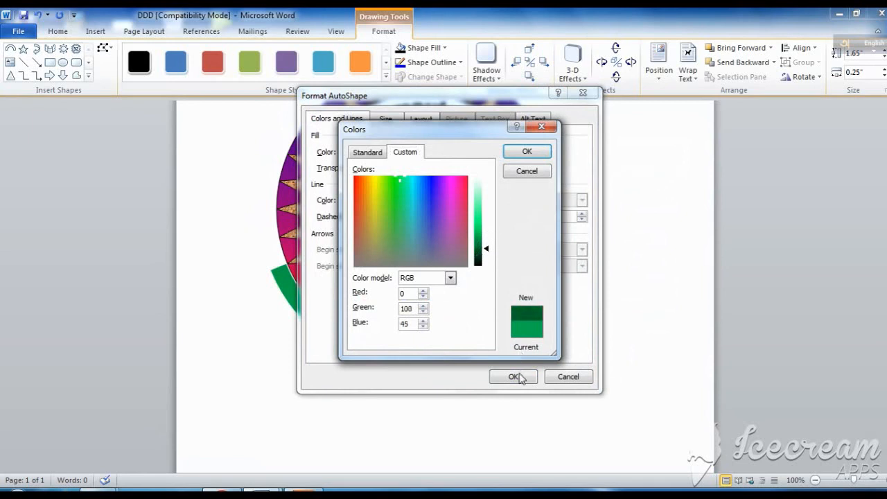
pyautogui.click(532, 151)
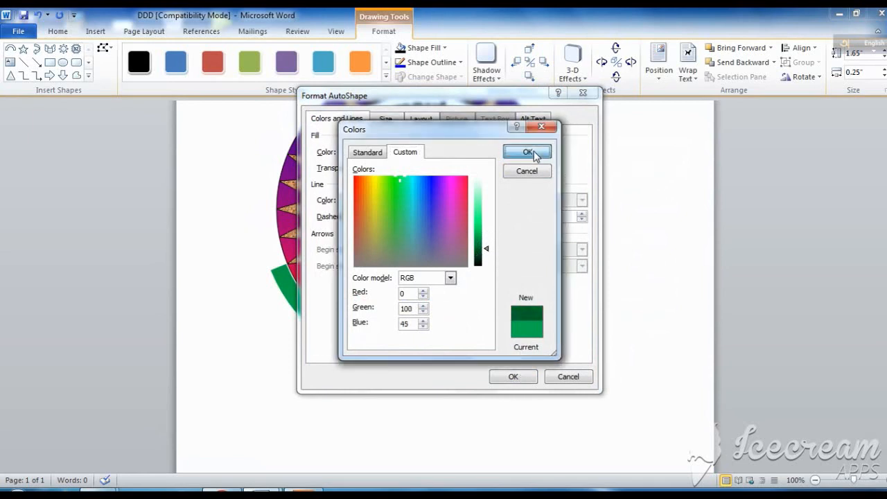
pyautogui.click(514, 378)
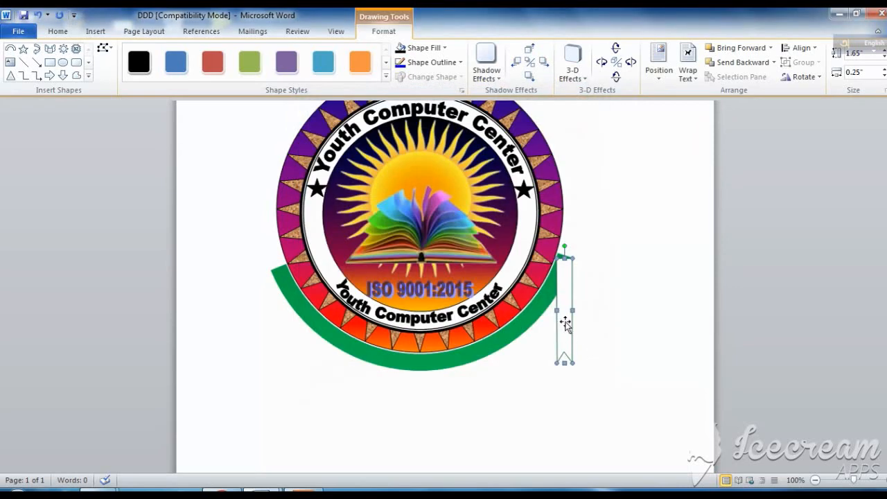
# - Remove the fill from the notched ribbon at the green arc's right end
pyautogui.click(444, 48)
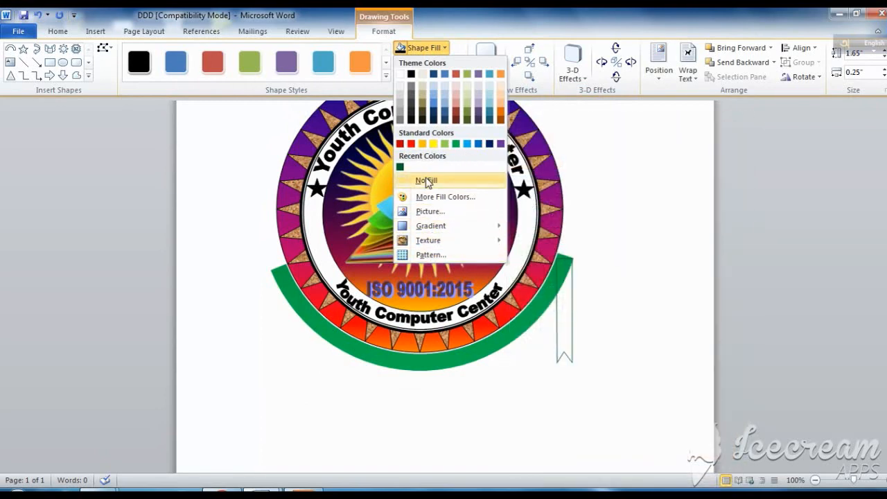
pyautogui.click(427, 182)
pyautogui.rightClick(569, 303)
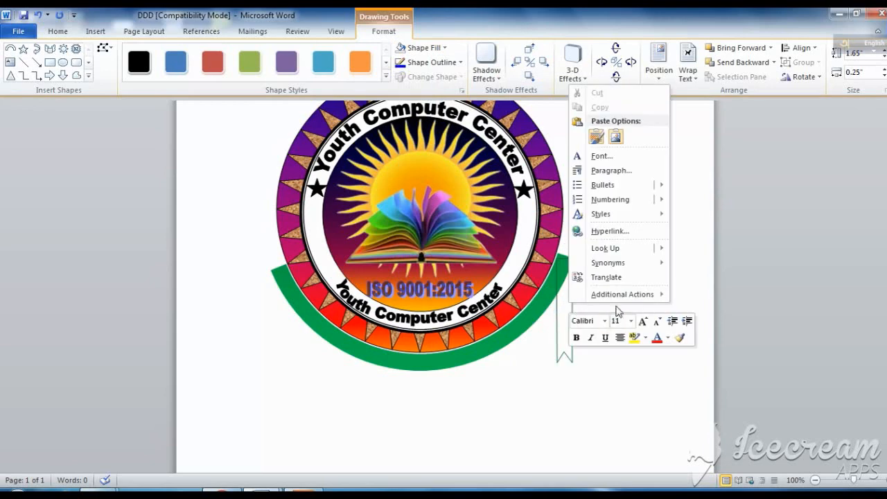
pyautogui.click(564, 311)
pyautogui.rightClick(563, 311)
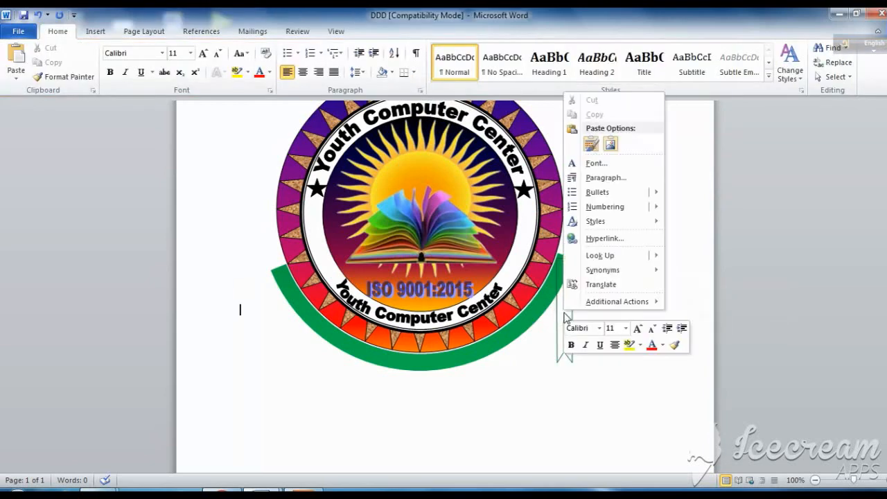
pyautogui.click(547, 350)
pyautogui.click(567, 342)
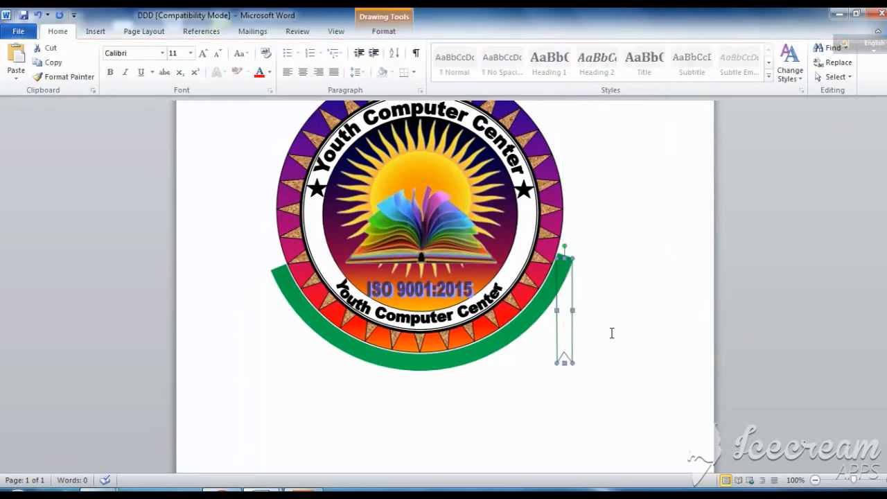
pyautogui.rightClick(569, 331)
pyautogui.click(555, 350)
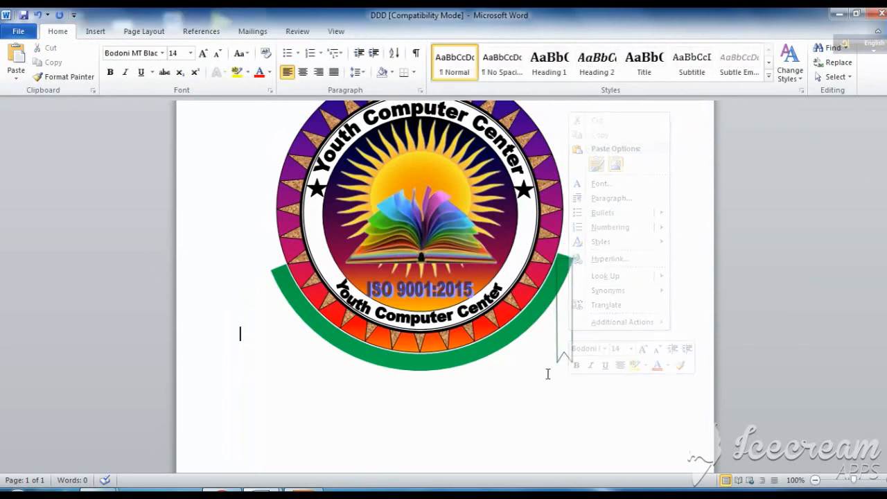
# - Fill the notched ribbon with a one-color gradient in the recently used dark green, using the horizontal shading style
pyautogui.click(567, 354)
pyautogui.rightClick(568, 355)
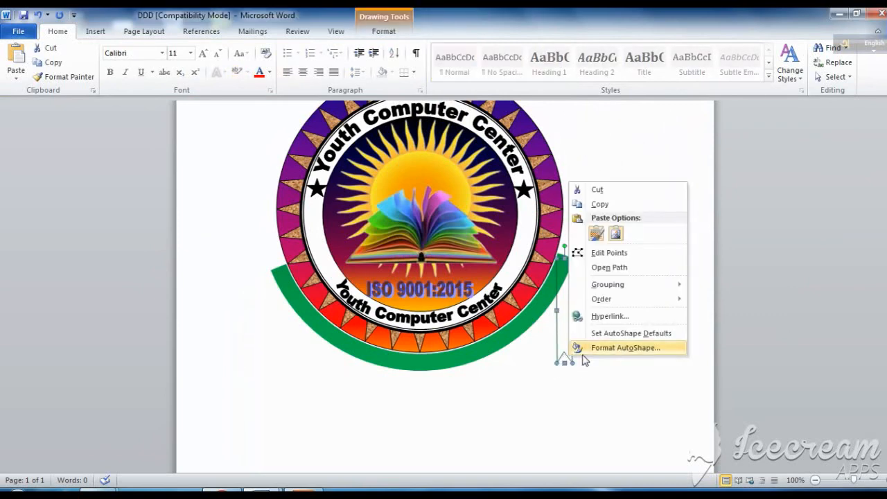
pyautogui.click(616, 346)
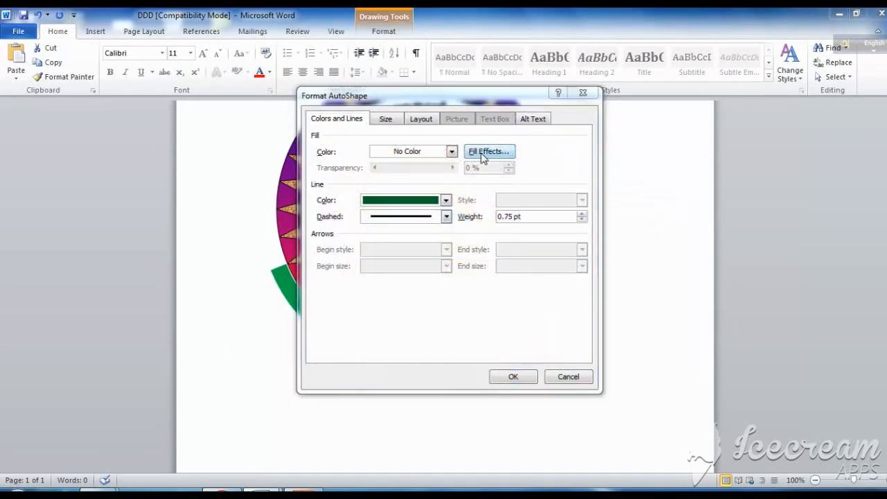
pyautogui.click(481, 153)
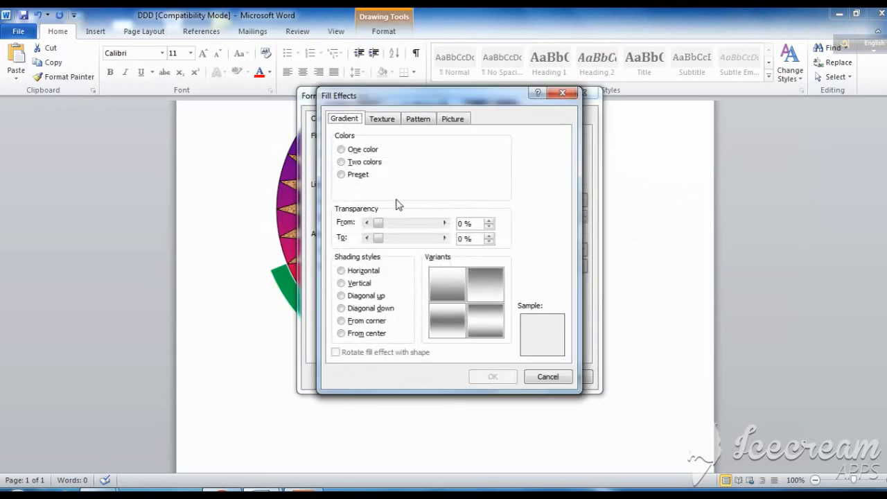
pyautogui.click(346, 151)
pyautogui.click(488, 161)
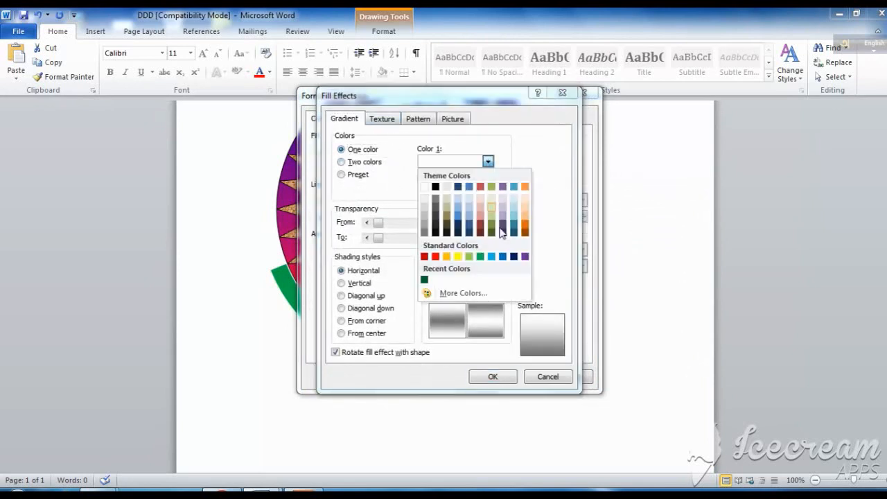
pyautogui.click(425, 280)
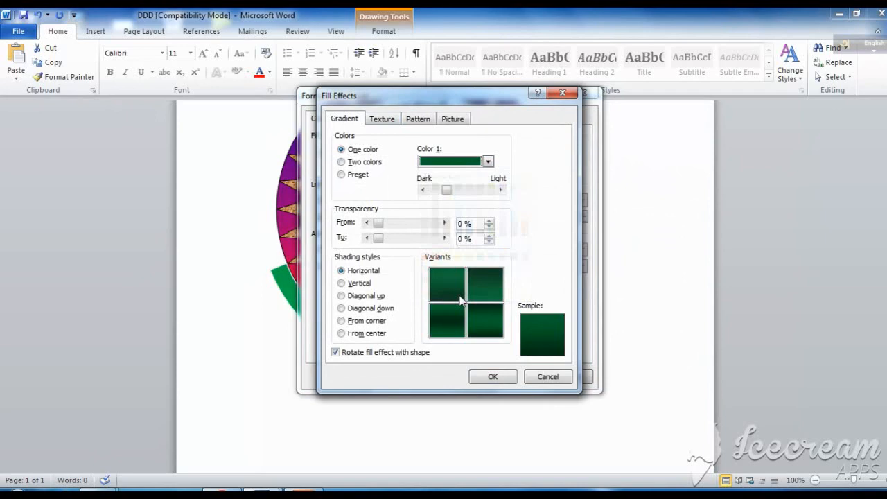
pyautogui.click(493, 378)
pyautogui.click(515, 376)
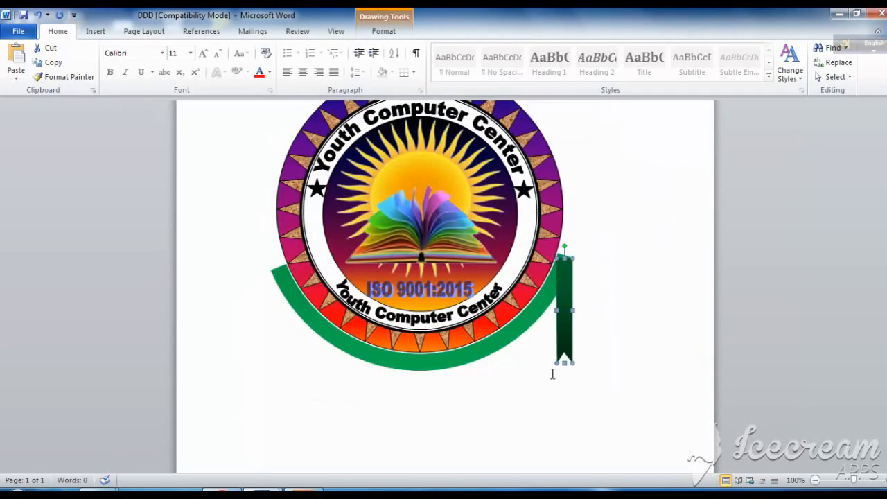
# - Duplicate the dark green notched ribbon and move the copy to the green arc's left end
pyautogui.click(603, 362)
pyautogui.click(569, 333)
pyautogui.hotkey('ctrl', 'v')
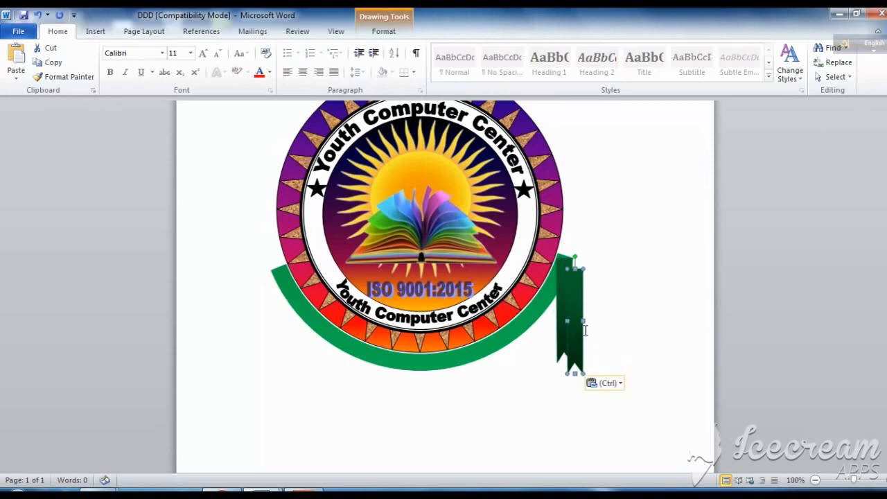
pyautogui.moveTo(574, 305); pyautogui.dragTo(278, 308)
# - Try to change the green arc's stacking order relative to the ribbons by sending it backward
pyautogui.click(547, 302)
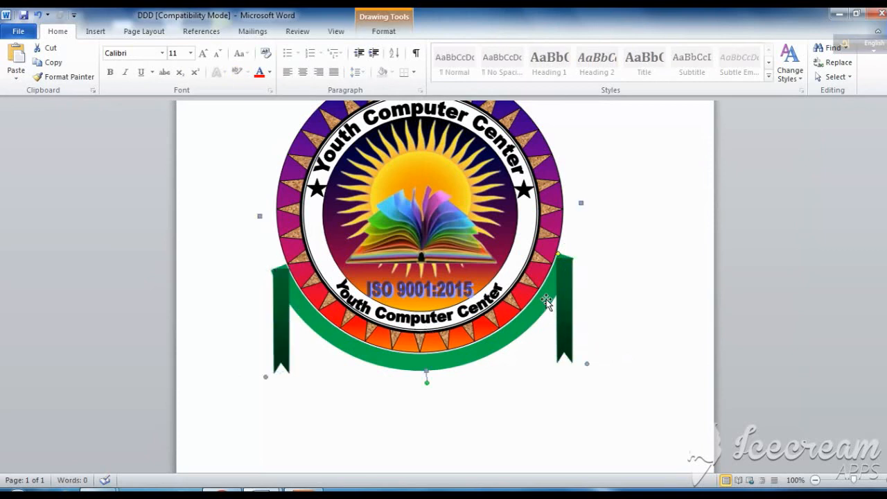
pyautogui.rightClick(546, 299)
pyautogui.moveTo(610, 402)
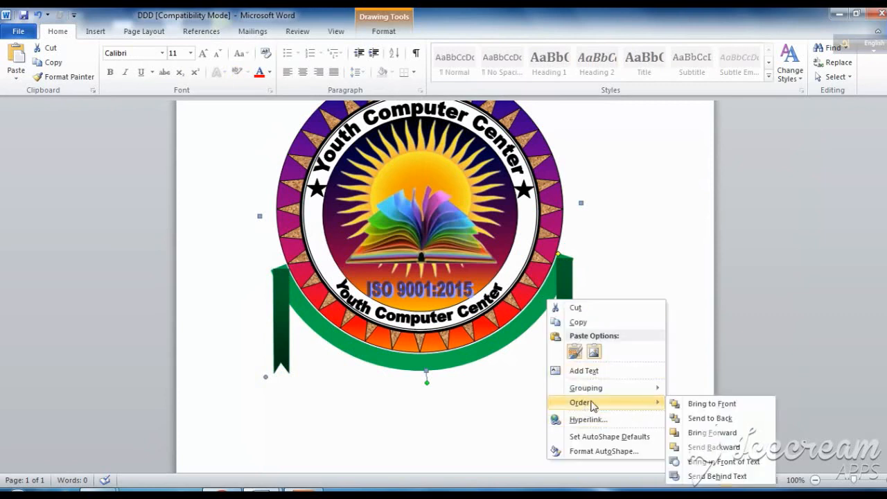
pyautogui.click(721, 447)
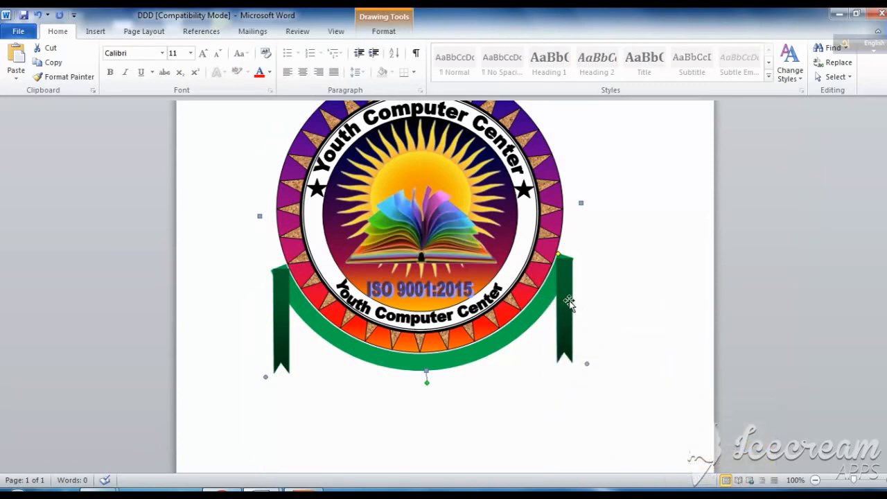
pyautogui.rightClick(531, 317)
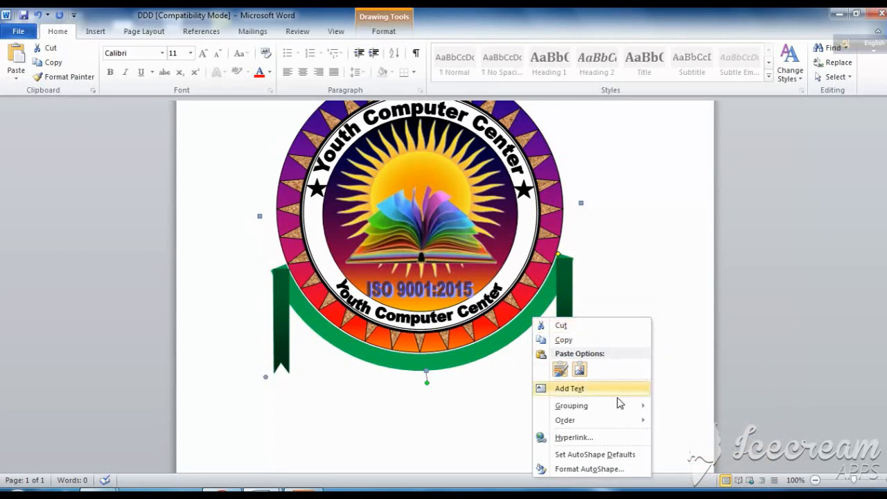
pyautogui.moveTo(603, 420)
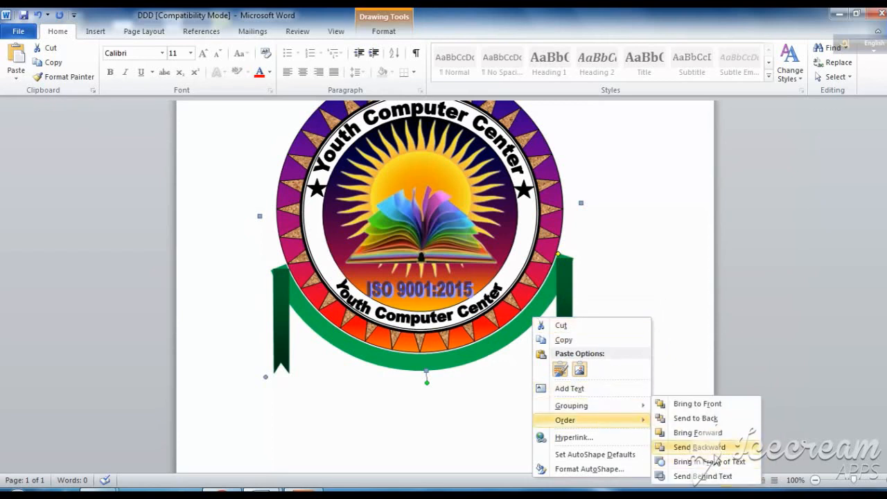
pyautogui.click(726, 462)
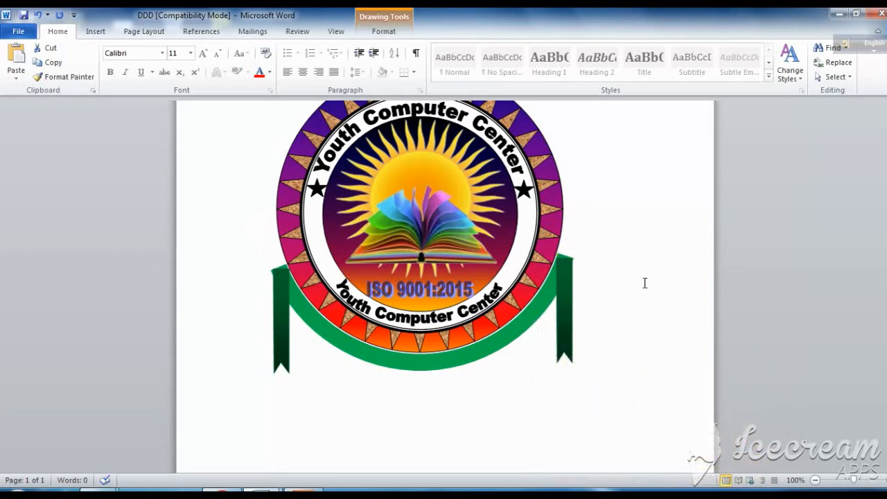
pyautogui.click(644, 298)
pyautogui.click(547, 297)
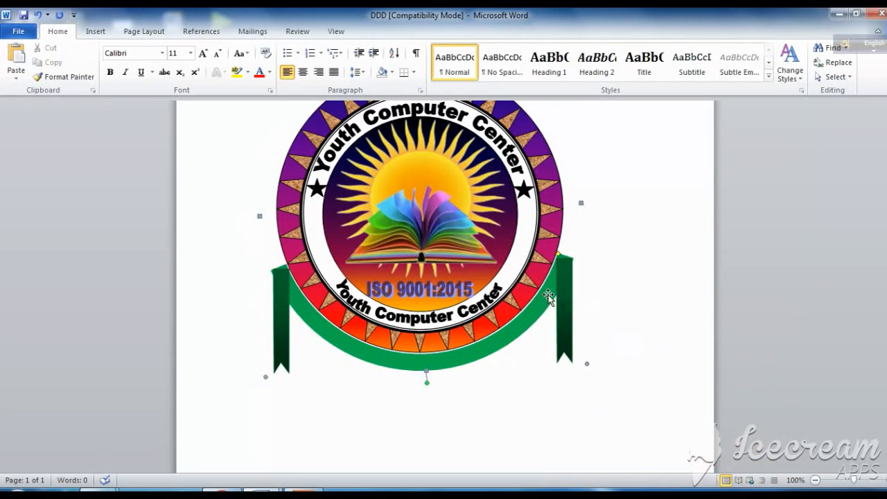
# - Send the right notched ribbon to the back so it sits behind the green arc's end
pyautogui.click(564, 296)
pyautogui.rightClick(568, 297)
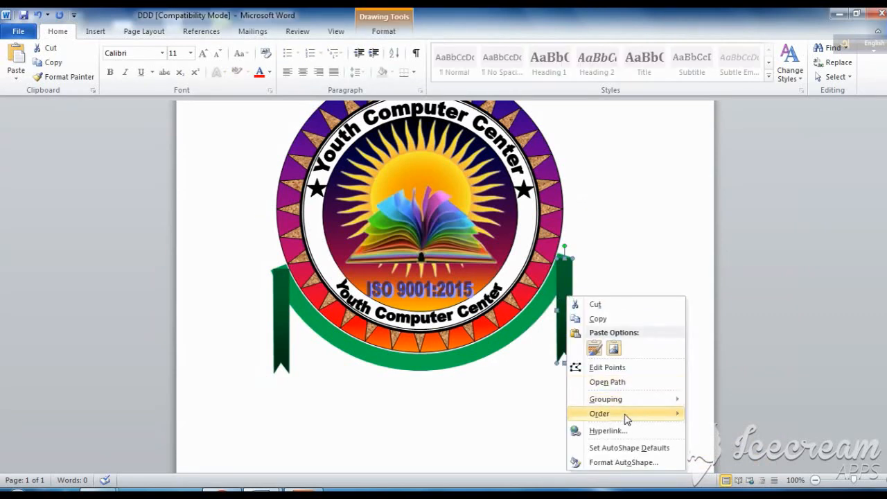
pyautogui.moveTo(626, 414)
pyautogui.click(754, 418)
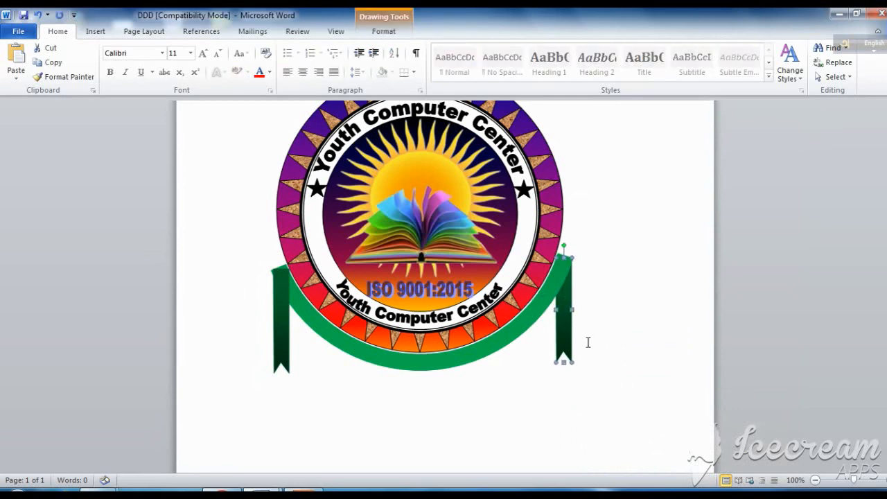
pyautogui.click(633, 326)
pyautogui.write('4')
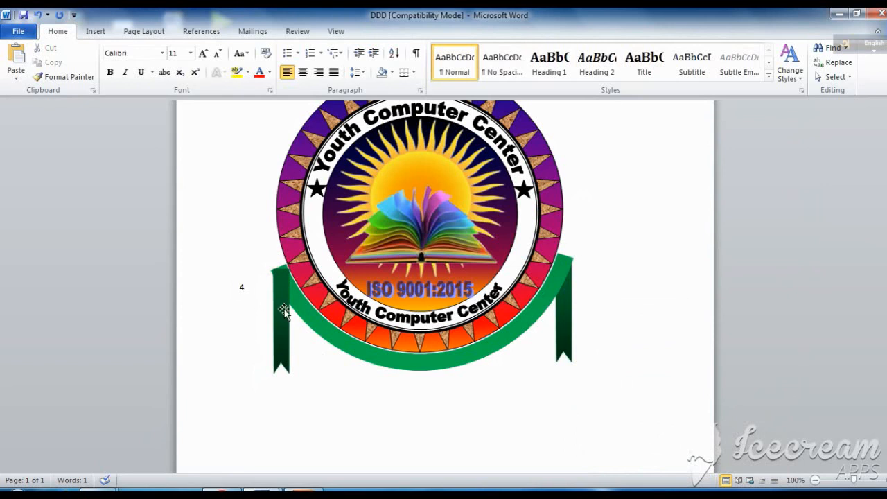
pyautogui.press('BackSpace')
# - Send the left notched ribbon to the back and nudge it into line with the green arc's left end
pyautogui.click(283, 330)
pyautogui.rightClick(284, 328)
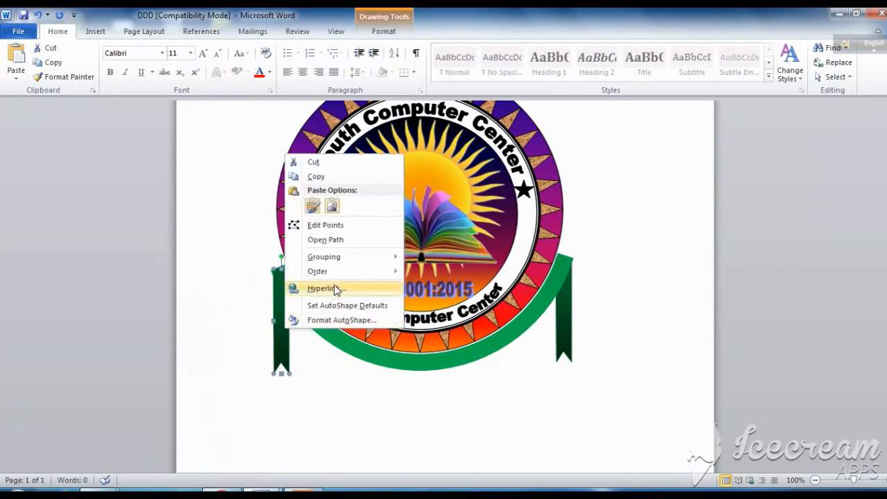
pyautogui.moveTo(326, 272)
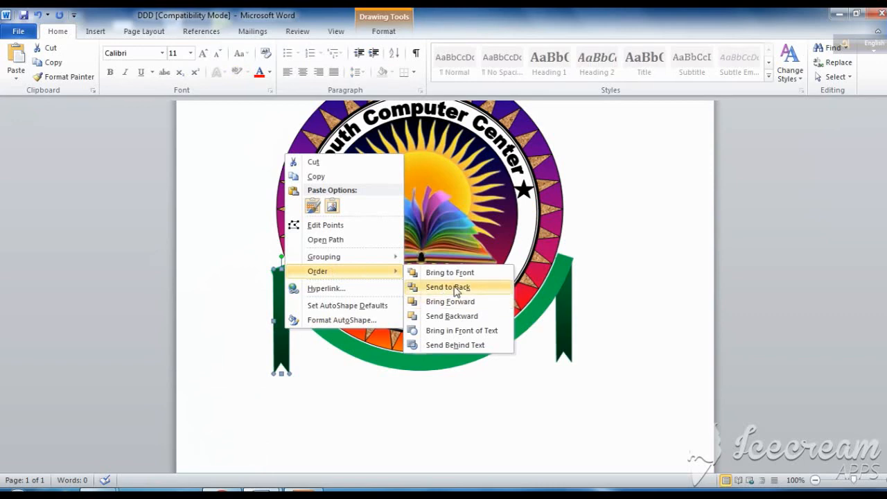
pyautogui.click(452, 287)
pyautogui.click(303, 386)
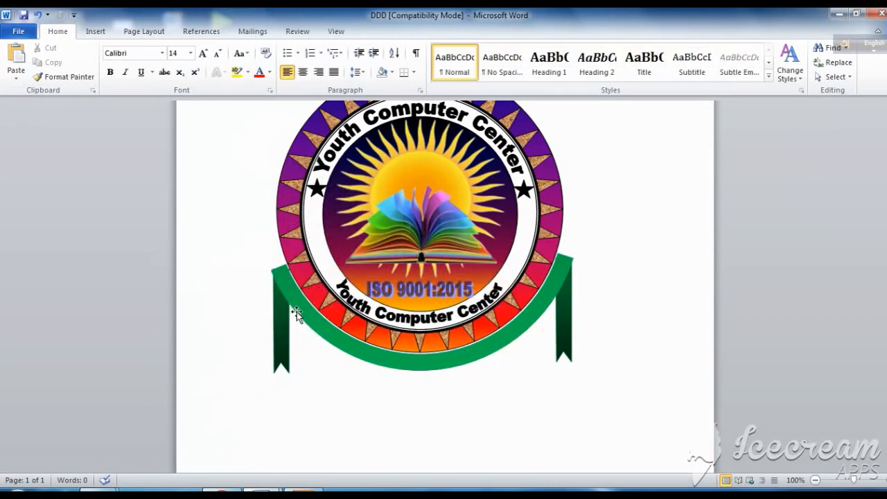
pyautogui.click(284, 332)
pyautogui.click(283, 333)
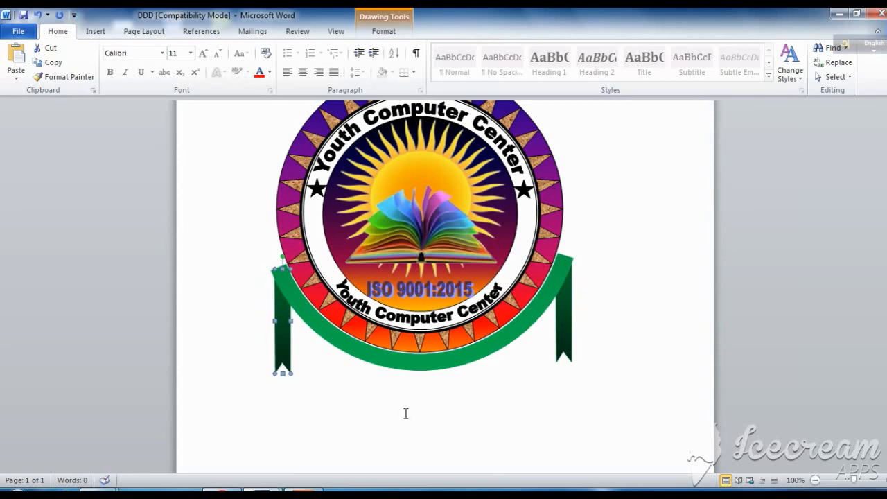
pyautogui.click(437, 429)
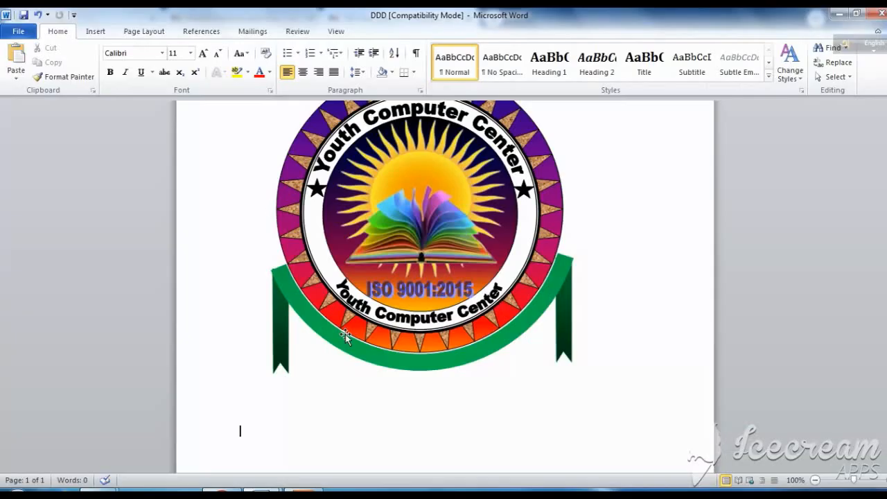
# - Look over the whole emblem from its upper rim down to the ribbon ends
pyautogui.scroll(1, 502, 388)
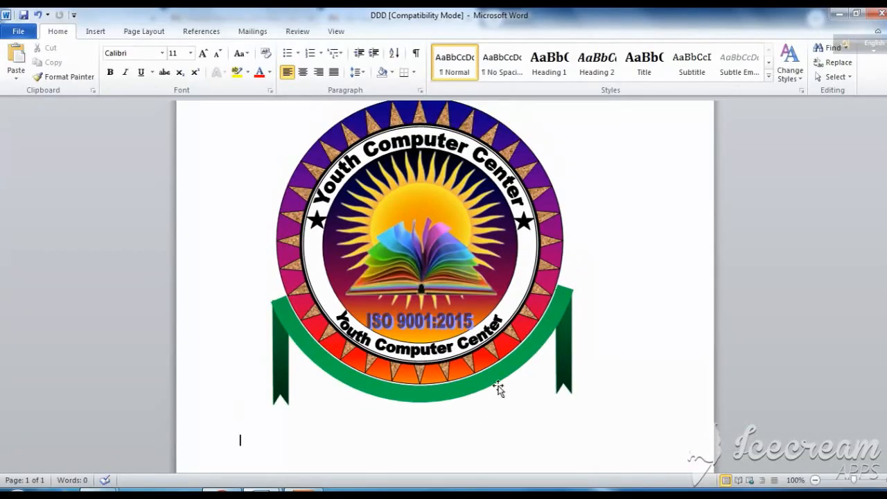
pyautogui.scroll(1, 504, 385)
pyautogui.scroll(1, 506, 383)
pyautogui.scroll(-1, 509, 380)
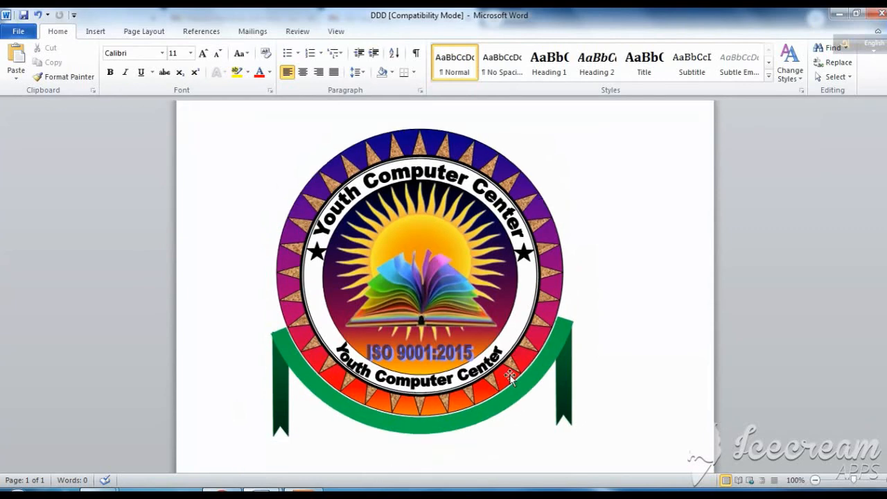
pyautogui.scroll(-1, 520, 374)
pyautogui.scroll(2, 527, 375)
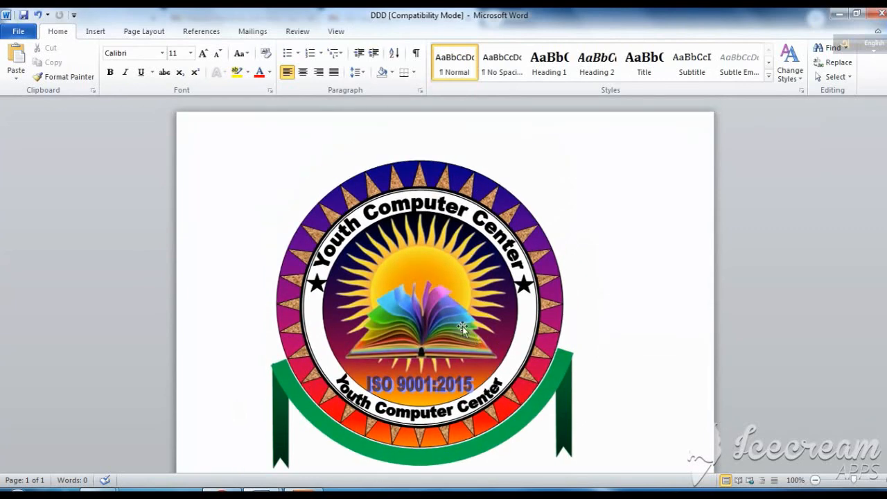
pyautogui.scroll(-1, 457, 331)
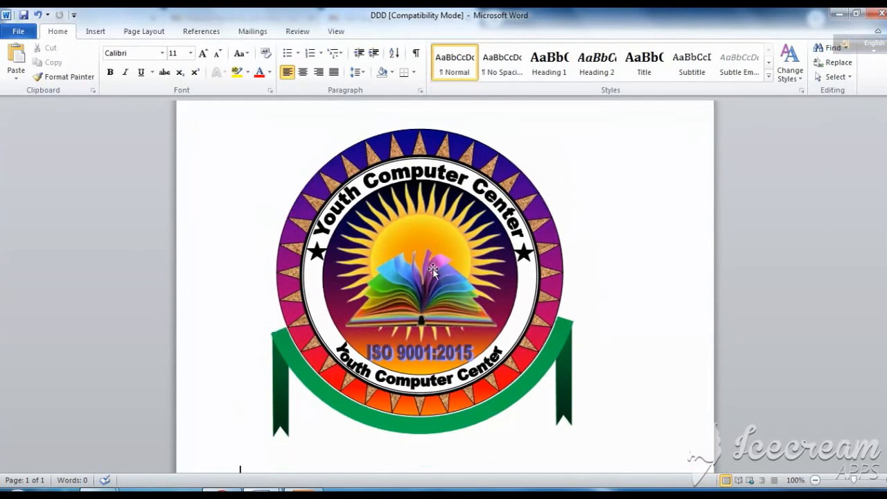
# - Start saving a copy of the emblem document under a new name, with the Desktop as its location
pyautogui.click(21, 32)
pyautogui.press('Escape')
pyautogui.press('F12')
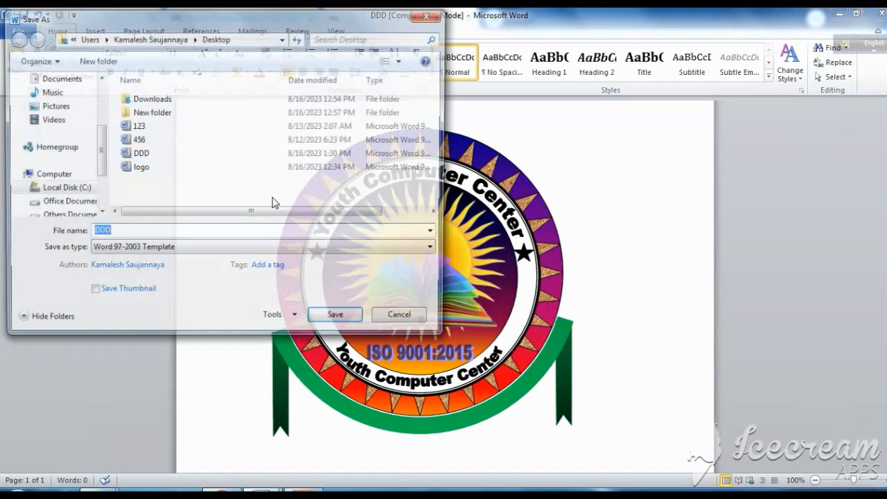
pyautogui.moveTo(99, 157); pyautogui.dragTo(100, 115)
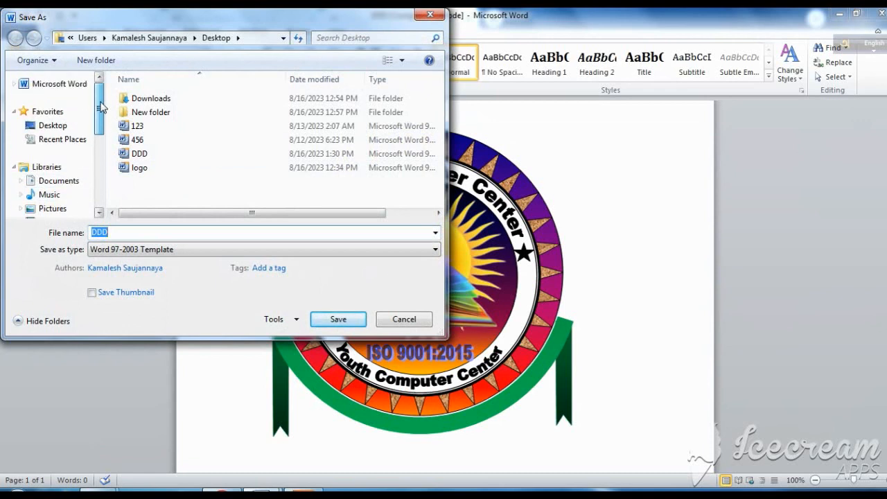
pyautogui.click(52, 125)
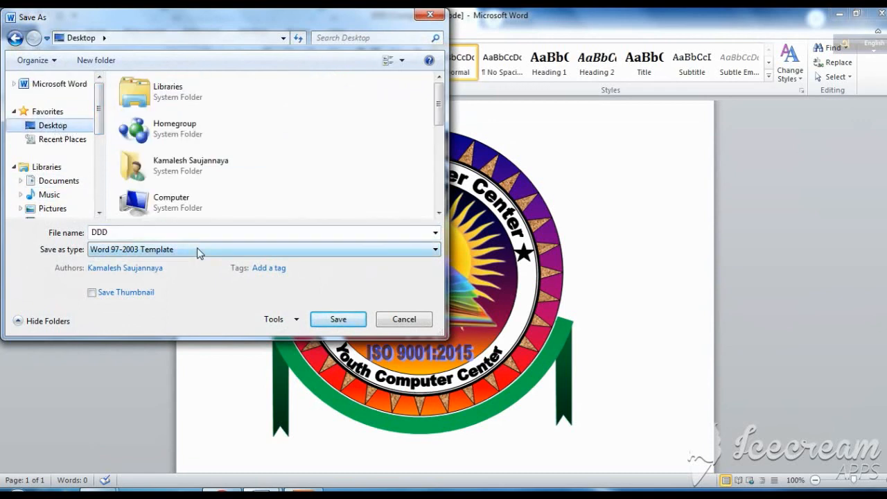
# - Name the copy Youth, choose PDF as the file type and save it
pyautogui.click(199, 253)
pyautogui.click(143, 240)
pyautogui.doubleClick(139, 233)
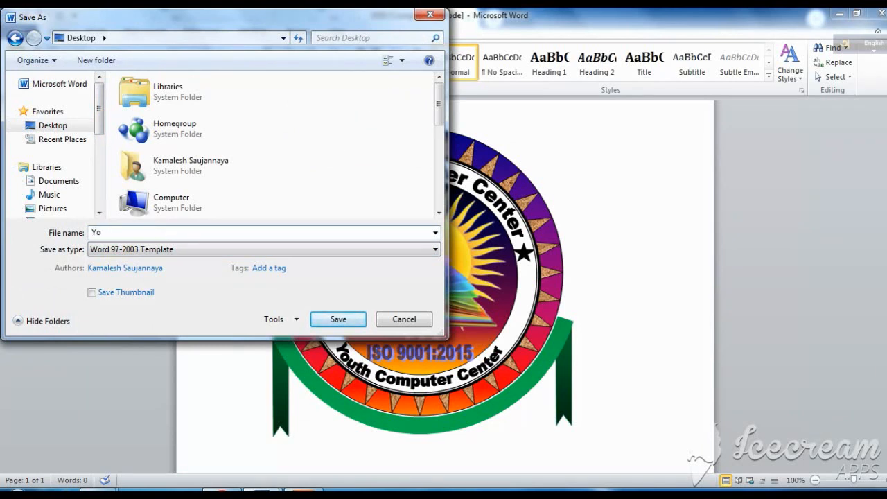
pyautogui.click(155, 251)
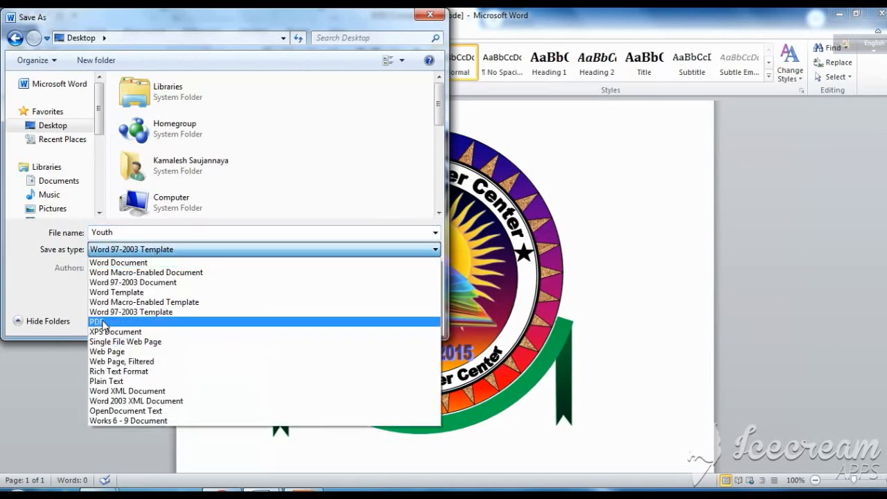
pyautogui.click(104, 323)
pyautogui.click(338, 352)
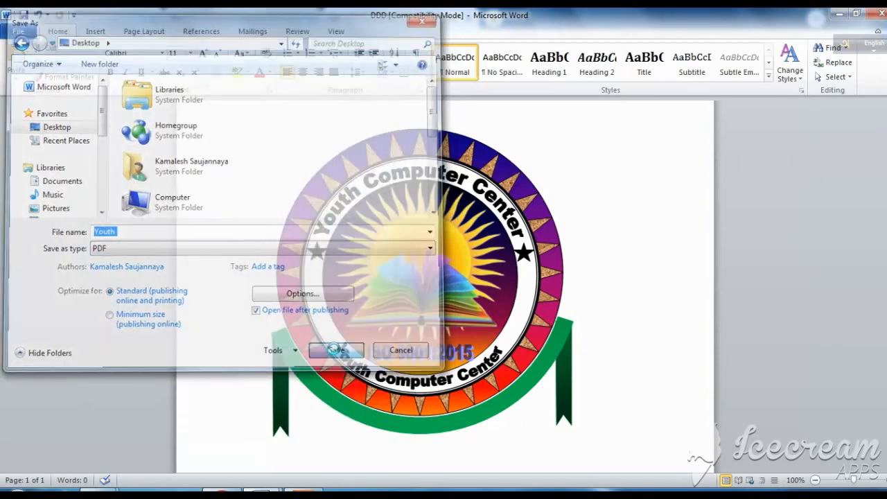
# - Switch to the Windows desktop by minimizing the open windows, refresh it and select the Youth PDF
pyautogui.click(839, 15)
pyautogui.click(836, 14)
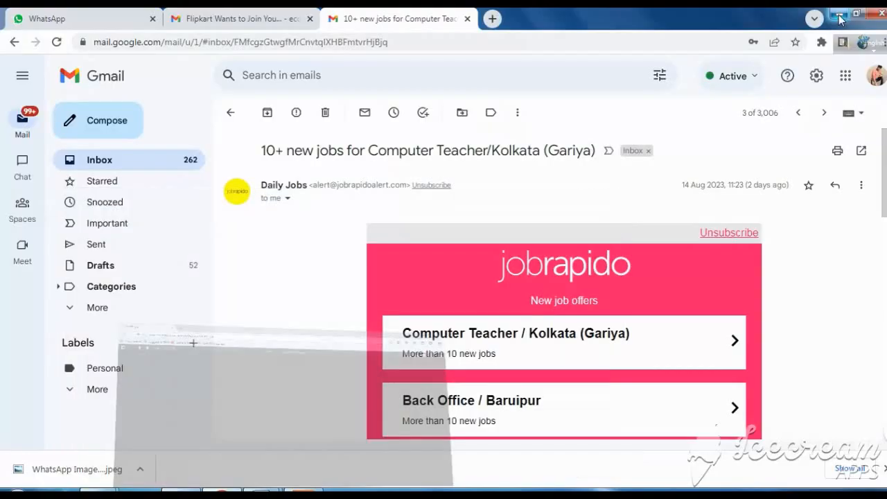
pyautogui.click(837, 16)
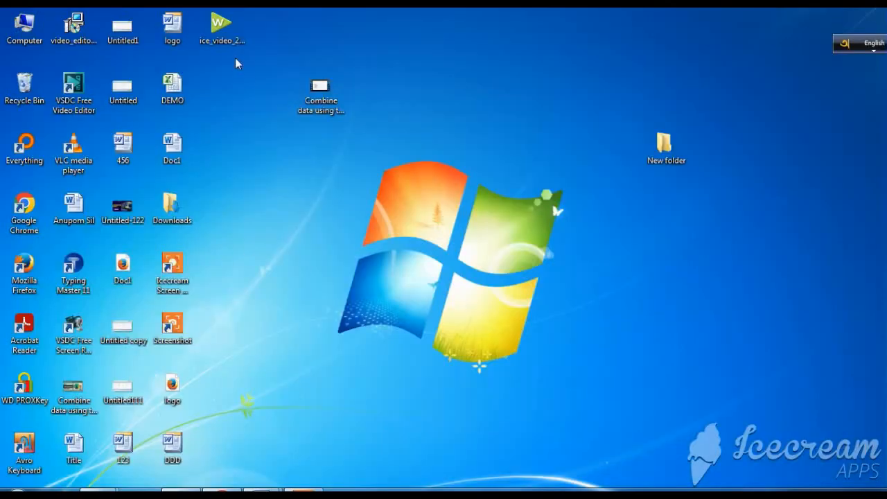
pyautogui.rightClick(244, 136)
pyautogui.click(277, 173)
pyautogui.click(224, 402)
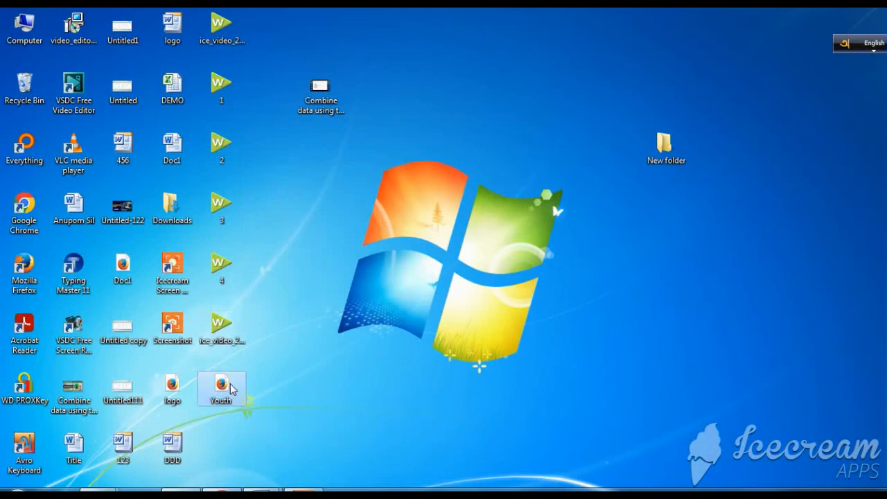
# - Open the Youth PDF from the desktop and check the exported emblem from its upper rim to the ribbons
pyautogui.doubleClick(233, 390)
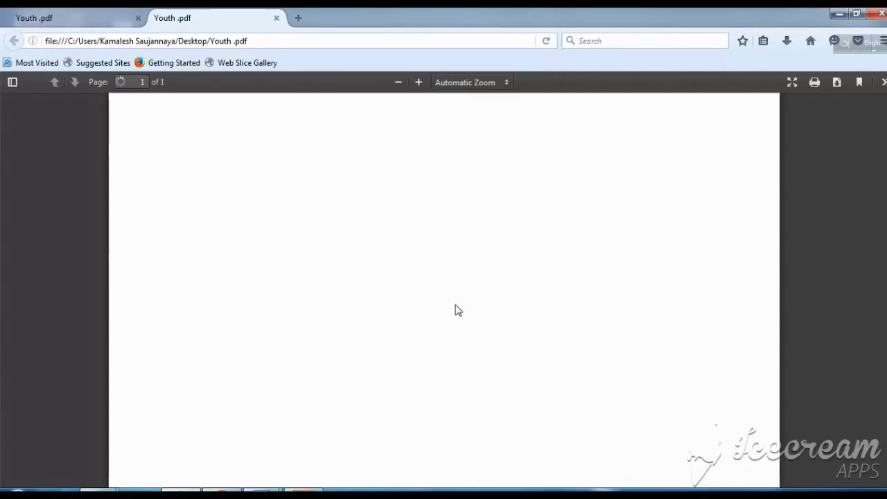
pyautogui.scroll(-4, 543, 346)
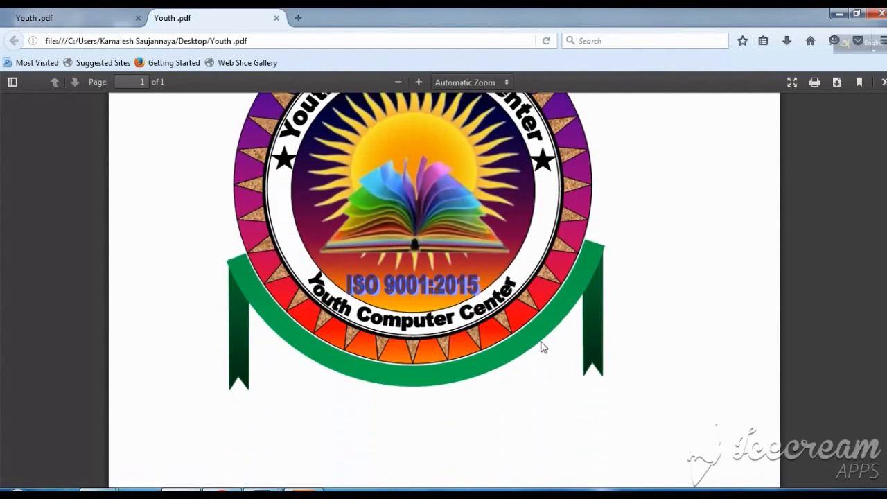
pyautogui.scroll(3, 543, 347)
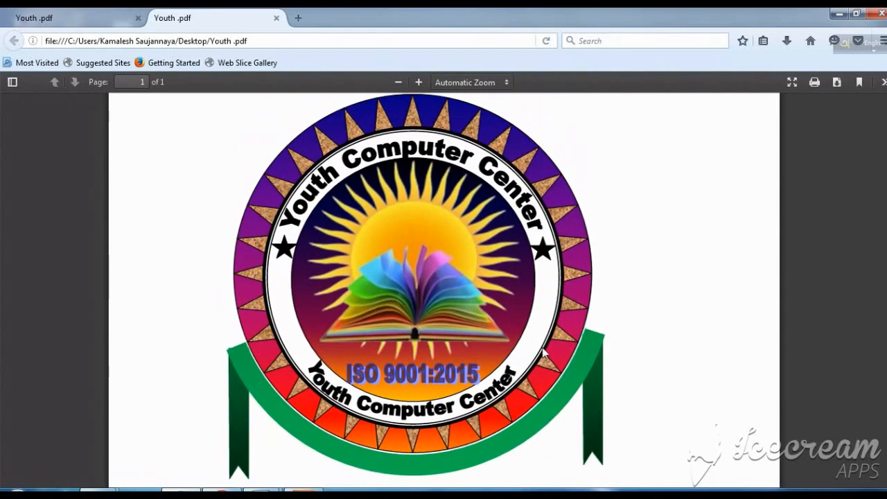